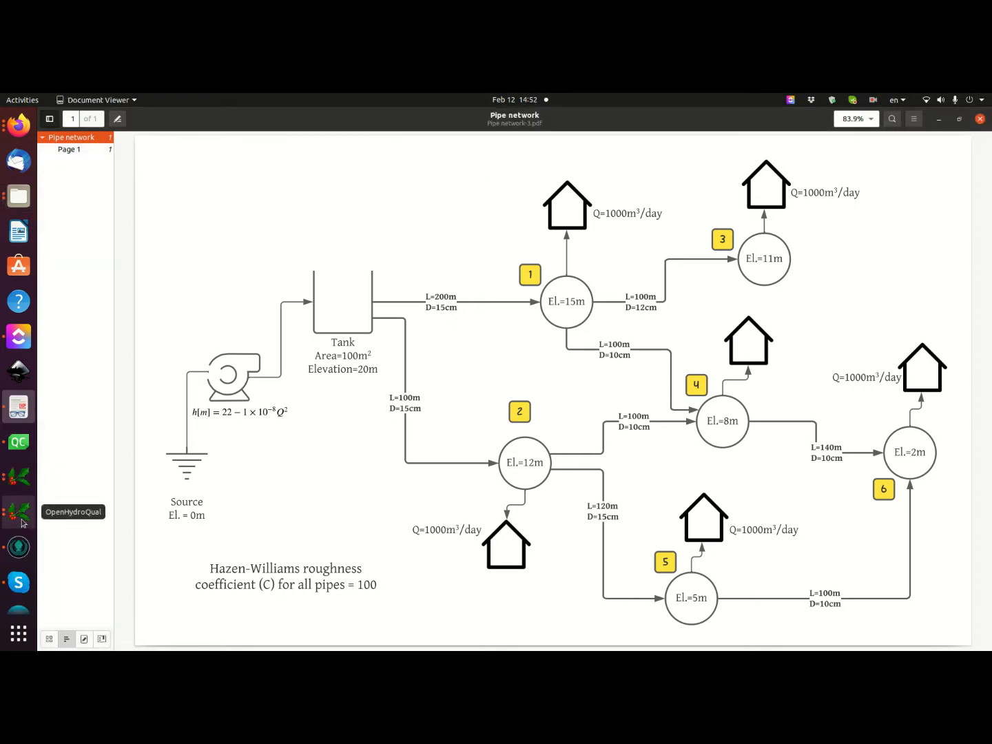
- Switch to OpenHydroQual, maximize its main window and widen the Object Browser pane
{"action": "left_click", "coordinate": [23, 518]}
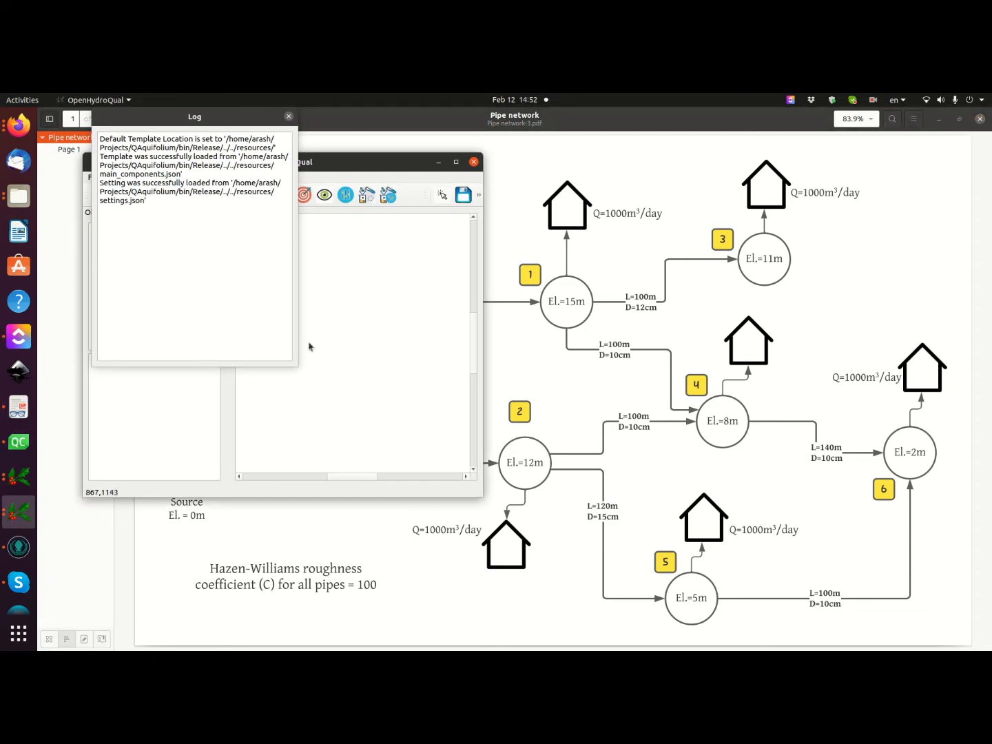
{"action": "left_click_drag", "start_coordinate": [352, 173], "coordinate": [602, 205]}
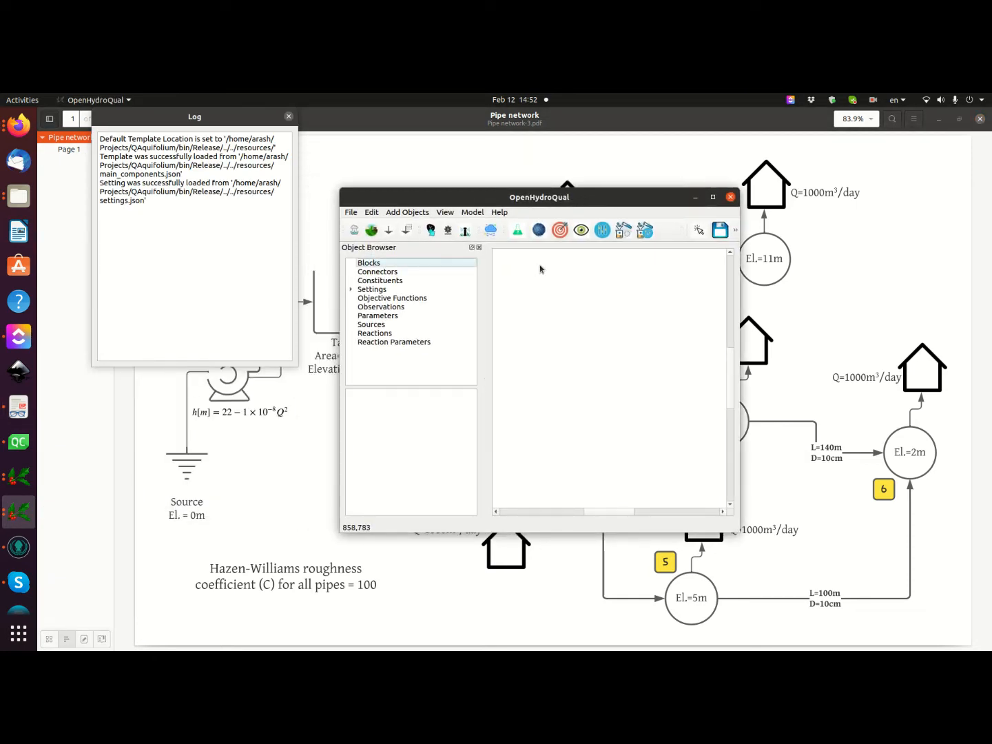
{"action": "double_click", "coordinate": [540, 198]}
{"action": "left_click_drag", "start_coordinate": [214, 119], "coordinate": [313, 152]}
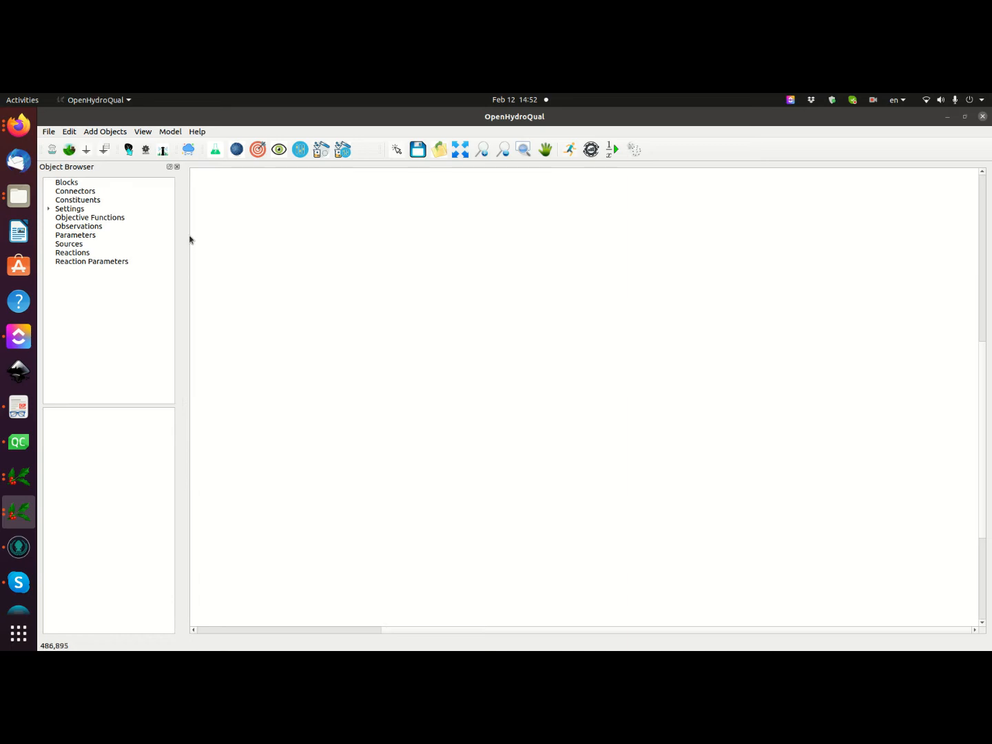
{"action": "left_click_drag", "start_coordinate": [181, 220], "coordinate": [232, 221]}
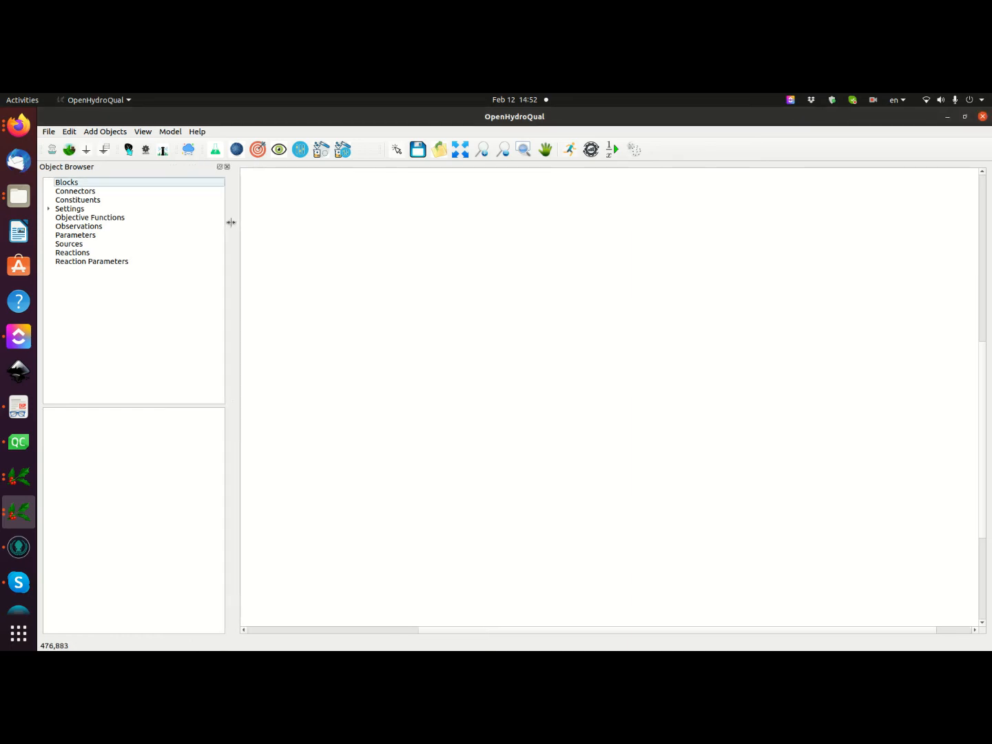
- Add the Pipe/Pump systems plugin to the project
{"action": "left_click", "coordinate": [47, 131]}
{"action": "mouse_move", "coordinate": [82, 176]}
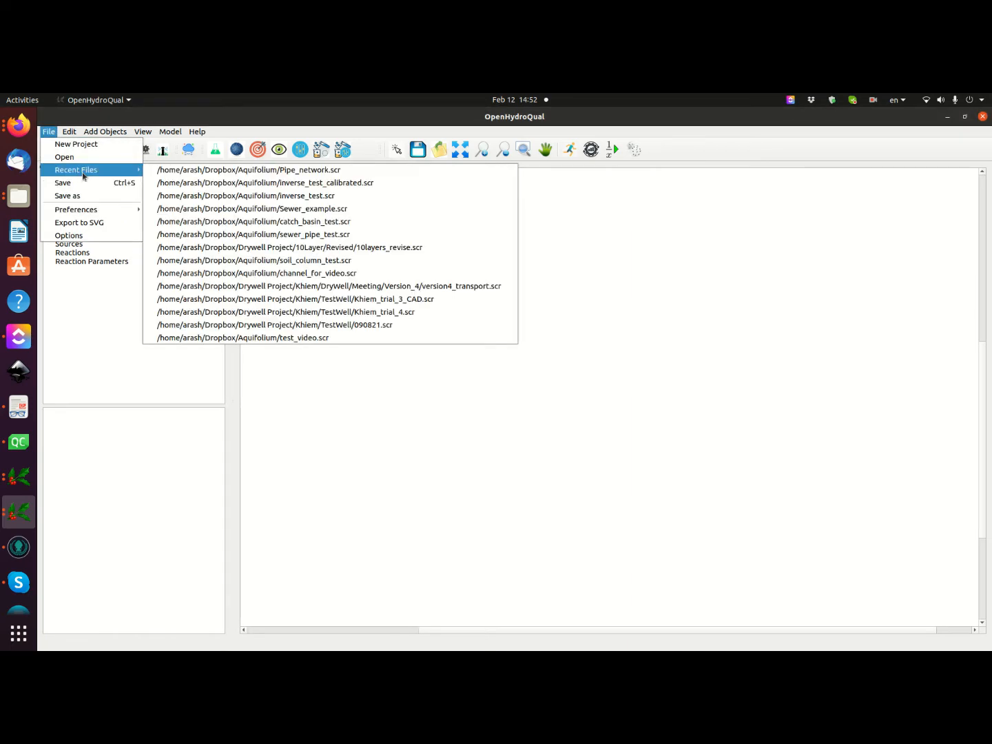
{"action": "mouse_move", "coordinate": [98, 210]}
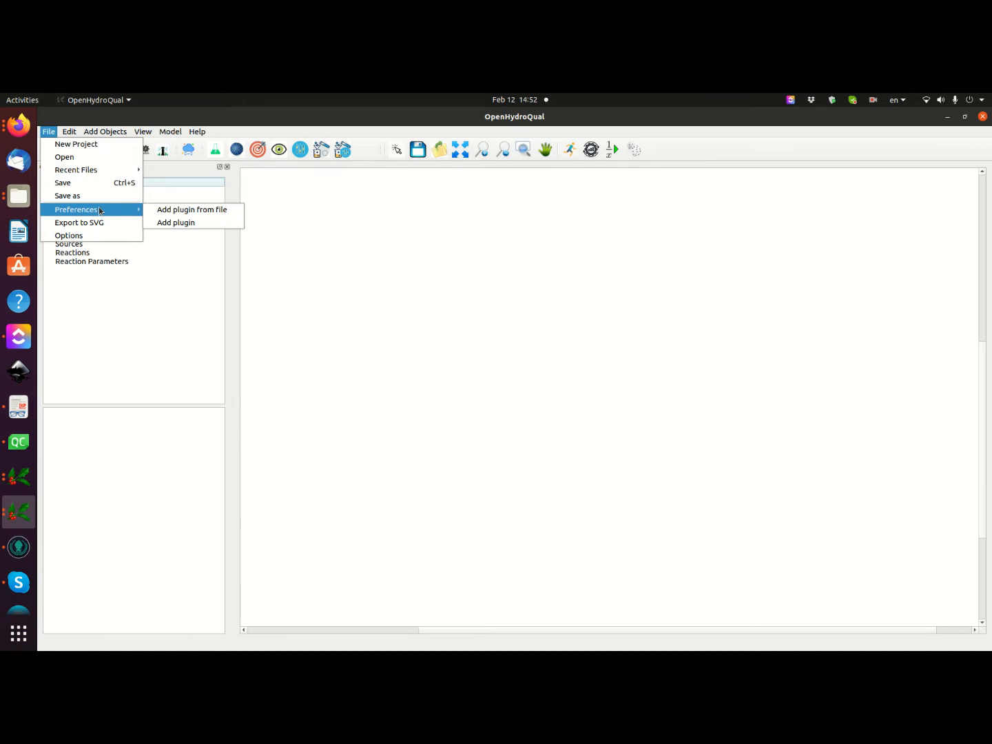
{"action": "left_click", "coordinate": [184, 224]}
{"action": "scroll", "coordinate": [420, 310], "scroll_direction": "down", "scroll_amount": 3}
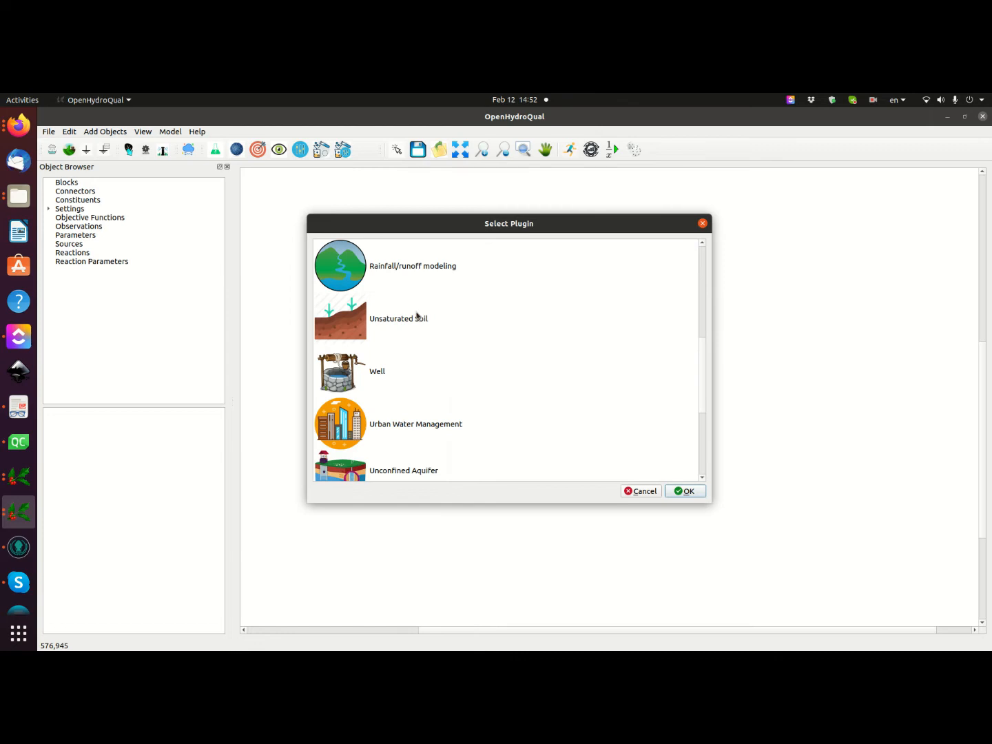
{"action": "scroll", "coordinate": [396, 343], "scroll_direction": "down", "scroll_amount": 4}
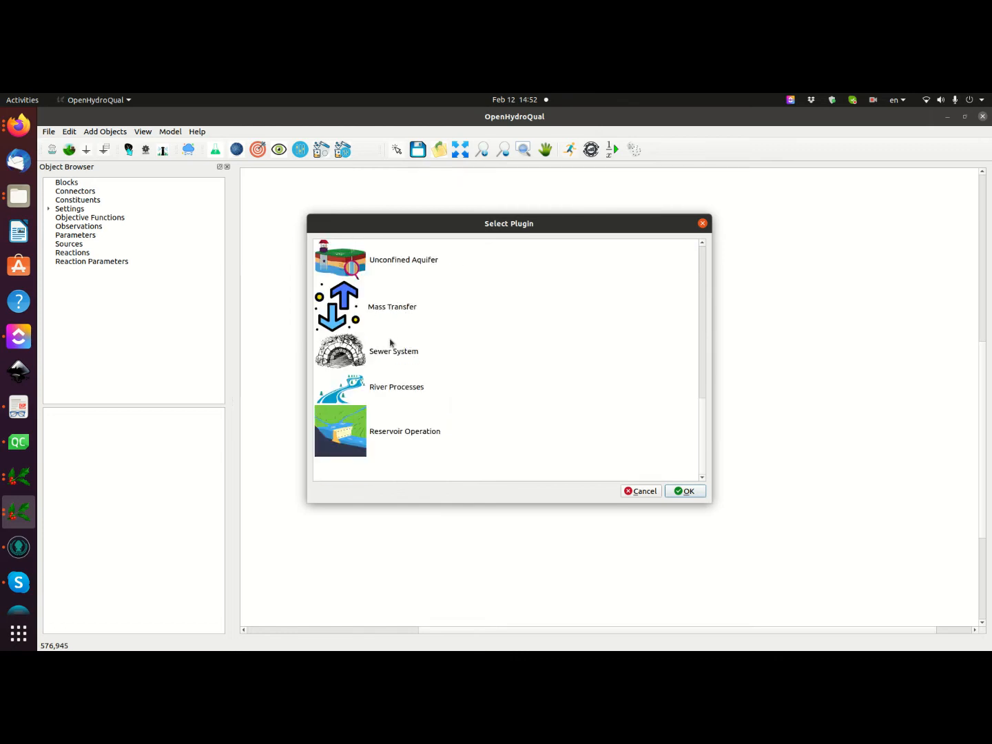
{"action": "scroll", "coordinate": [390, 343], "scroll_direction": "up", "scroll_amount": 6}
{"action": "left_click", "coordinate": [377, 469]}
{"action": "scroll", "coordinate": [380, 462], "scroll_direction": "down", "scroll_amount": 3}
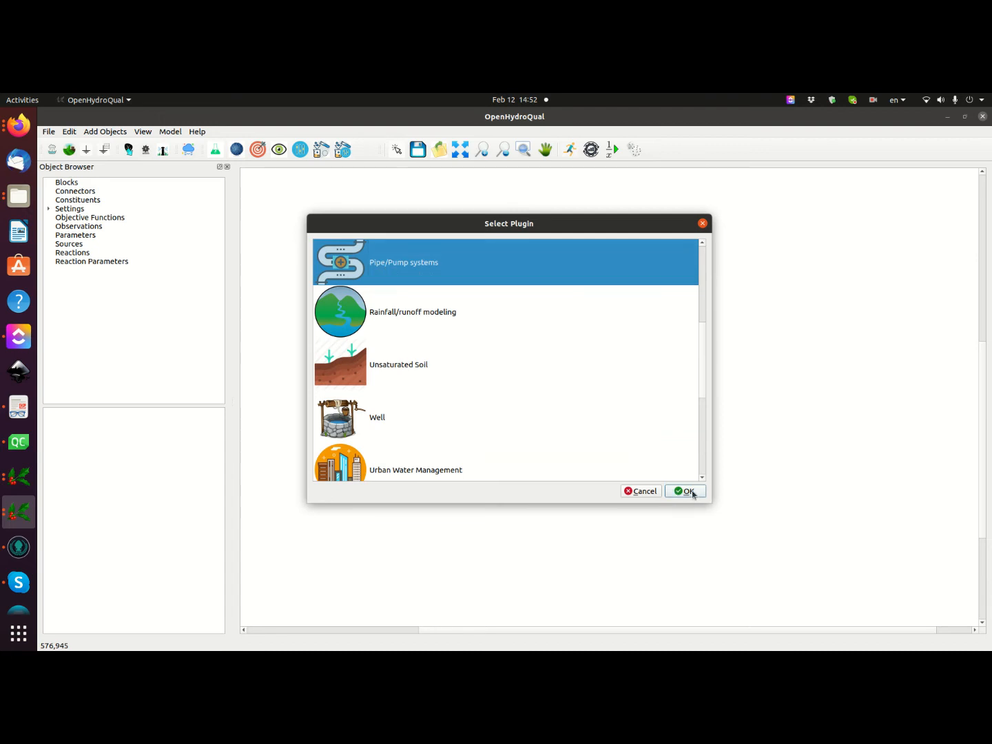
{"action": "key", "text": "Return"}
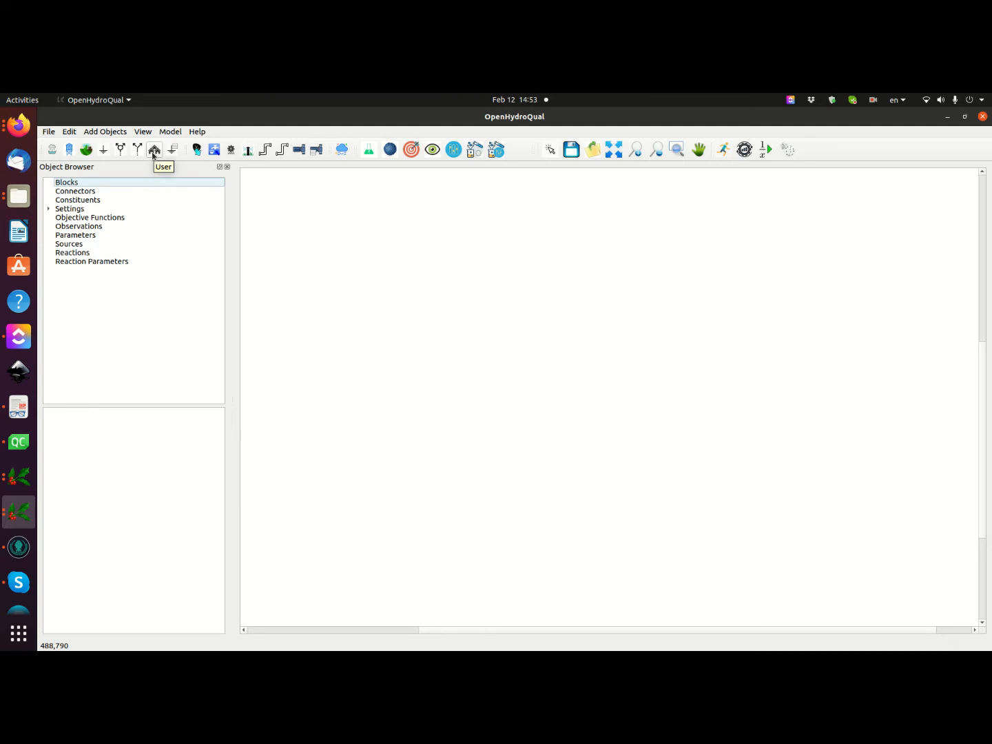
{"action": "left_click", "coordinate": [281, 151]}
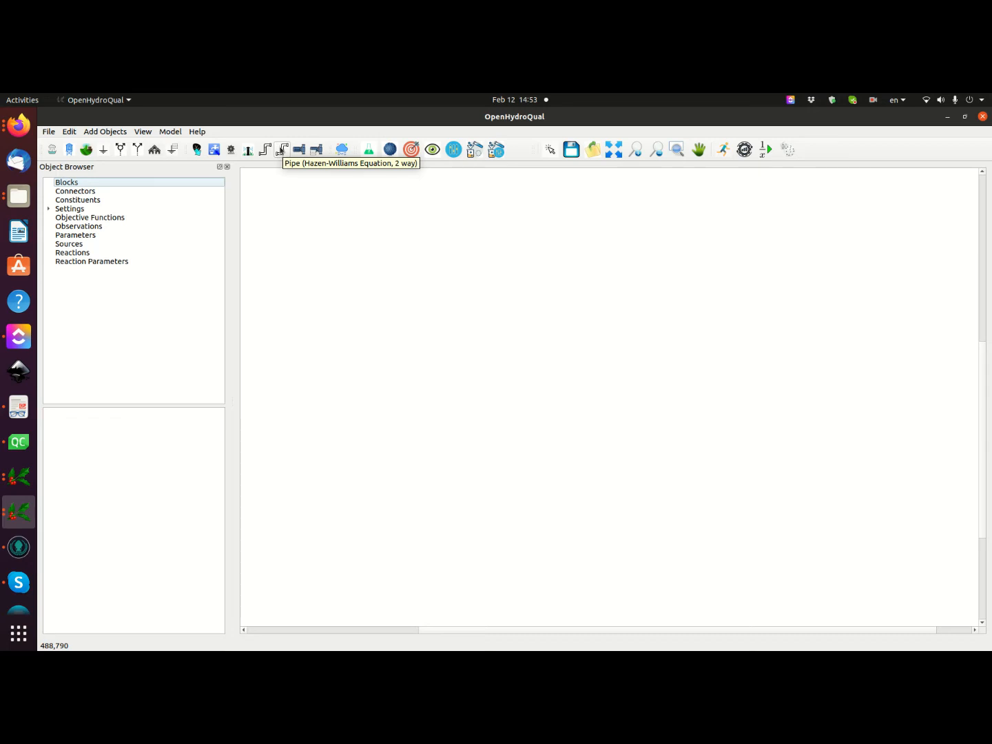
{"action": "left_click", "coordinate": [298, 150]}
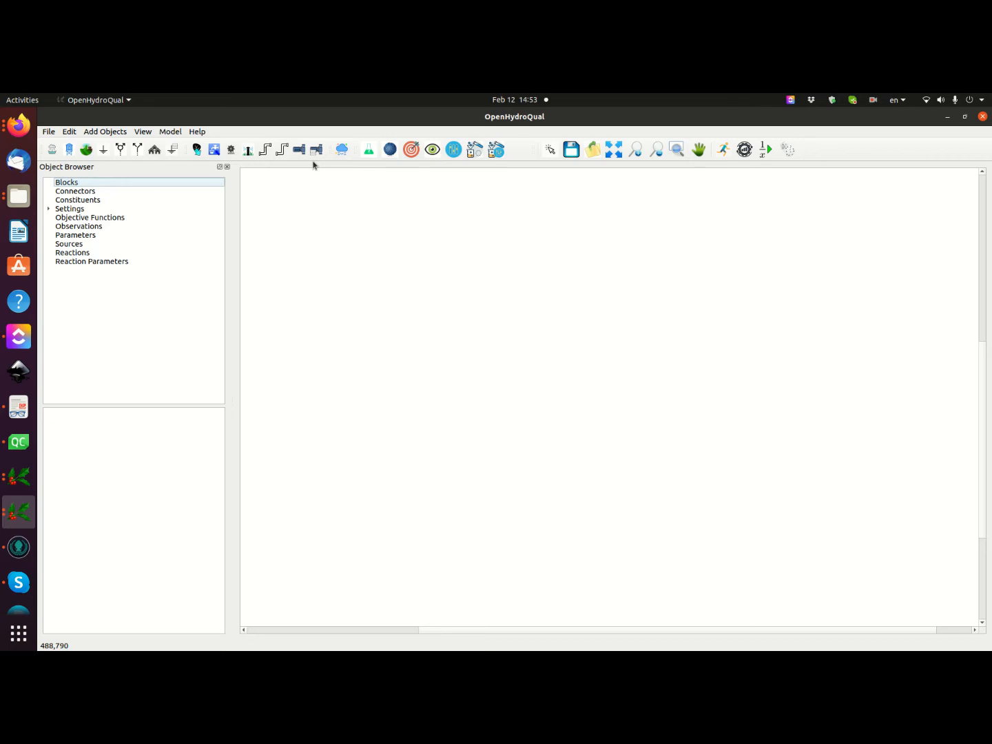
- Add a tank block in the upper-left area of the canvas and shrink it to about 171 wide by 165 high
{"action": "left_click", "coordinate": [70, 154]}
{"action": "left_click_drag", "start_coordinate": [509, 288], "coordinate": [342, 267]}
{"action": "left_click_drag", "start_coordinate": [381, 322], "coordinate": [370, 304]}
{"action": "left_click", "coordinate": [397, 278]}
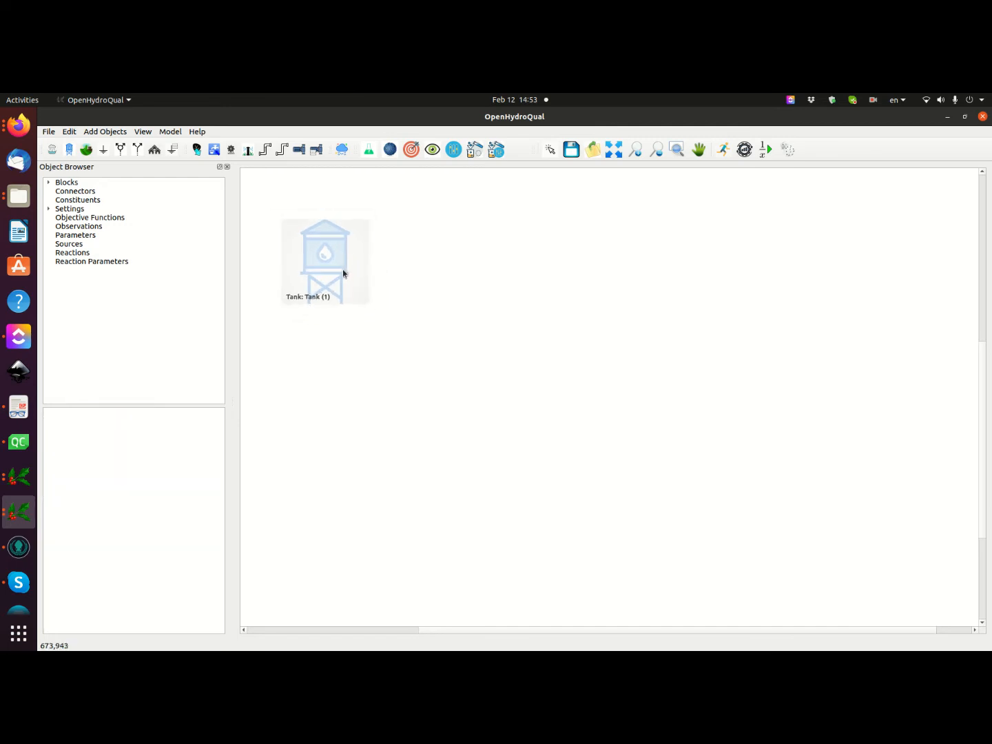
- Check the tank data in the pipe network diagram and set the tank's bottom elevation to 20 m, widening the property columns for readability
{"action": "left_click", "coordinate": [322, 268]}
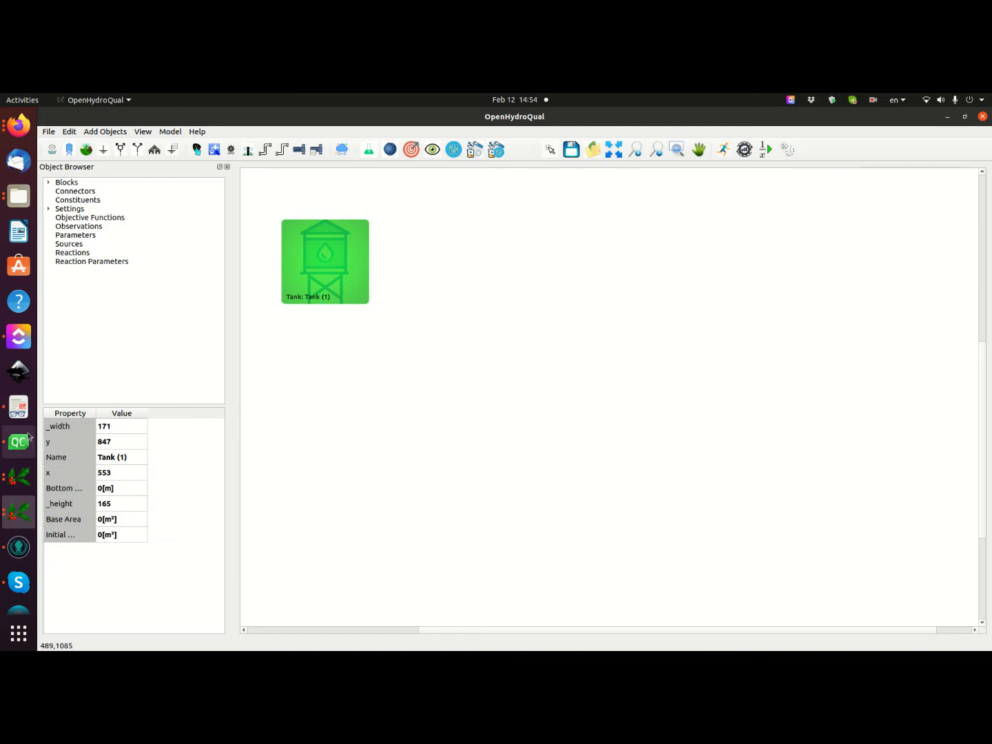
{"action": "left_click", "coordinate": [19, 406]}
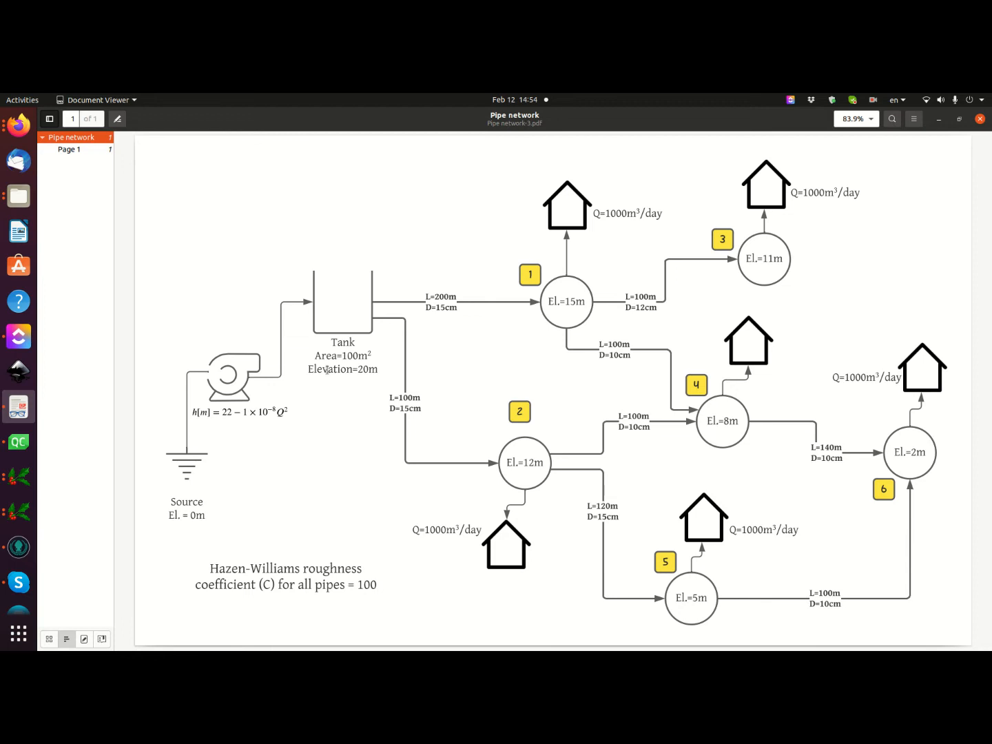
{"action": "left_click", "coordinate": [19, 511]}
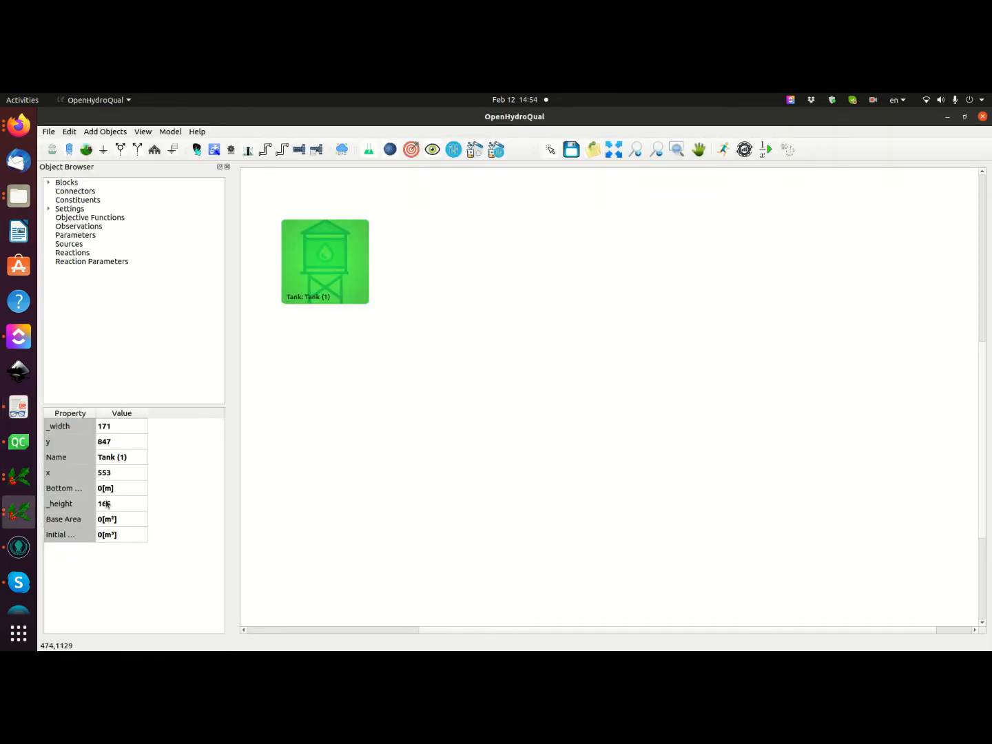
{"action": "double_click", "coordinate": [96, 413]}
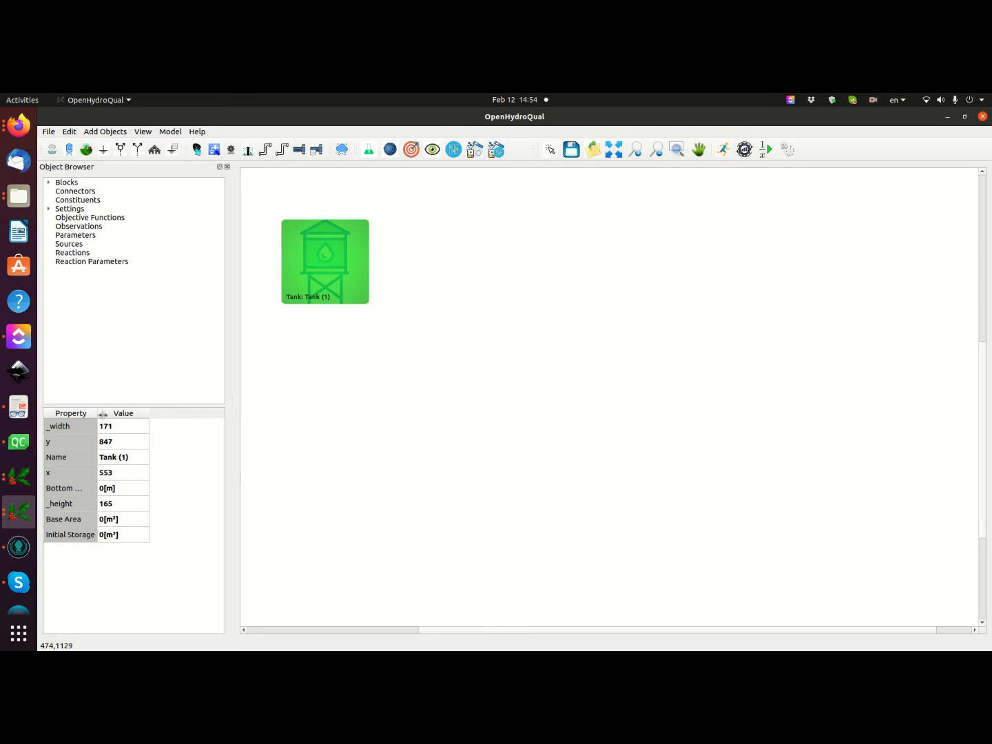
{"action": "left_click_drag", "start_coordinate": [233, 401], "coordinate": [283, 401]}
{"action": "left_click_drag", "start_coordinate": [150, 413], "coordinate": [158, 412]}
{"action": "double_click", "coordinate": [162, 489]}
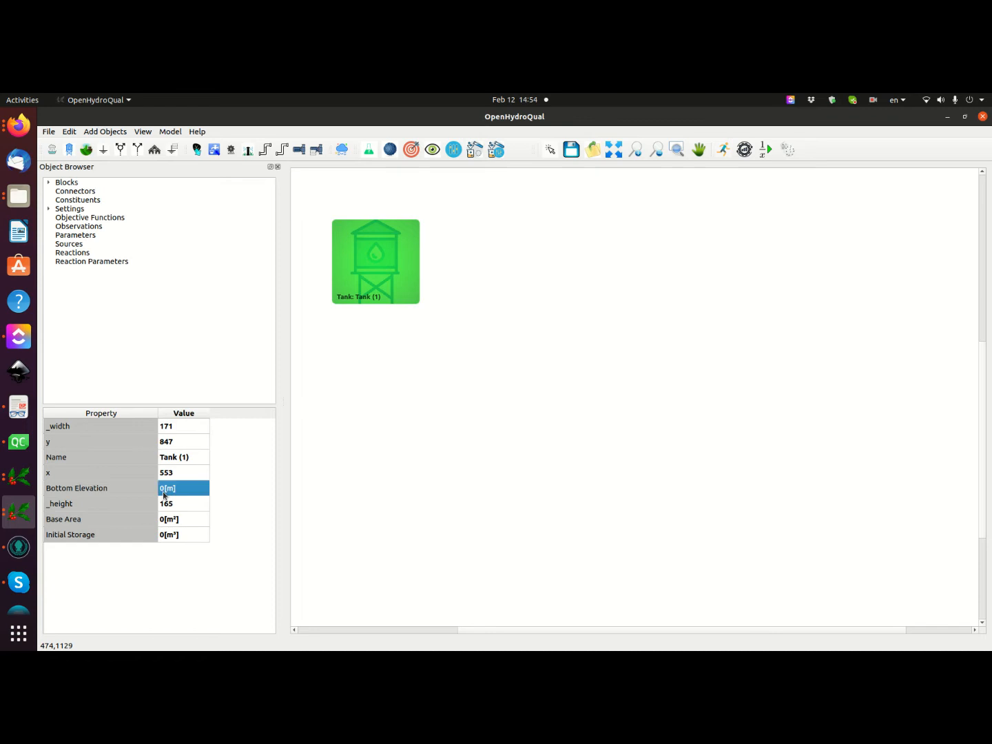
{"action": "type", "text": "20"}
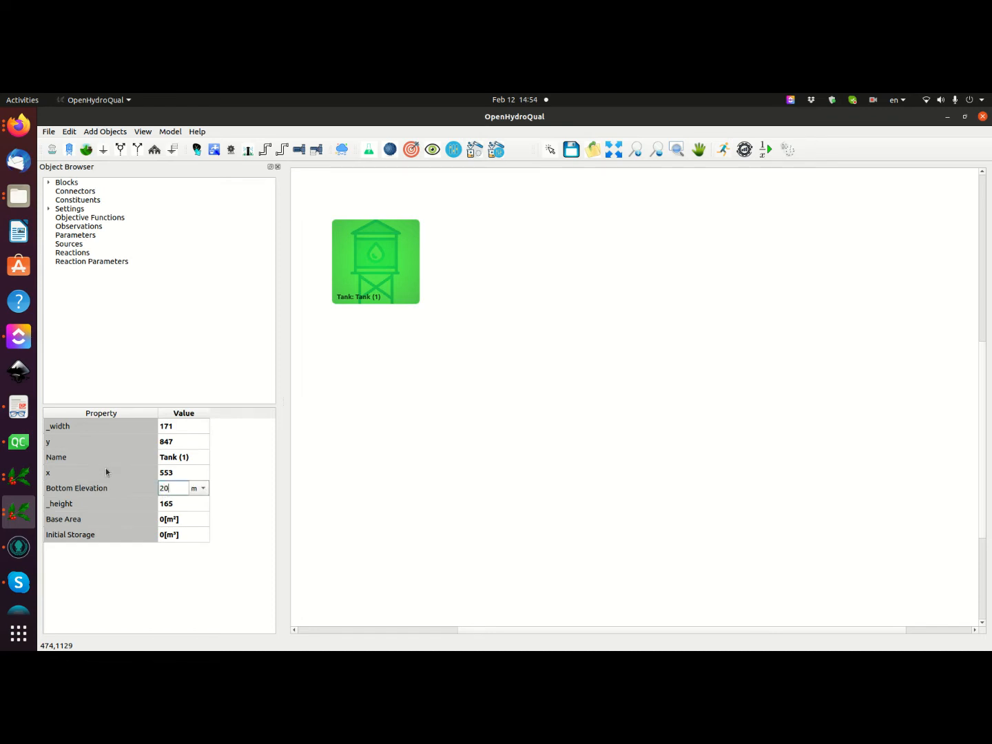
{"action": "key", "text": "Tab"}
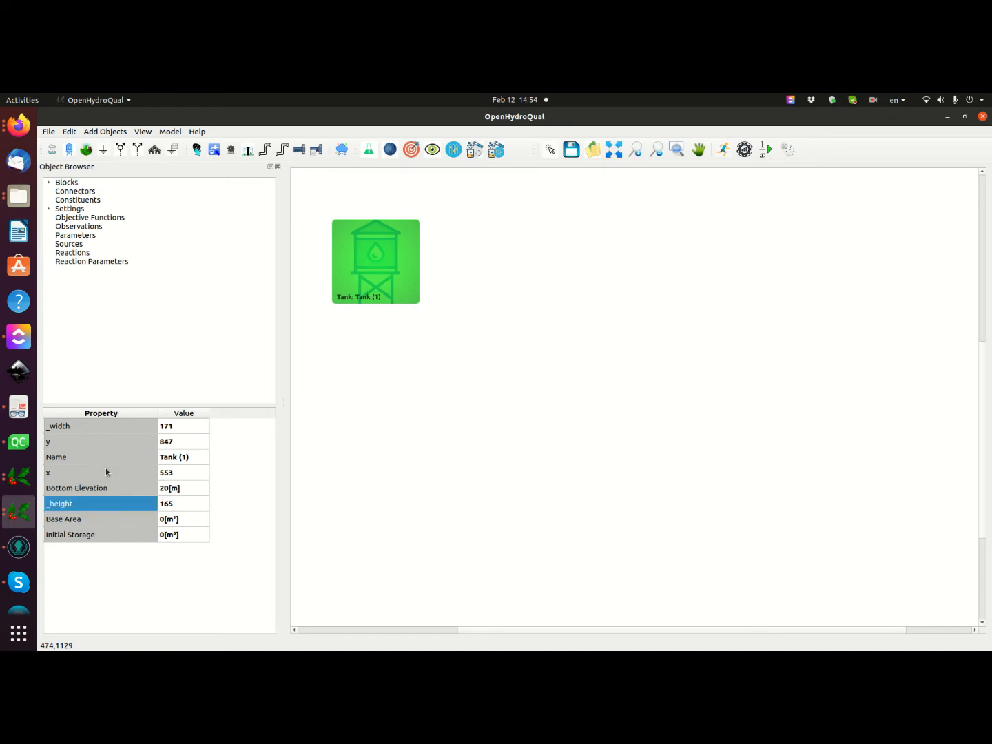
- Set the tank's base area to 100 m² and its initial storage to 100 m³
{"action": "double_click", "coordinate": [170, 522]}
{"action": "type", "text": "100"}
{"action": "key", "text": "Tab"}
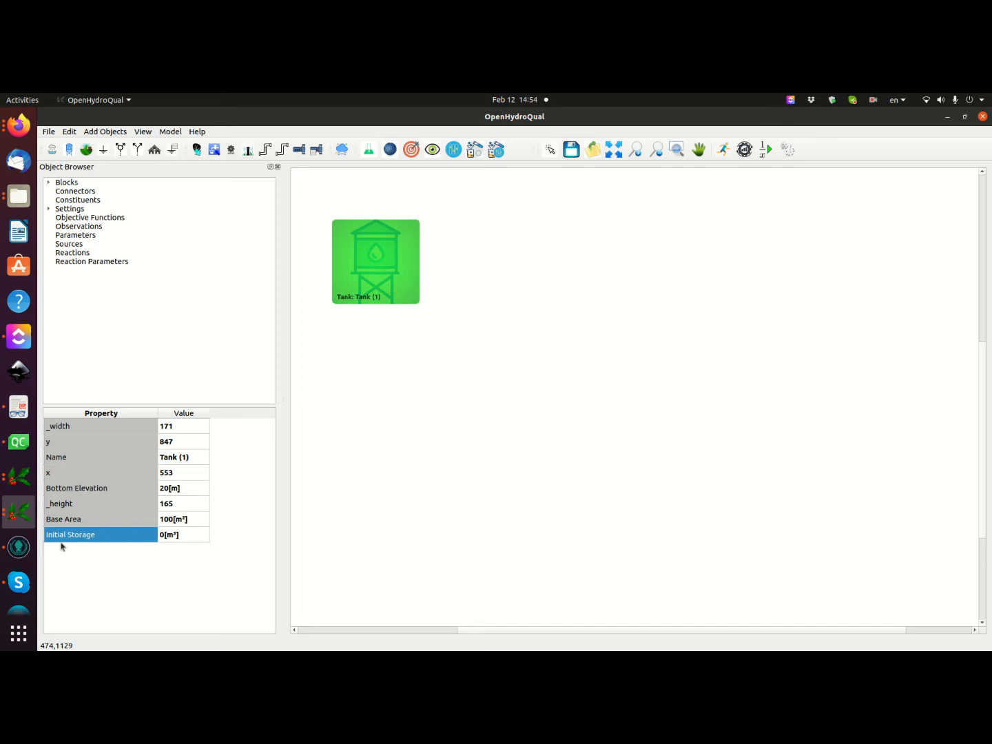
{"action": "double_click", "coordinate": [164, 540]}
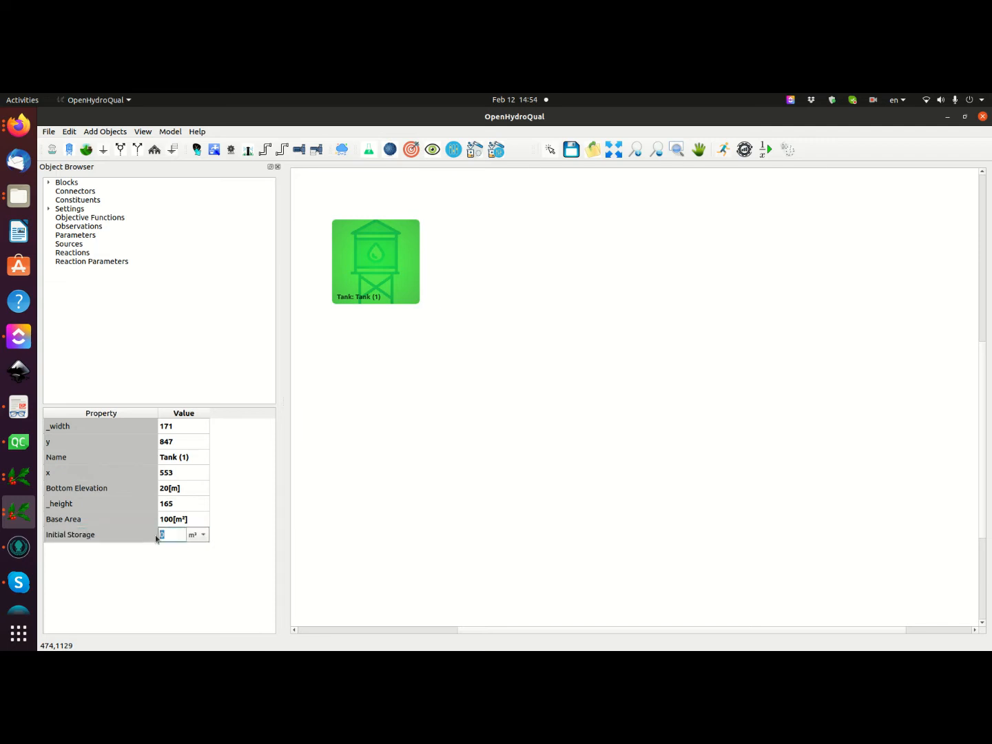
{"action": "type", "text": "100"}
{"action": "key", "text": "Return"}
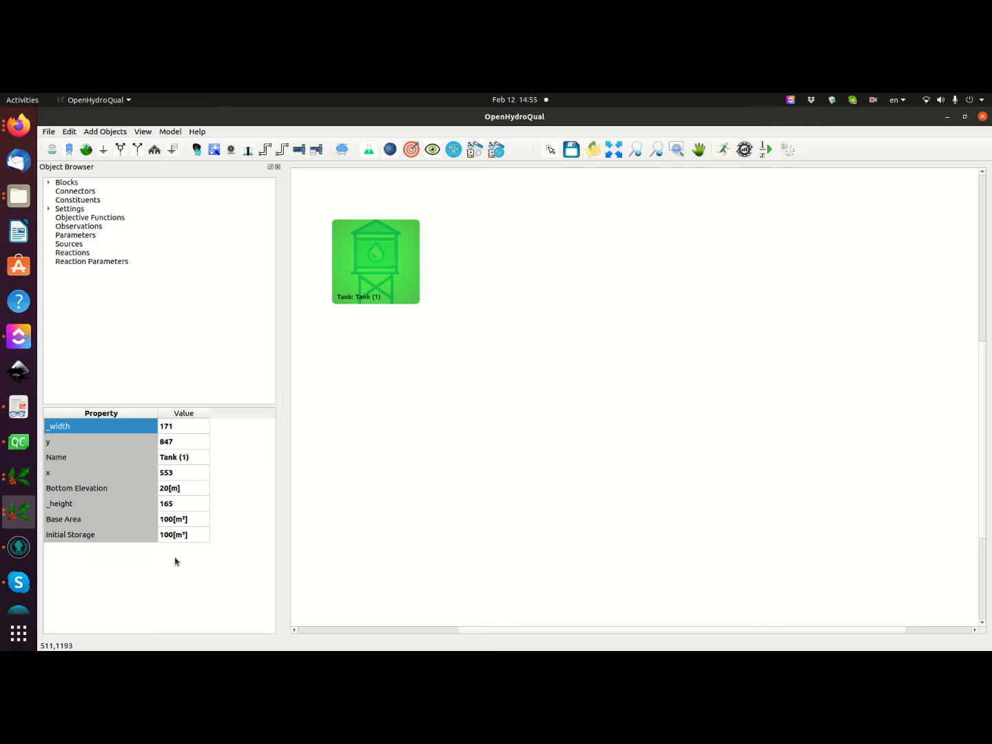
- Consult the pipe network diagram and add the first two junctions, one beside the tank and the other below the first junction
{"action": "left_click", "coordinate": [20, 408]}
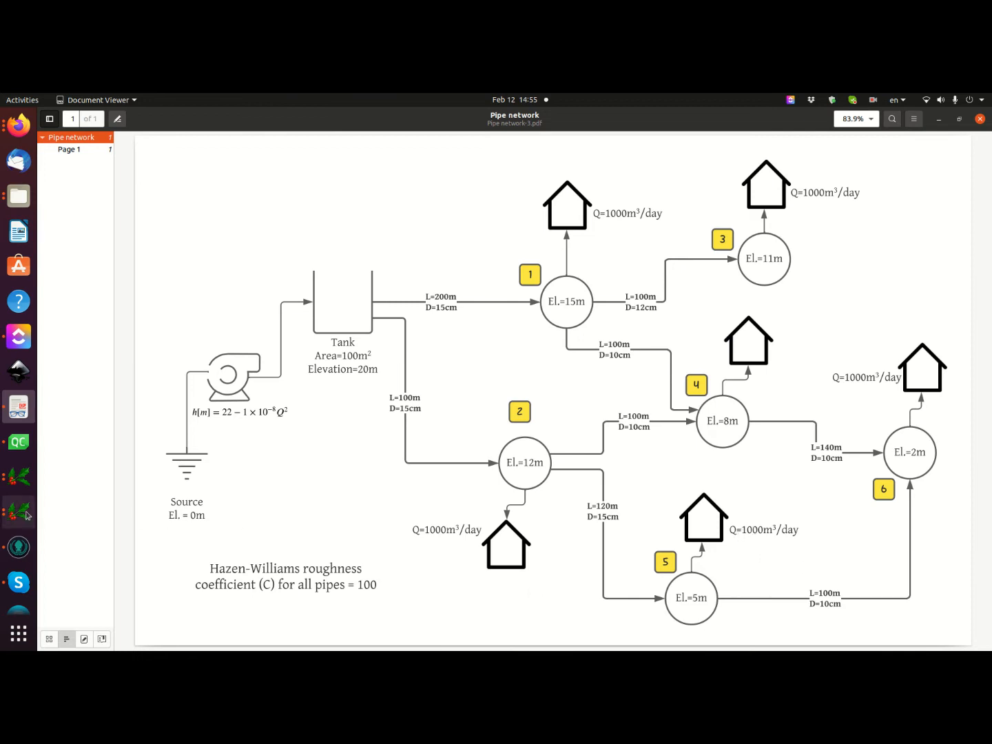
{"action": "left_click", "coordinate": [18, 511]}
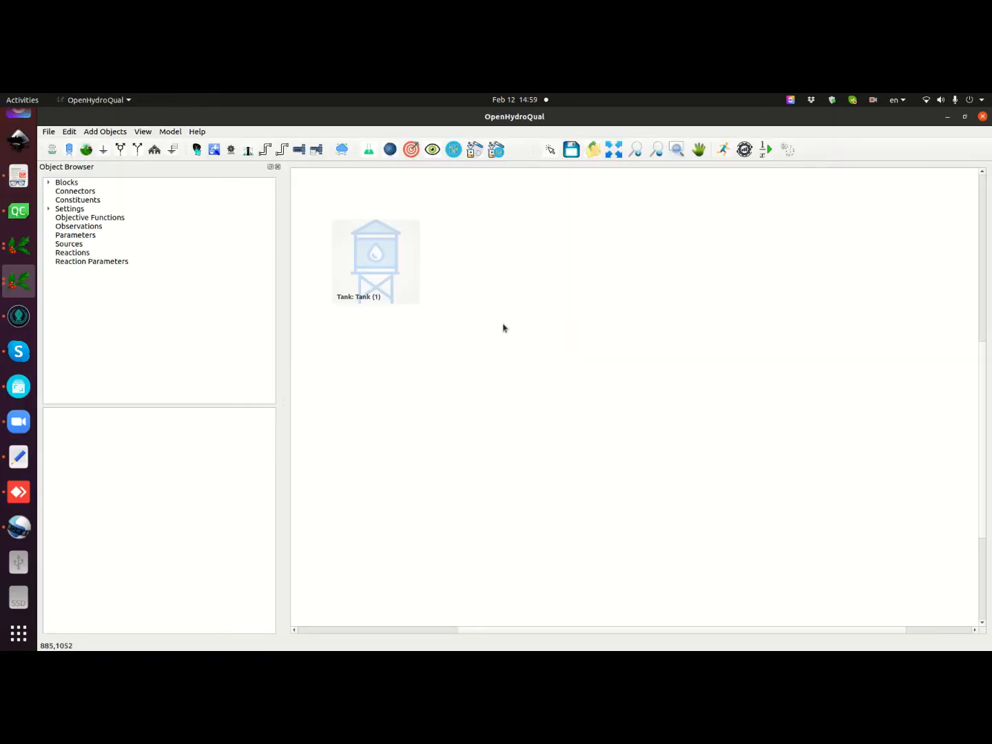
{"action": "left_click", "coordinate": [120, 153]}
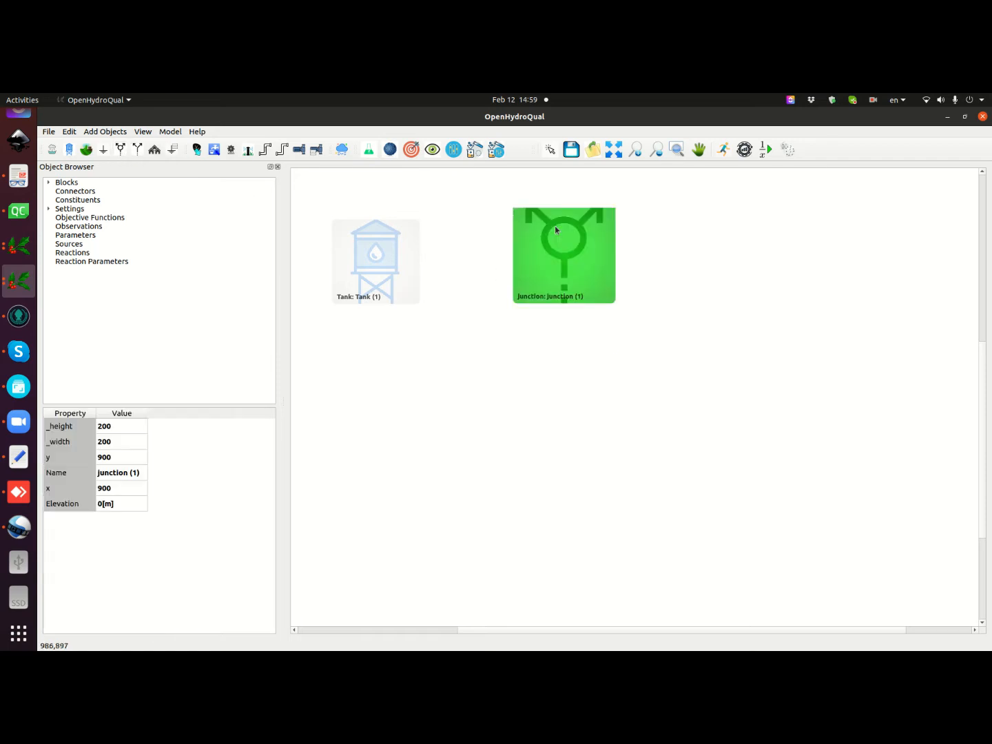
{"action": "left_click", "coordinate": [120, 153]}
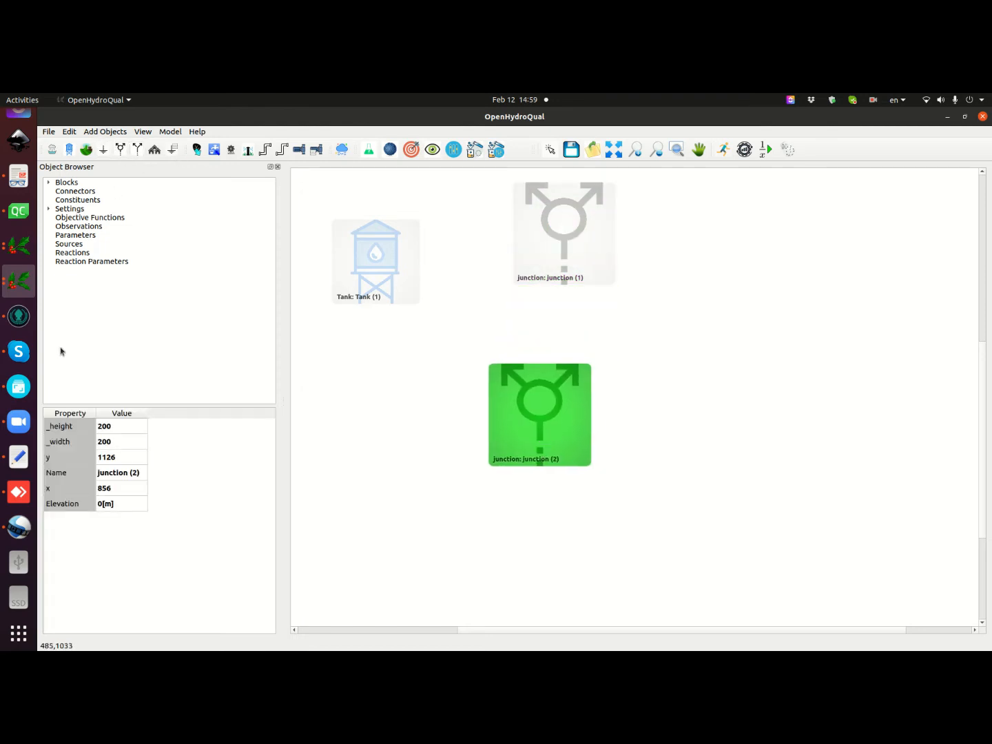
- Check the diagram layout, add a third junction and place it to the right of junction (1)
{"action": "left_click", "coordinate": [19, 177]}
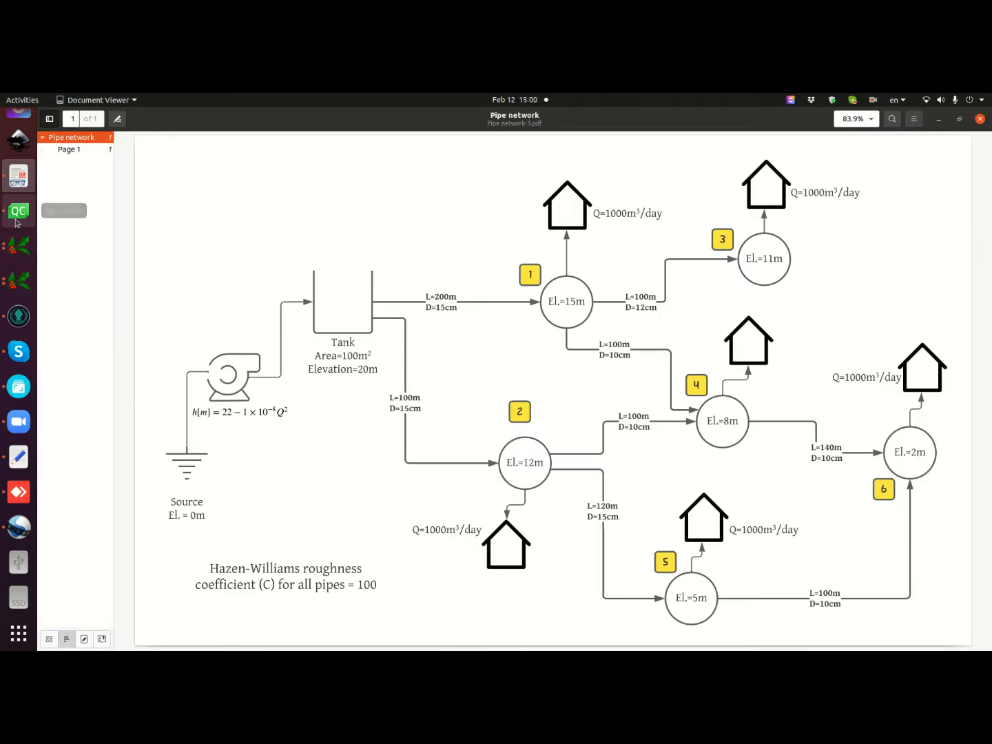
{"action": "left_click", "coordinate": [24, 290]}
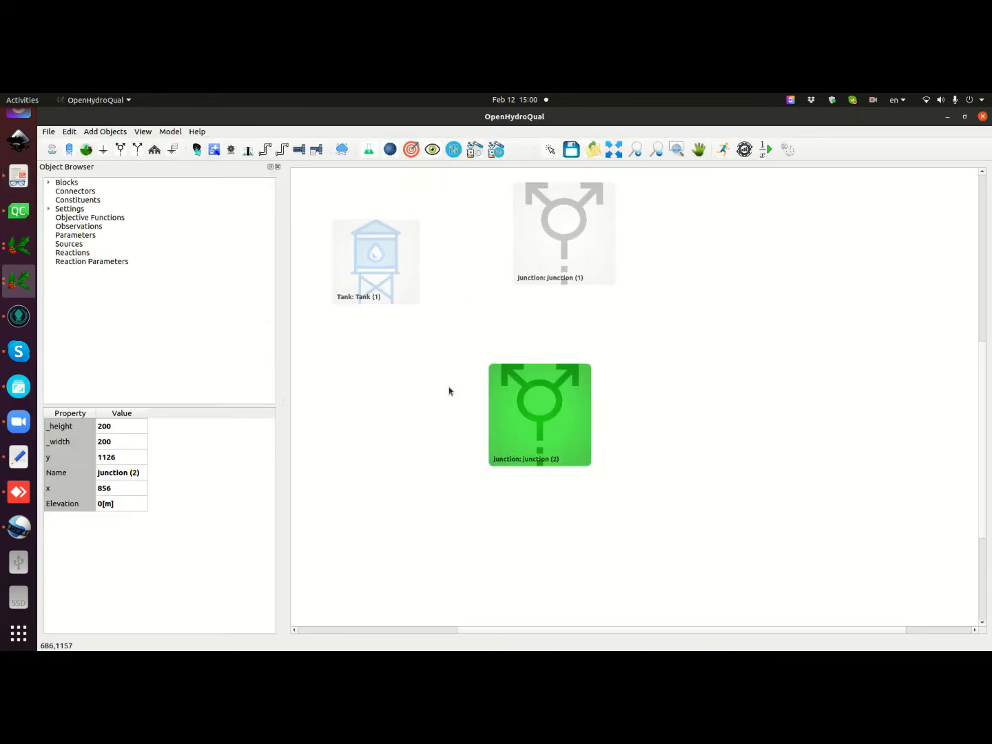
{"action": "left_click", "coordinate": [122, 153]}
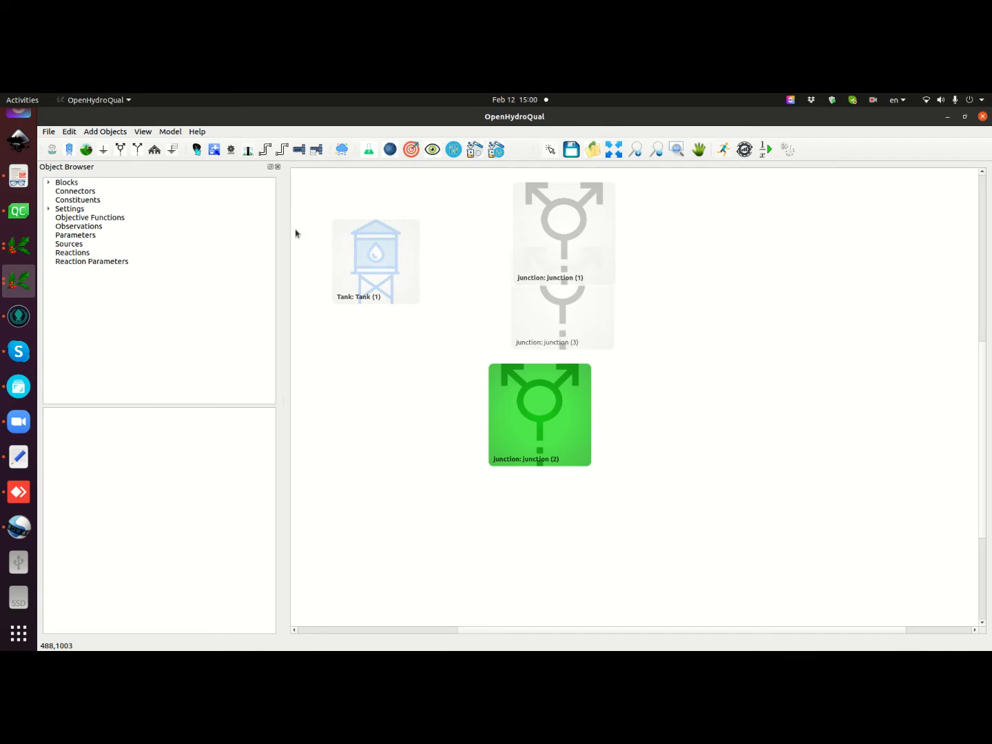
{"action": "left_click_drag", "start_coordinate": [576, 323], "coordinate": [809, 242]}
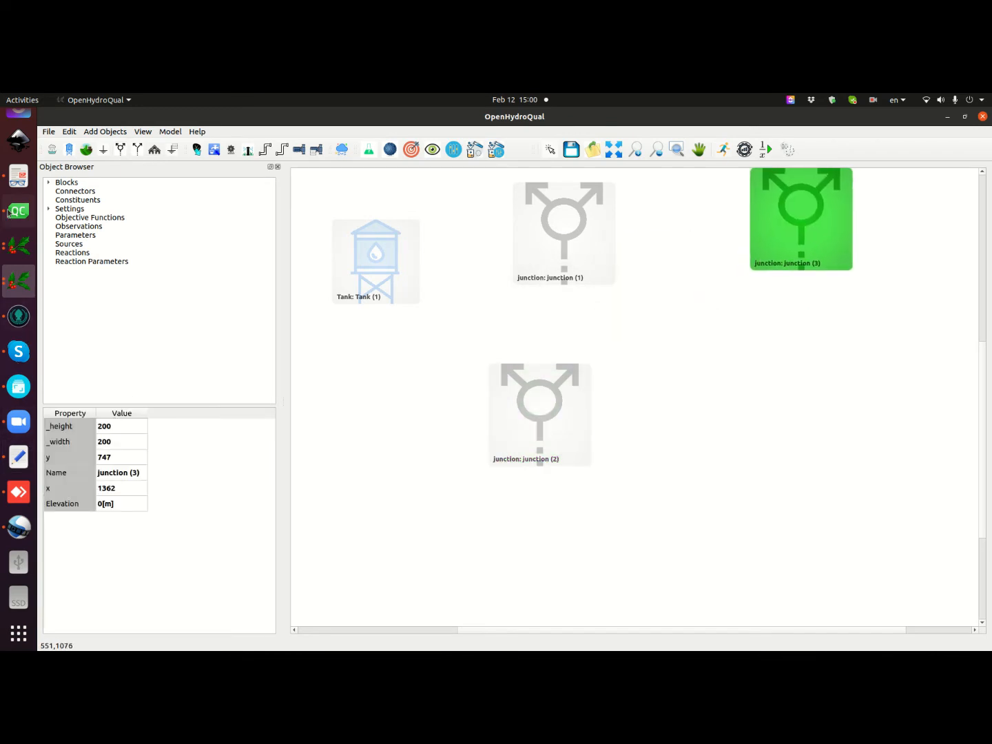
- Following the diagram, add a fourth junction below junction (3) and a fifth one below and slightly left of the fourth
{"action": "left_click", "coordinate": [25, 180]}
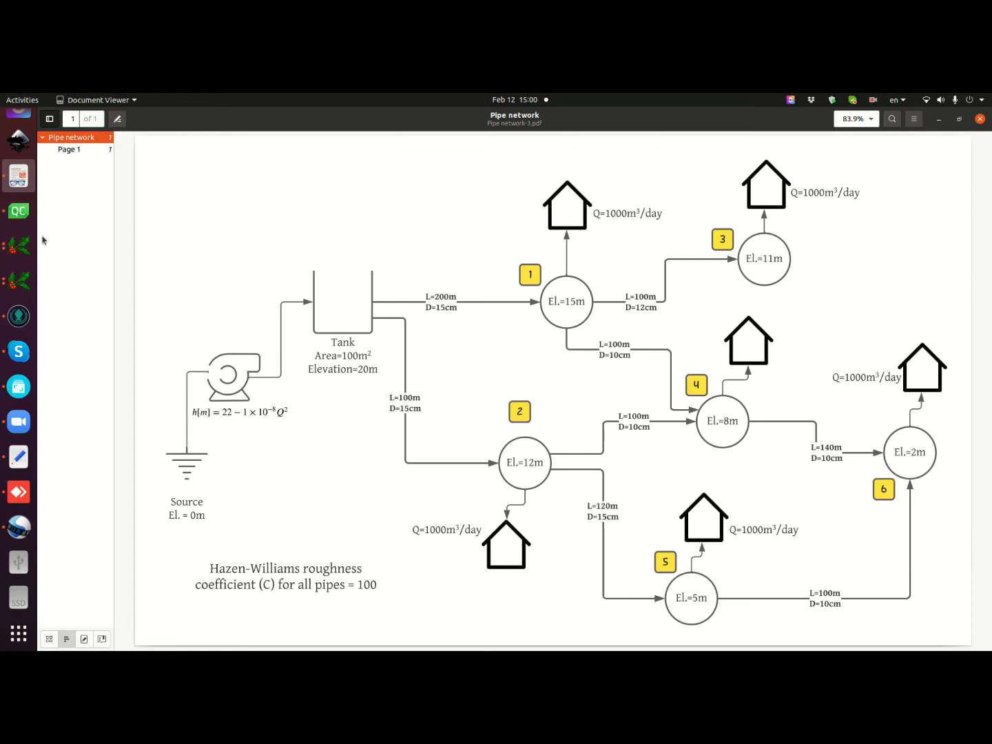
{"action": "left_click", "coordinate": [19, 282]}
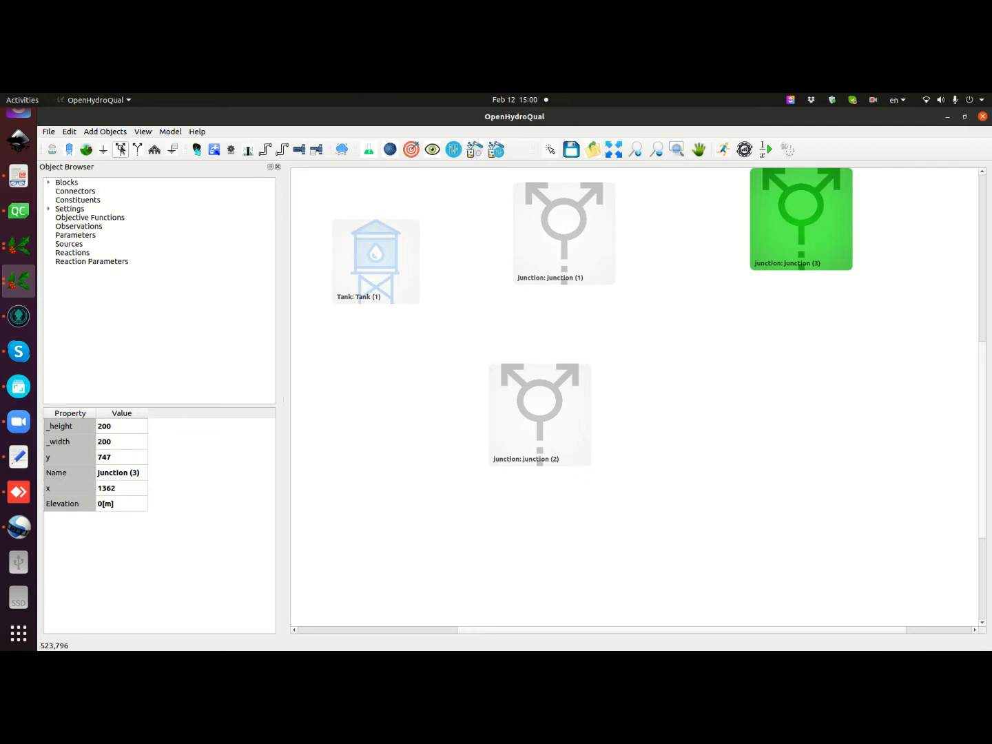
{"action": "left_click", "coordinate": [121, 149]}
{"action": "left_click_drag", "start_coordinate": [567, 331], "coordinate": [785, 443]}
{"action": "left_click", "coordinate": [120, 149]}
{"action": "left_click_drag", "start_coordinate": [581, 318], "coordinate": [747, 593]}
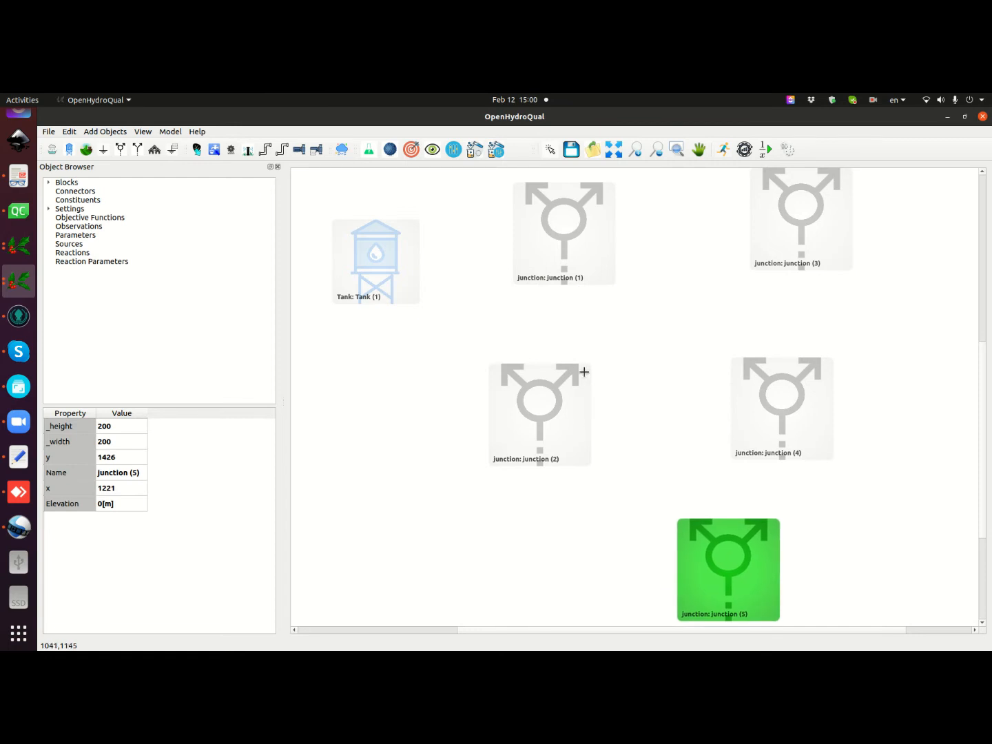
- Shrink junction (1) to about half size and junction (2) to about 87 wide by 77 high, repositioning junction (2) beneath junction (1)
{"action": "left_click_drag", "start_coordinate": [587, 368], "coordinate": [534, 427]}
{"action": "left_click", "coordinate": [547, 281]}
{"action": "left_click_drag", "start_coordinate": [616, 283], "coordinate": [566, 233]}
{"action": "left_click_drag", "start_coordinate": [521, 456], "coordinate": [545, 383]}
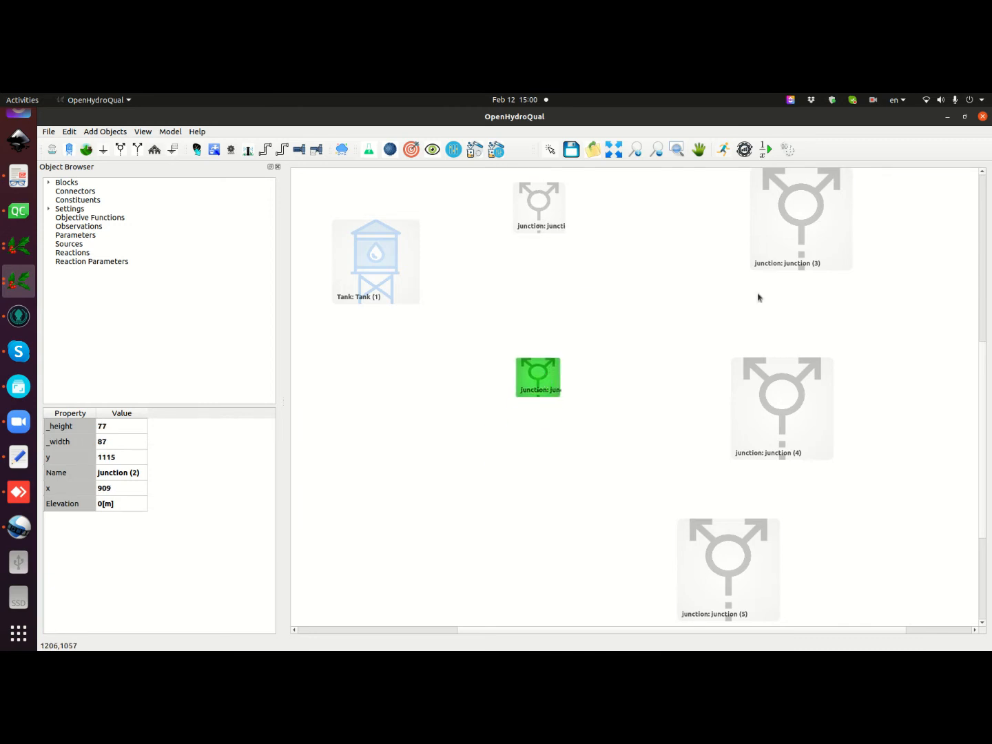
- Shrink junction (3) to about 112 wide by 109 high, junction (4) to 97 by 94, and junction (5) to 132 by 124
{"action": "left_click", "coordinate": [802, 250]}
{"action": "left_click_drag", "start_coordinate": [752, 269], "coordinate": [807, 243]}
{"action": "left_click", "coordinate": [823, 397]}
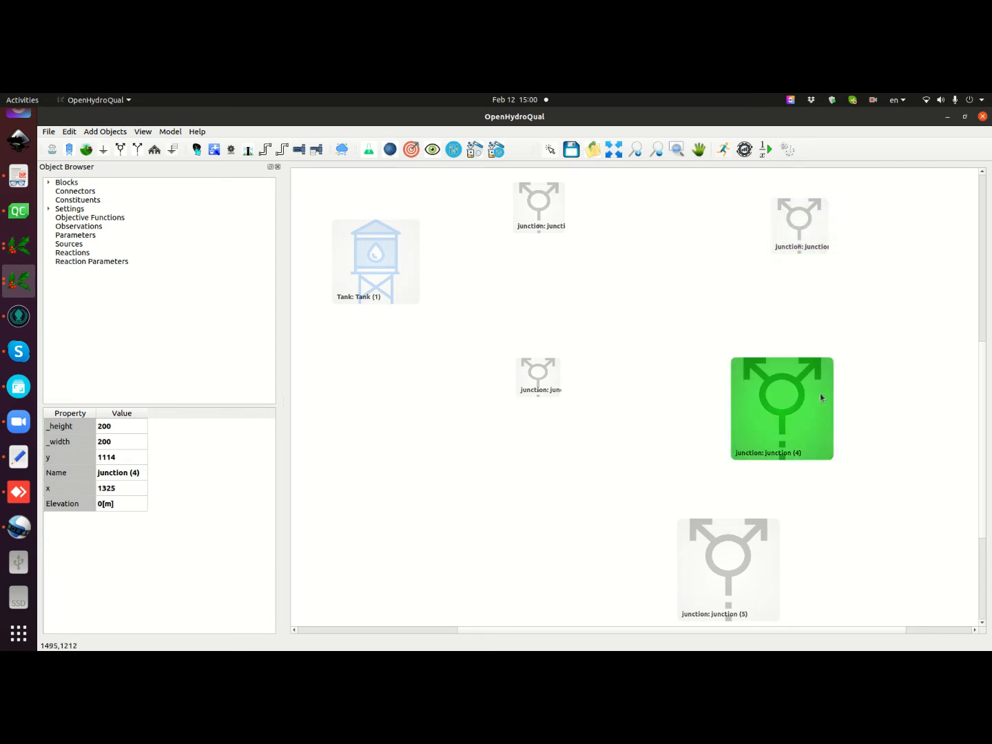
{"action": "left_click_drag", "start_coordinate": [834, 357], "coordinate": [784, 382]}
{"action": "left_click", "coordinate": [728, 562]}
{"action": "mouse_move", "coordinate": [779, 522]}
{"action": "left_mouse_down"}
{"action": "mouse_move", "coordinate": [745, 560]}
{"action": "mouse_move", "coordinate": [767, 526]}
{"action": "left_mouse_up"}
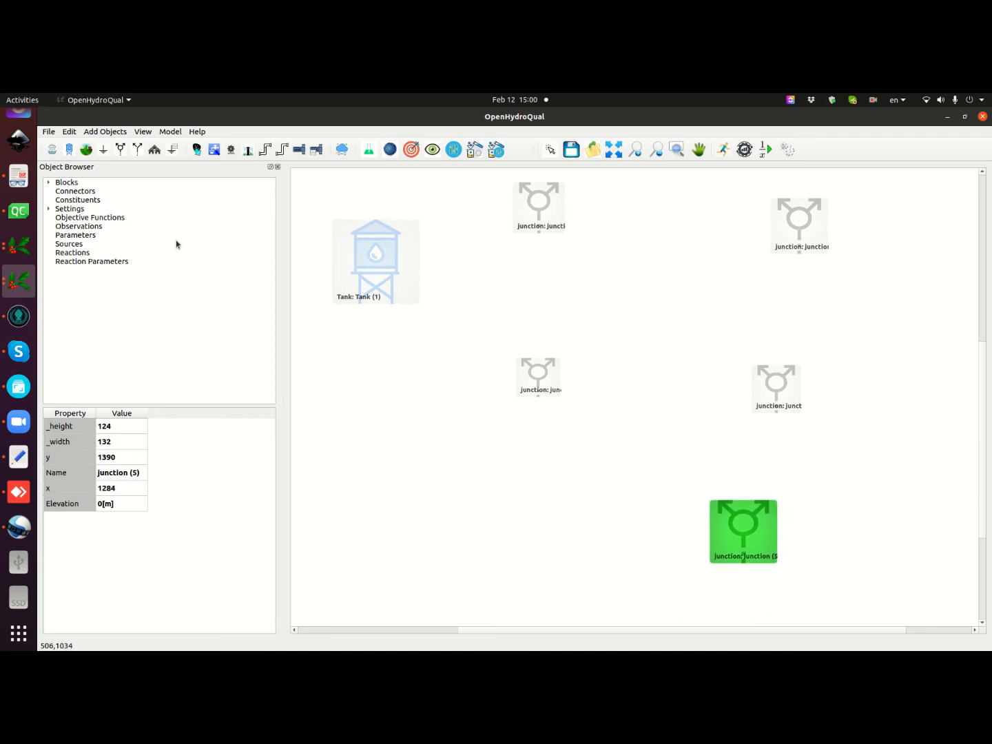
- Add a sixth junction to the right of junction (4), shrunk to about 128 wide by 123 high
{"action": "left_click_drag", "start_coordinate": [799, 631], "coordinate": [858, 633]}
{"action": "left_click", "coordinate": [120, 149]}
{"action": "left_click_drag", "start_coordinate": [481, 318], "coordinate": [896, 394]}
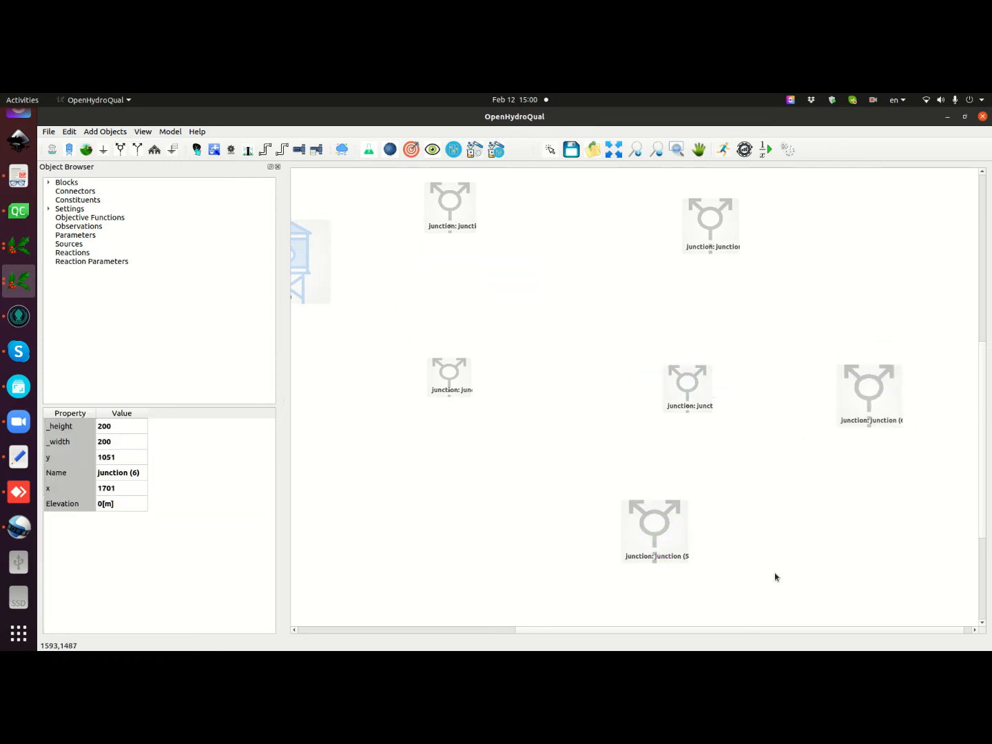
{"action": "left_click_drag", "start_coordinate": [767, 631], "coordinate": [709, 634]}
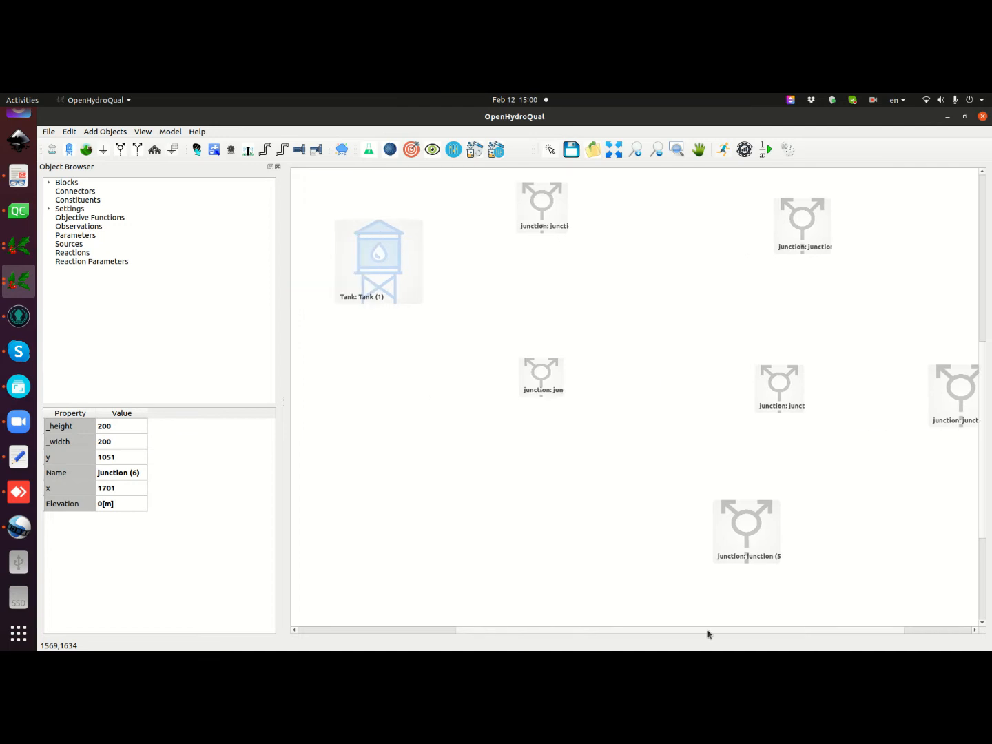
- Consult the pipe network diagram for elevations and try to set junction (1)'s elevation to 15 m
{"action": "left_click", "coordinate": [543, 204]}
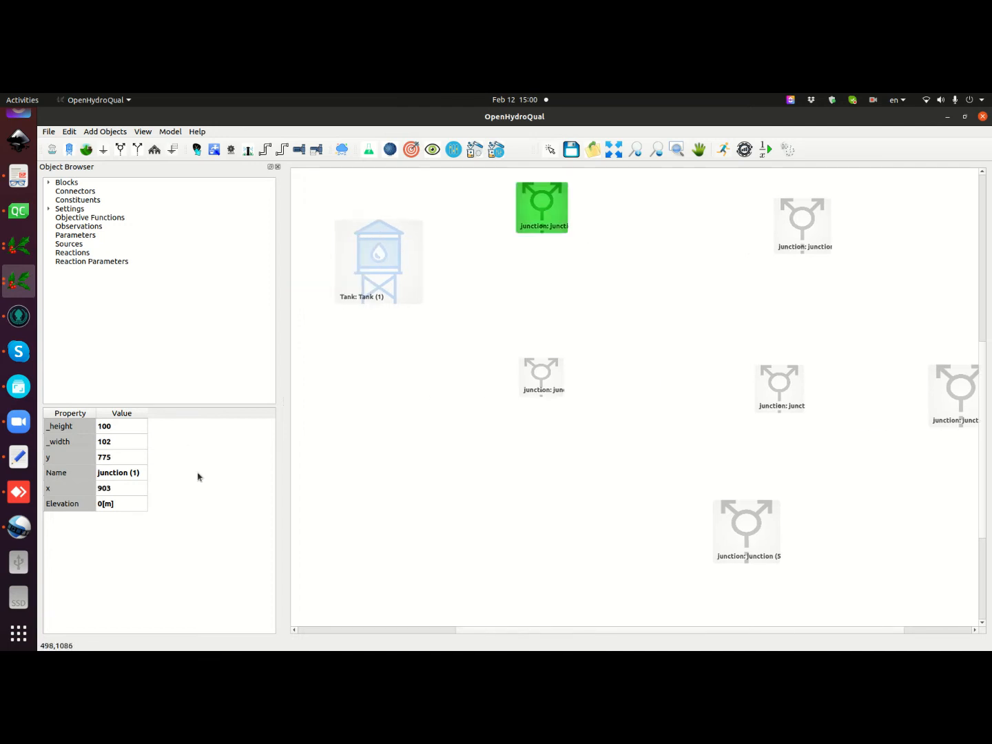
{"action": "left_click", "coordinate": [27, 177]}
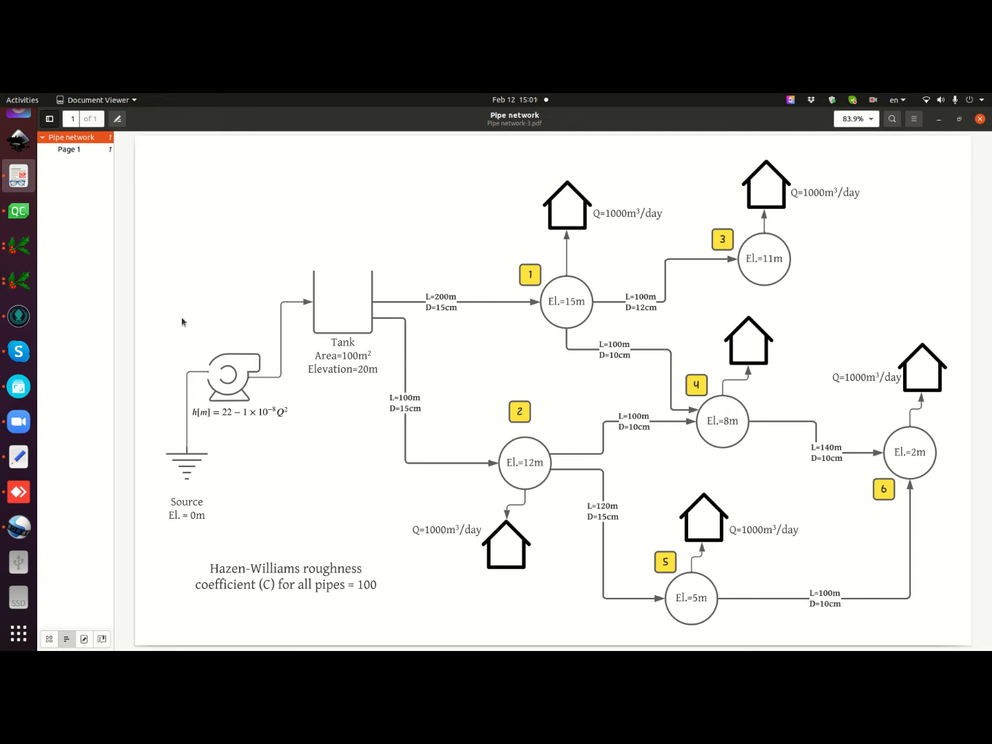
{"action": "left_click", "coordinate": [19, 281]}
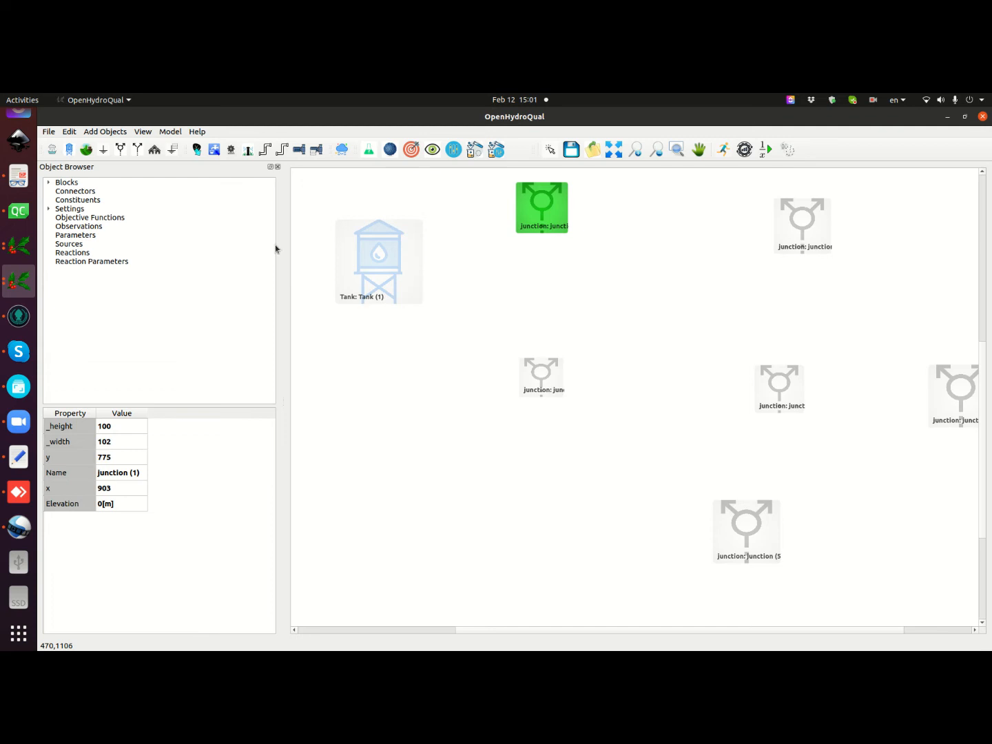
{"action": "double_click", "coordinate": [99, 507]}
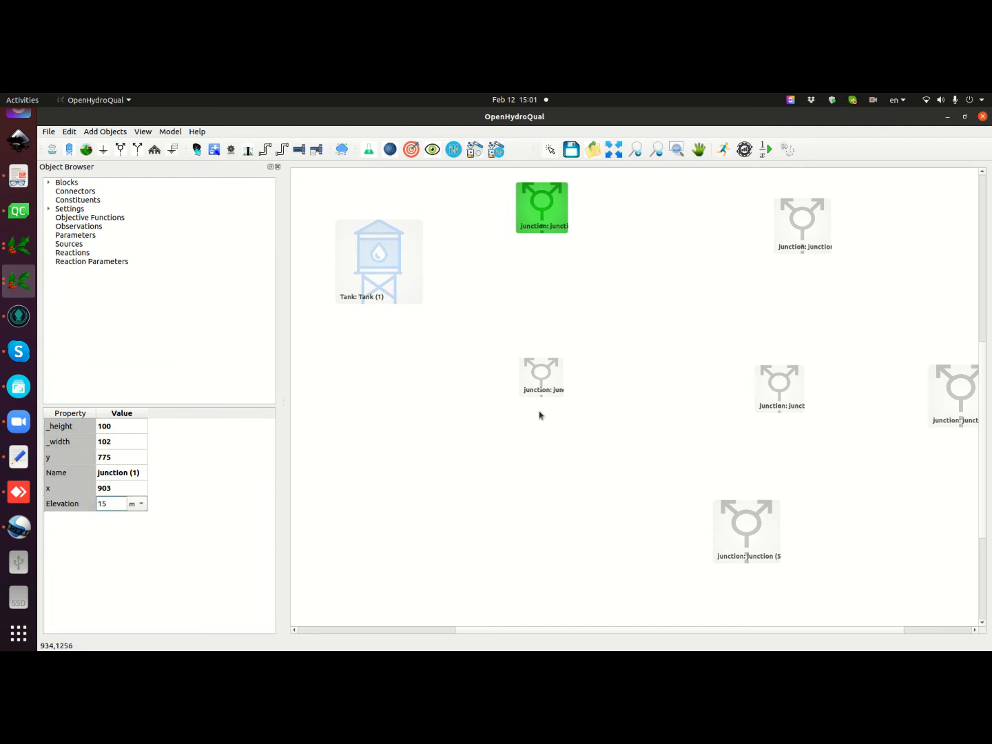
- Set the elevation of junction (2), below junction (1), to 12 m
{"action": "left_click", "coordinate": [555, 380]}
{"action": "left_click", "coordinate": [102, 507]}
{"action": "left_click", "coordinate": [102, 508]}
{"action": "type", "text": "10"}
{"action": "type", "text": "2"}
{"action": "key", "text": "Return"}
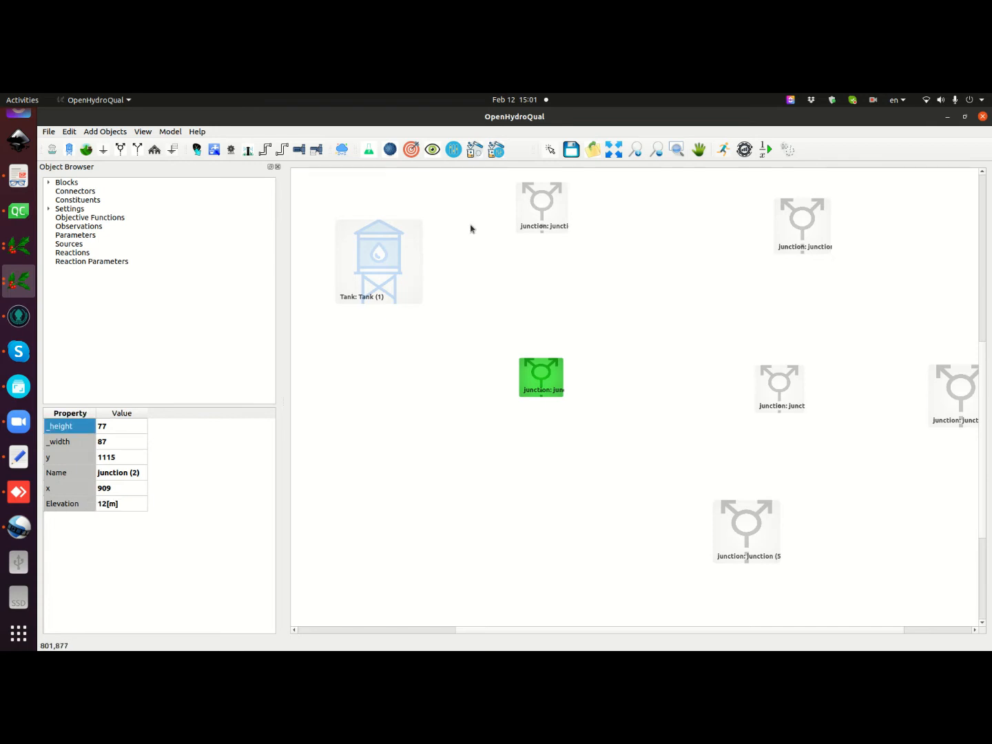
- Set junction (1)'s elevation to 15 m and junction (3)'s elevation to 11 m
{"action": "left_click", "coordinate": [551, 226]}
{"action": "double_click", "coordinate": [124, 504]}
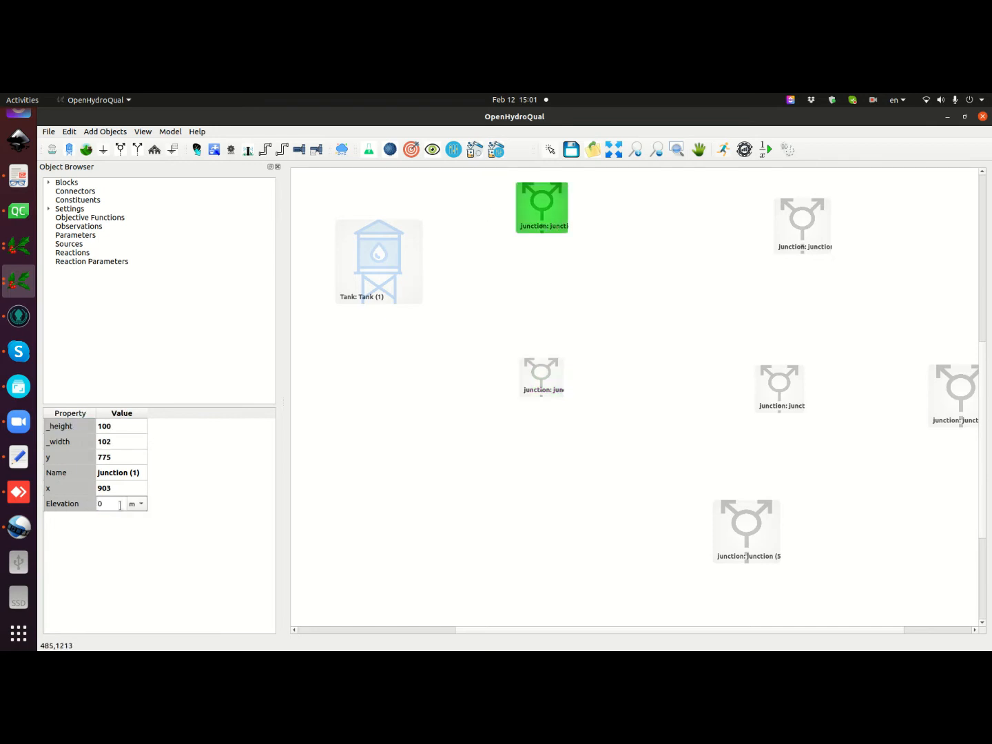
{"action": "key", "text": "Return"}
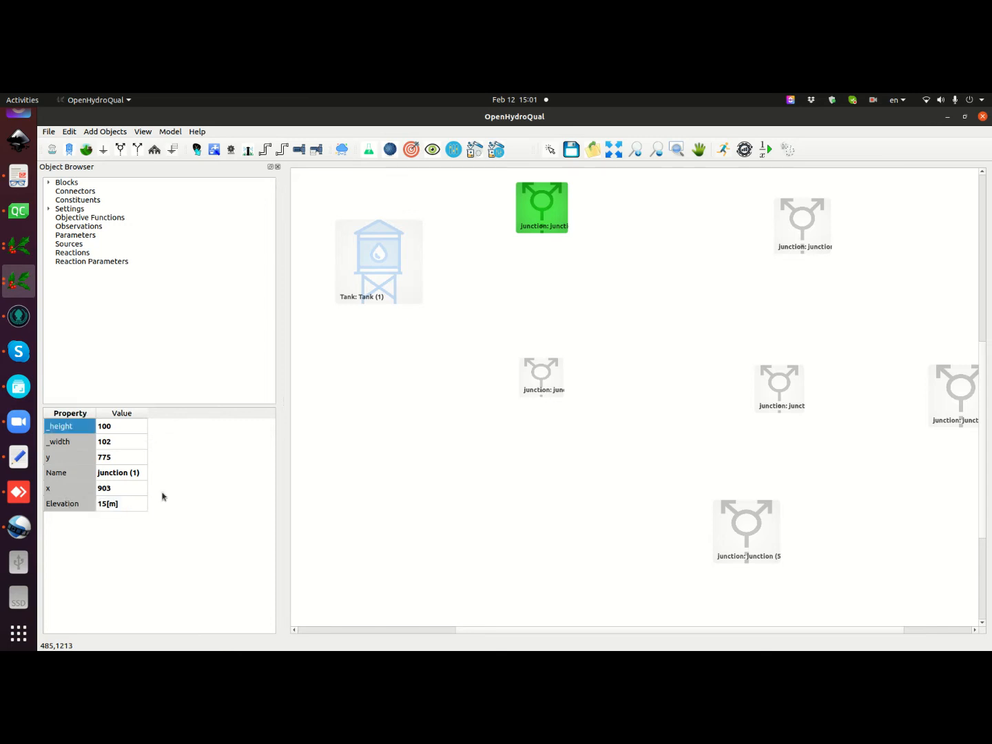
{"action": "left_click", "coordinate": [799, 227]}
{"action": "double_click", "coordinate": [122, 504]}
{"action": "type", "text": "11"}
{"action": "key", "text": "Return"}
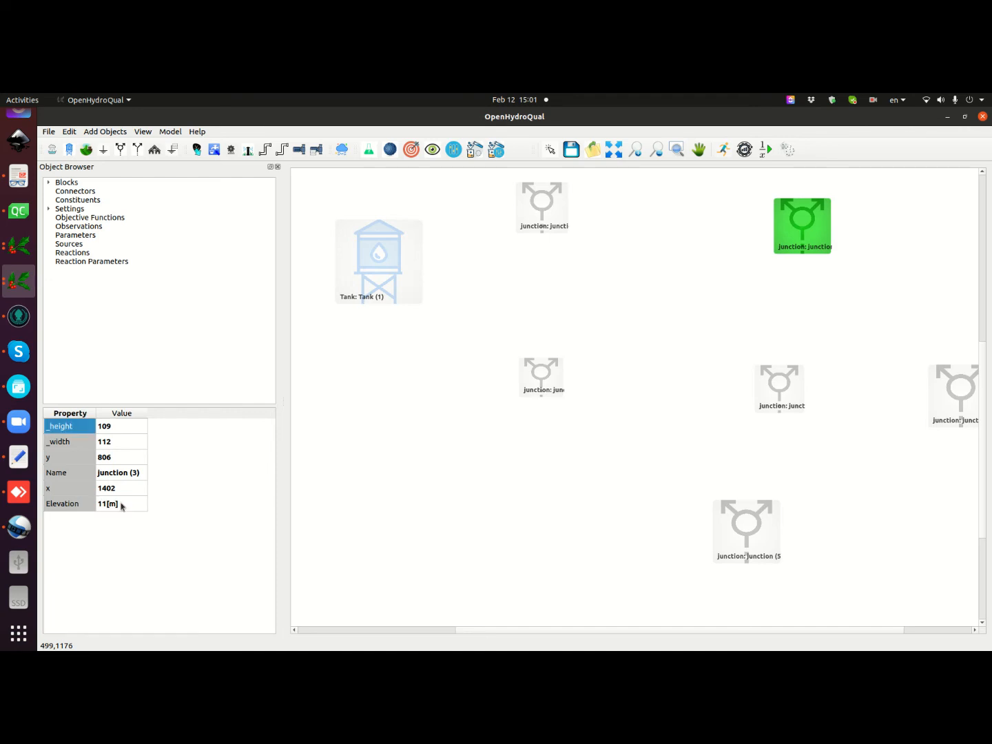
- Check the remaining elevations in the diagram, then set junction (4)'s elevation to 8 m and junction (5)'s to 5 m
{"action": "left_click", "coordinate": [778, 389]}
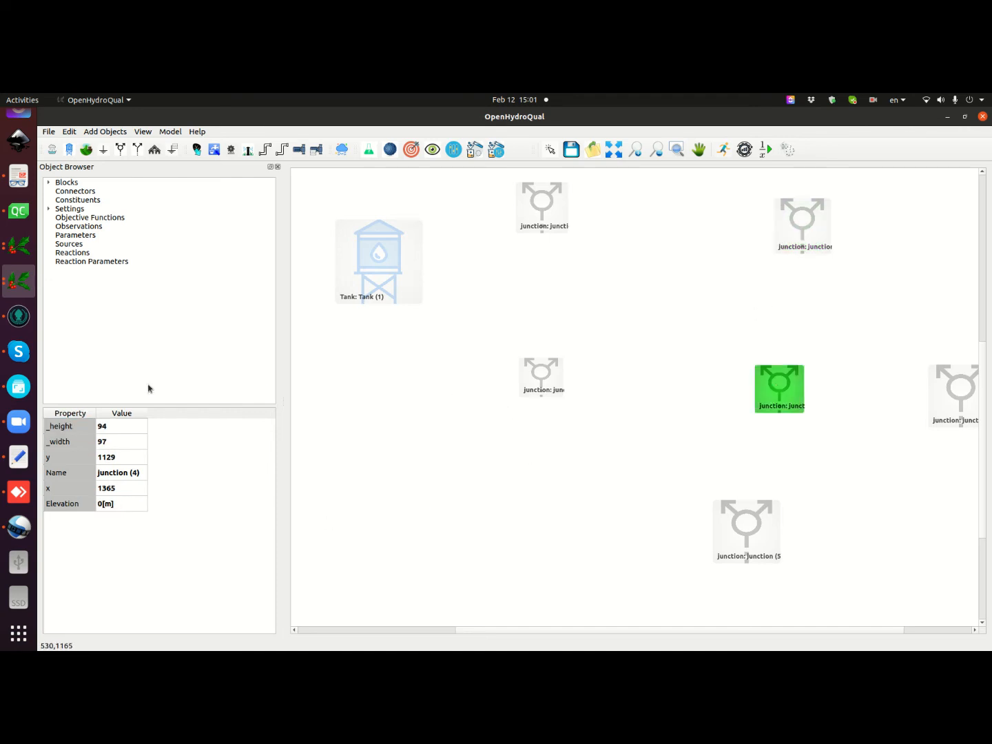
{"action": "left_click", "coordinate": [18, 177]}
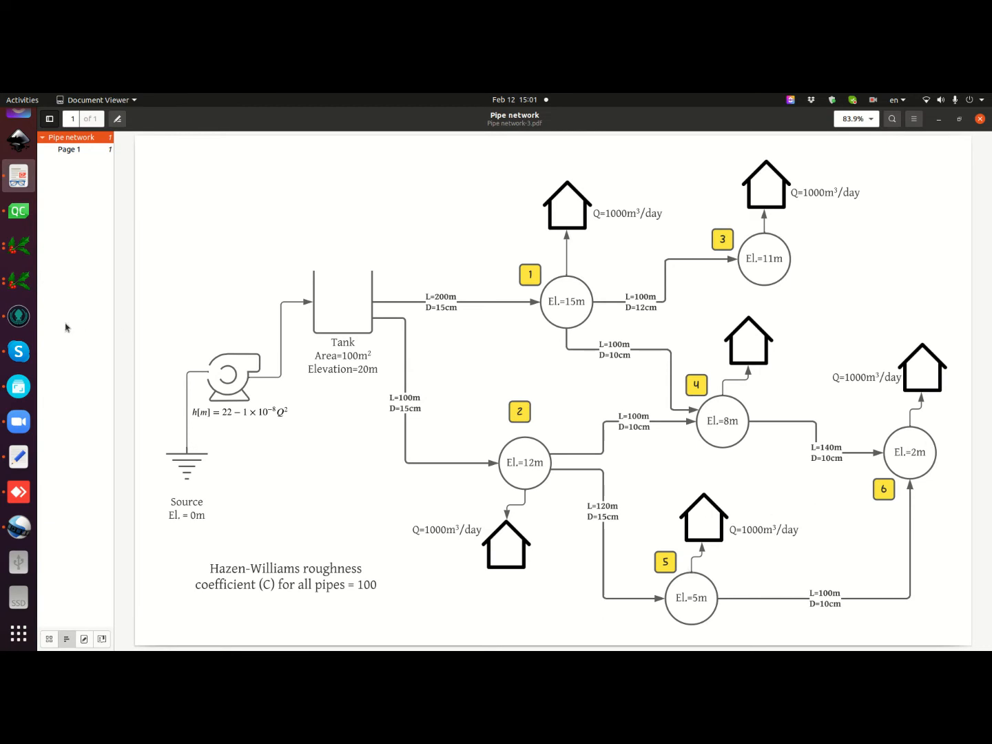
{"action": "left_click", "coordinate": [19, 282]}
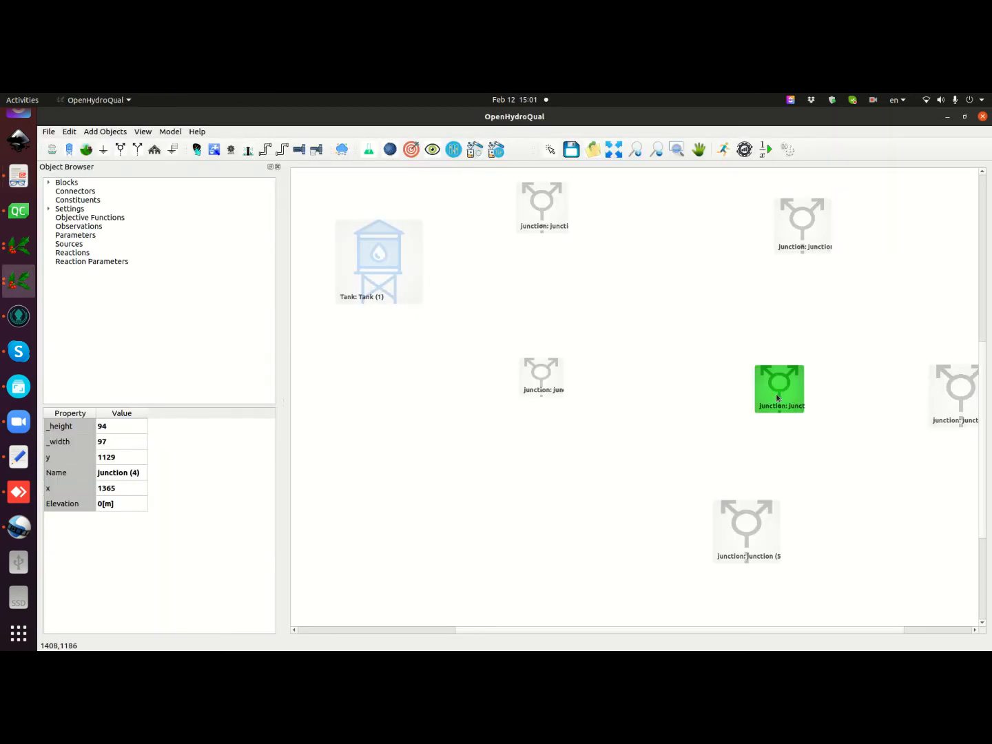
{"action": "double_click", "coordinate": [95, 505]}
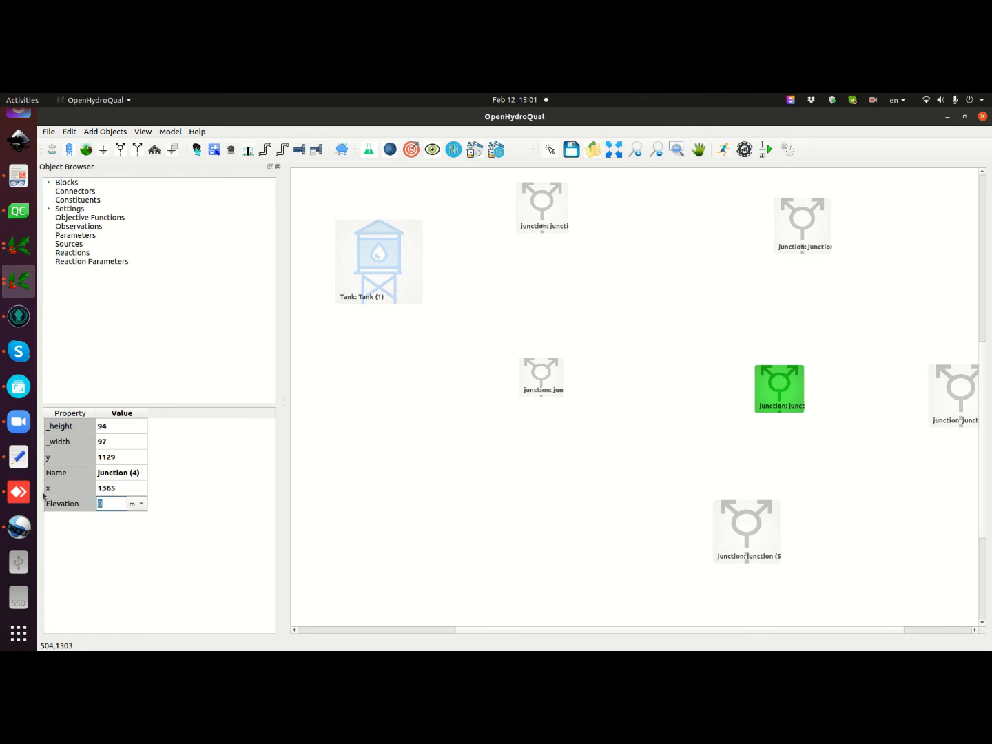
{"action": "type", "text": "8"}
{"action": "key", "text": "Return"}
{"action": "left_click", "coordinate": [740, 560]}
{"action": "double_click", "coordinate": [106, 508]}
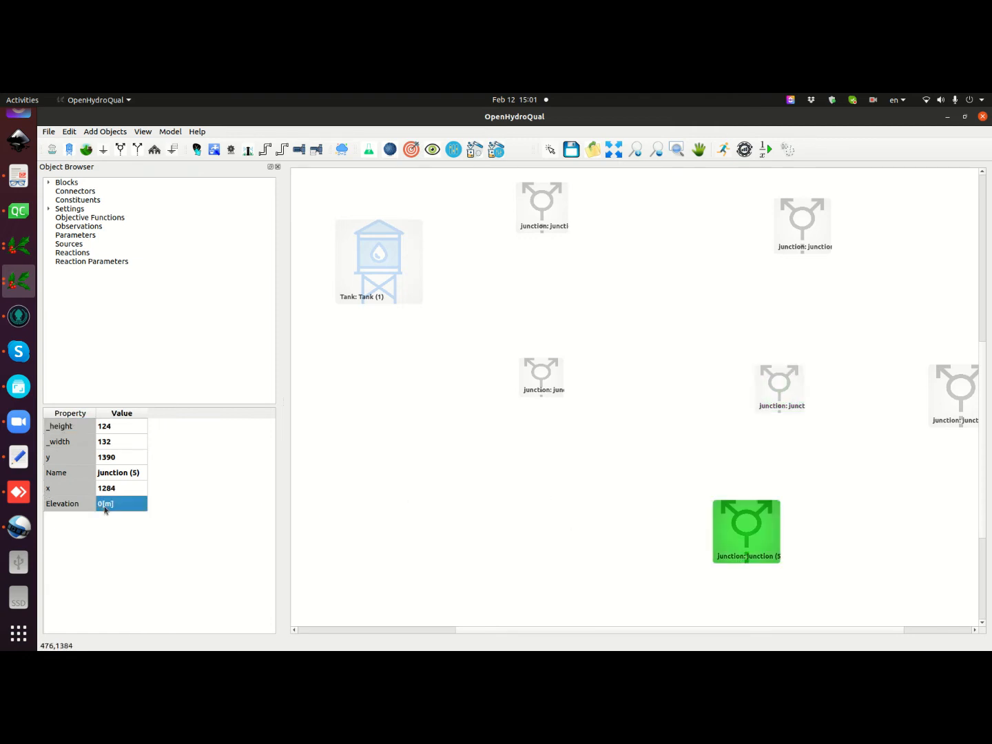
{"action": "key", "text": "Return"}
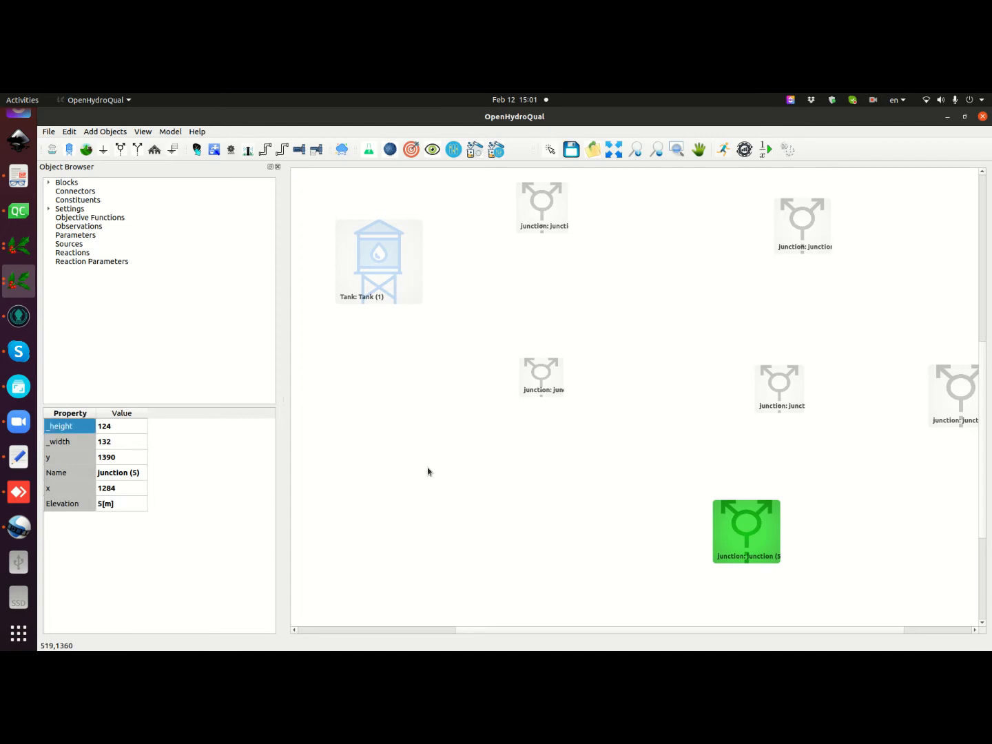
- Move junction (6) slightly closer to junction (4) and set its elevation to the diagram's value of 2 m
{"action": "left_click", "coordinate": [946, 407]}
{"action": "left_click_drag", "start_coordinate": [946, 406], "coordinate": [921, 405]}
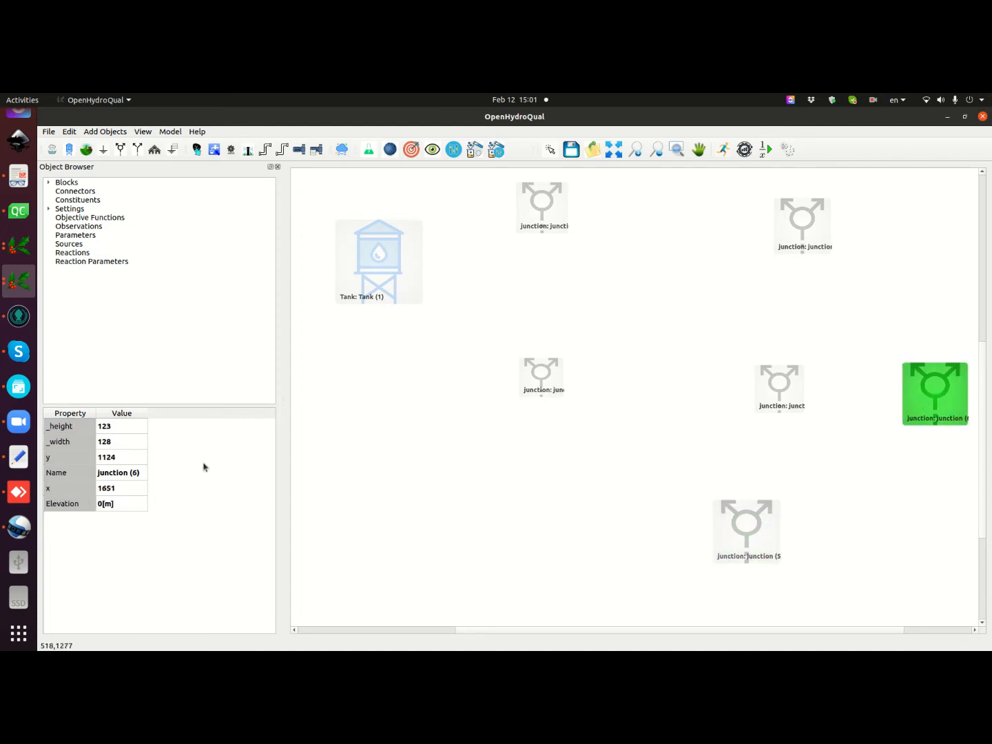
{"action": "double_click", "coordinate": [106, 511]}
{"action": "key", "text": "Return"}
{"action": "left_click", "coordinate": [438, 480]}
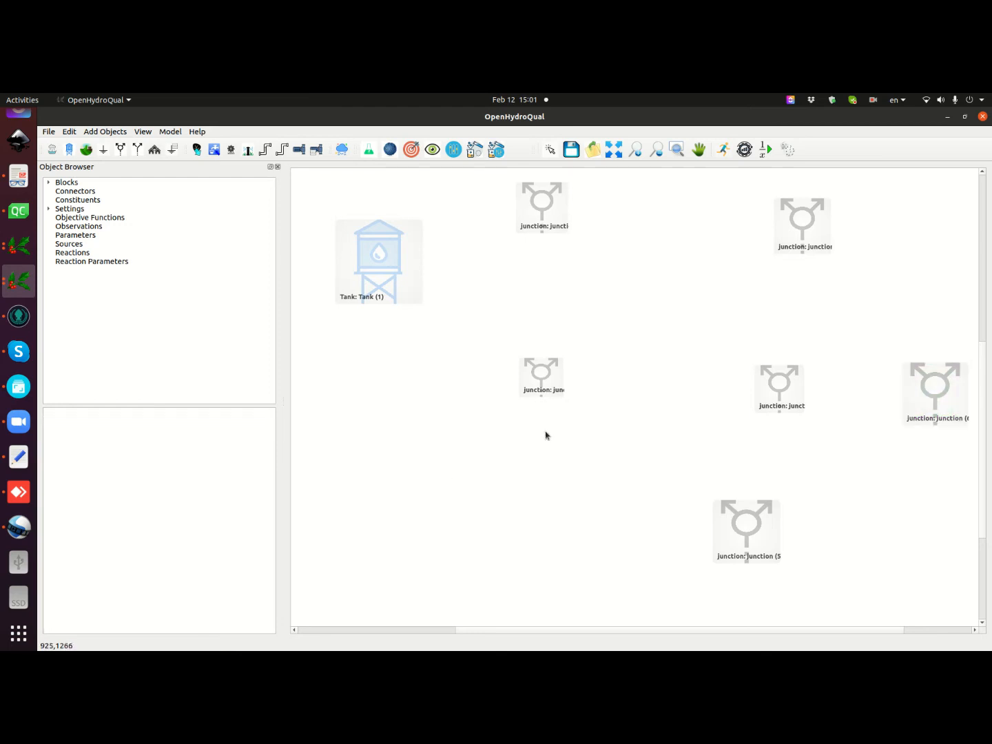
- Add two users, one about 125 by 138 above junction (1) and one about 144 by 143 below junction (2)
{"action": "scroll", "coordinate": [668, 400], "scroll_direction": "down", "scroll_amount": 1}
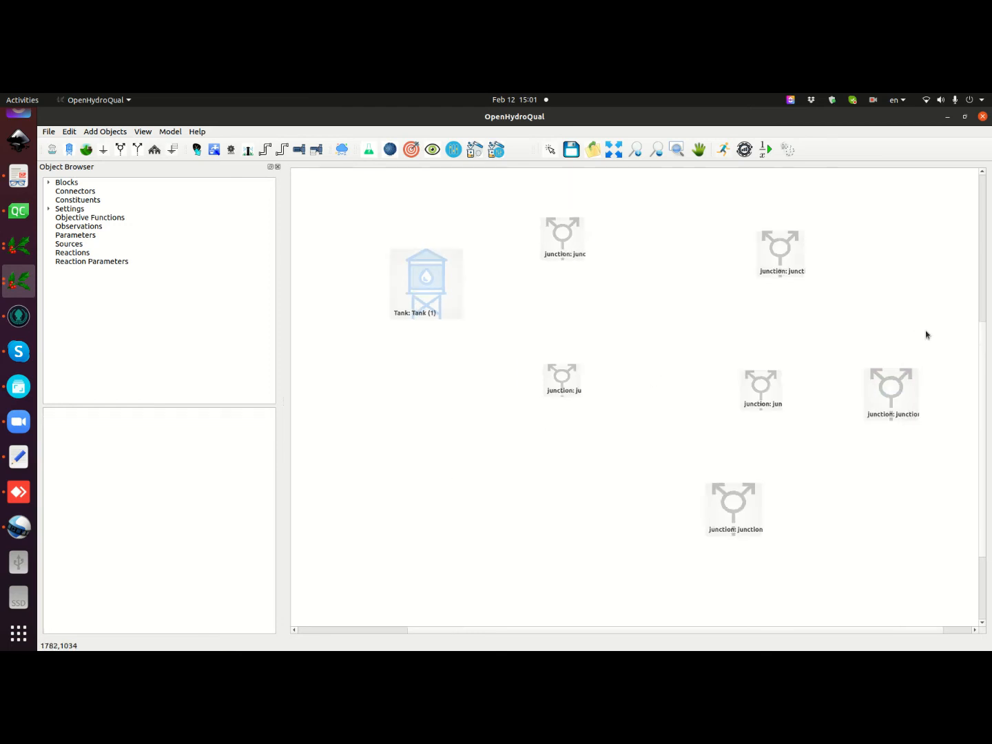
{"action": "scroll", "coordinate": [983, 345], "scroll_direction": "up", "scroll_amount": 1}
{"action": "scroll", "coordinate": [984, 346], "scroll_direction": "up", "scroll_amount": 3}
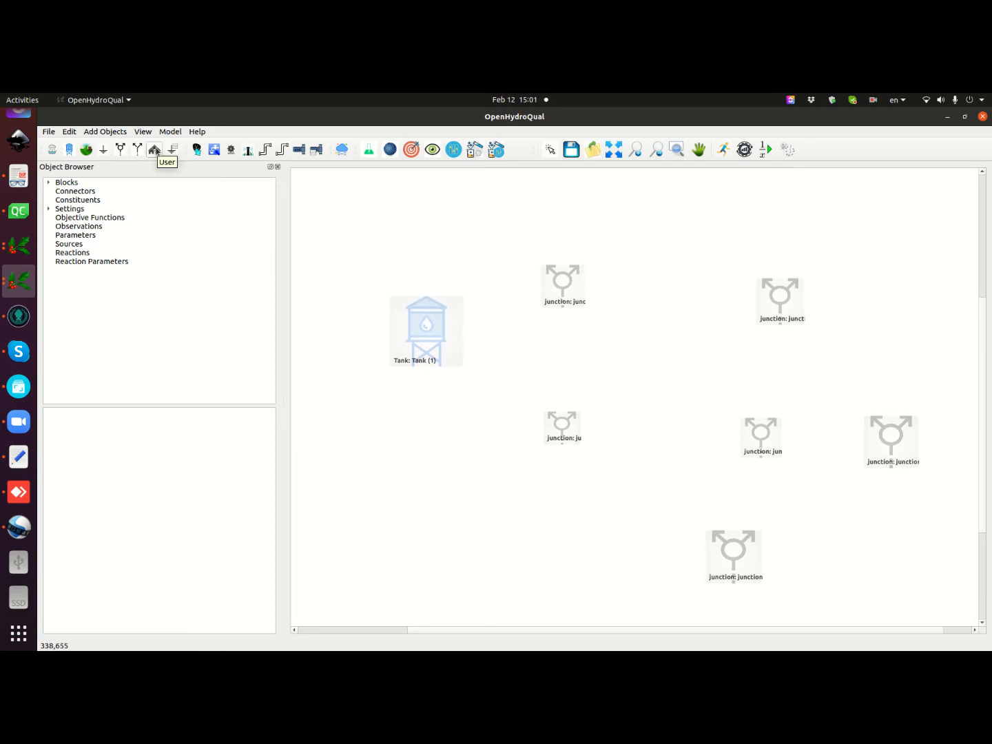
{"action": "left_click", "coordinate": [156, 151]}
{"action": "left_click_drag", "start_coordinate": [587, 378], "coordinate": [627, 222]}
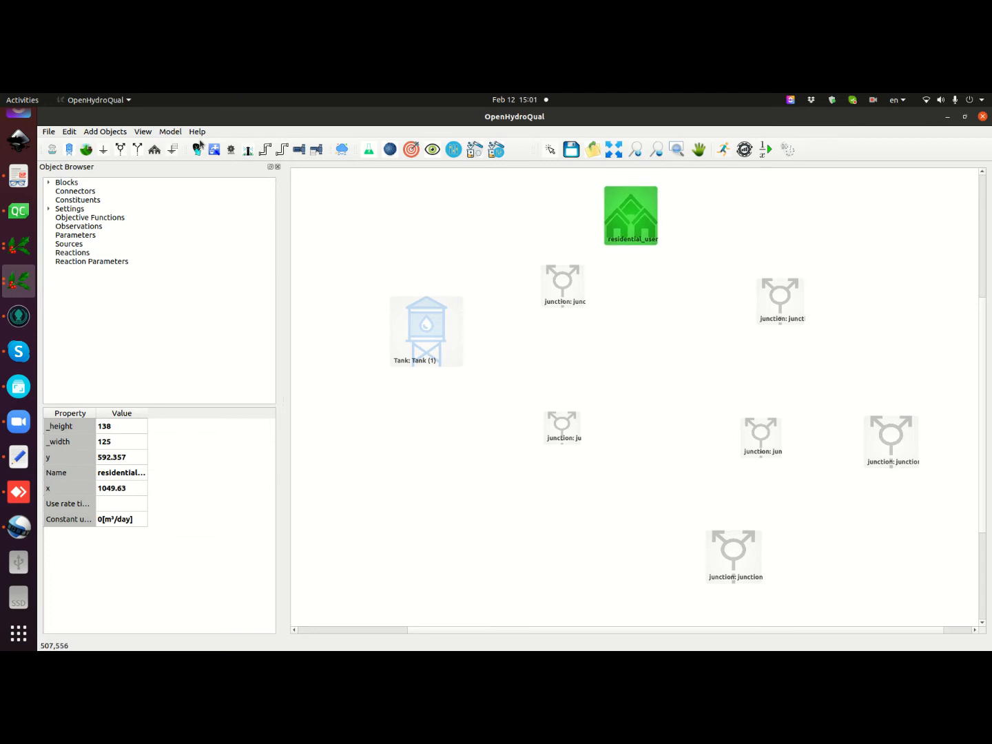
{"action": "left_click", "coordinate": [154, 150]}
{"action": "left_click_drag", "start_coordinate": [583, 361], "coordinate": [527, 493]}
- Add a third user just above junction (3) and shrink it to about 140 wide by 128 high
{"action": "left_click", "coordinate": [154, 149]}
{"action": "left_click_drag", "start_coordinate": [604, 370], "coordinate": [819, 237]}
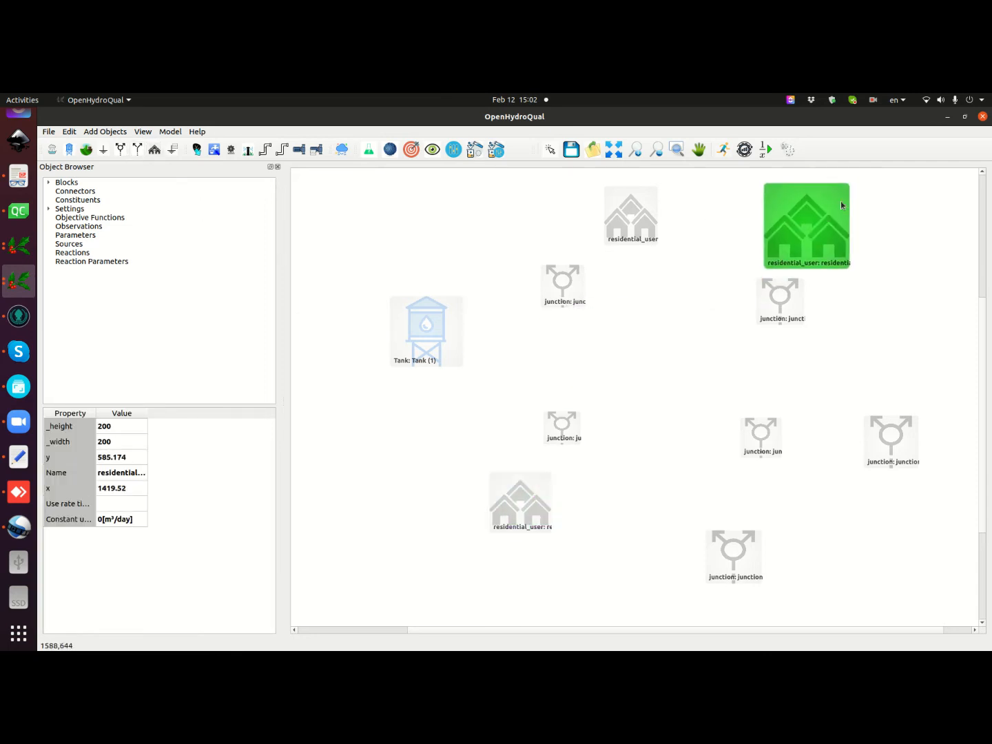
{"action": "left_click_drag", "start_coordinate": [848, 184], "coordinate": [824, 214]}
{"action": "left_click", "coordinate": [809, 237]}
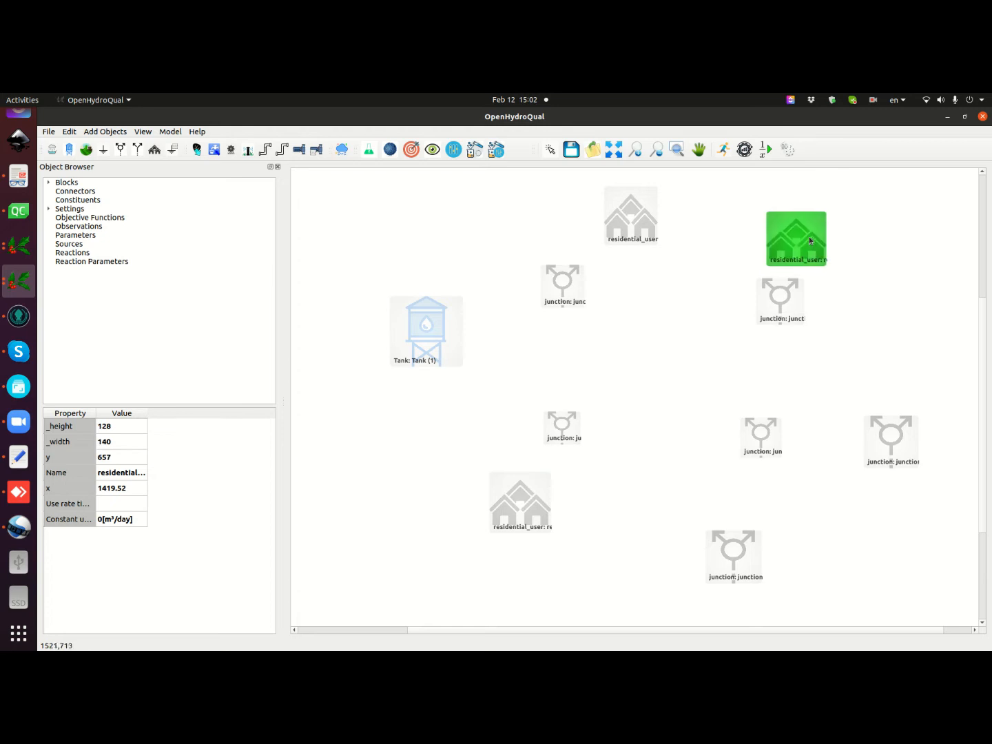
- Add a small user just left of junction (4) and another, about 125 by 125, to the right of junction (5)
{"action": "left_click", "coordinate": [154, 150]}
{"action": "left_click_drag", "start_coordinate": [564, 351], "coordinate": [708, 450]}
{"action": "left_click", "coordinate": [697, 451]}
{"action": "left_click", "coordinate": [154, 150]}
{"action": "left_click_drag", "start_coordinate": [593, 382], "coordinate": [829, 572]}
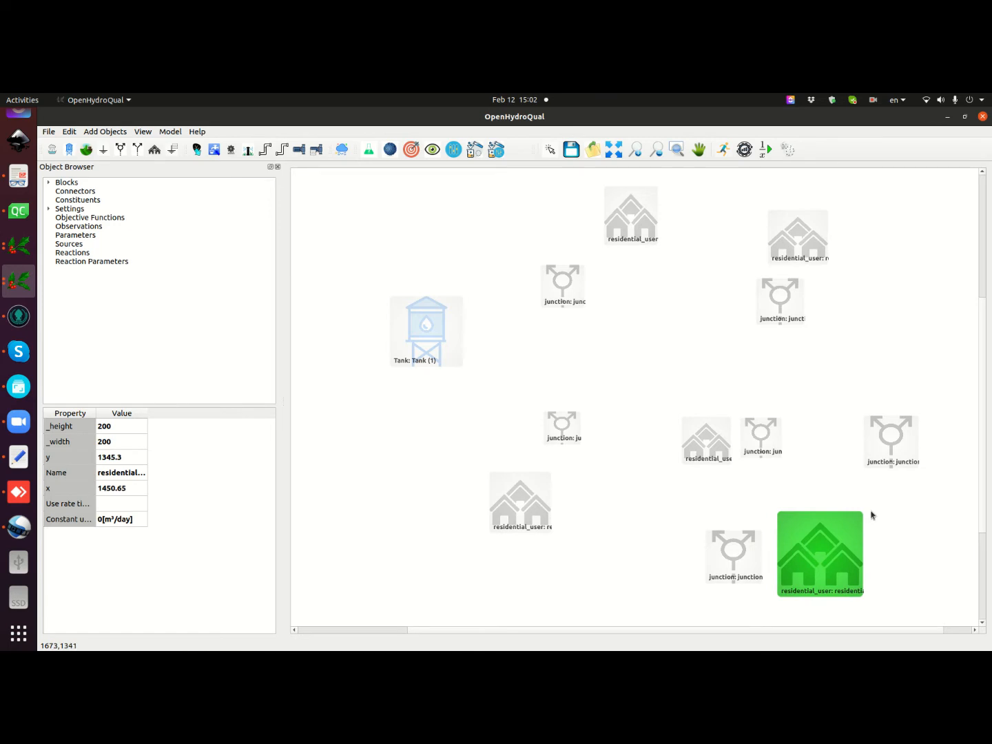
{"action": "left_click_drag", "start_coordinate": [863, 516], "coordinate": [815, 567]}
{"action": "left_click", "coordinate": [813, 563]}
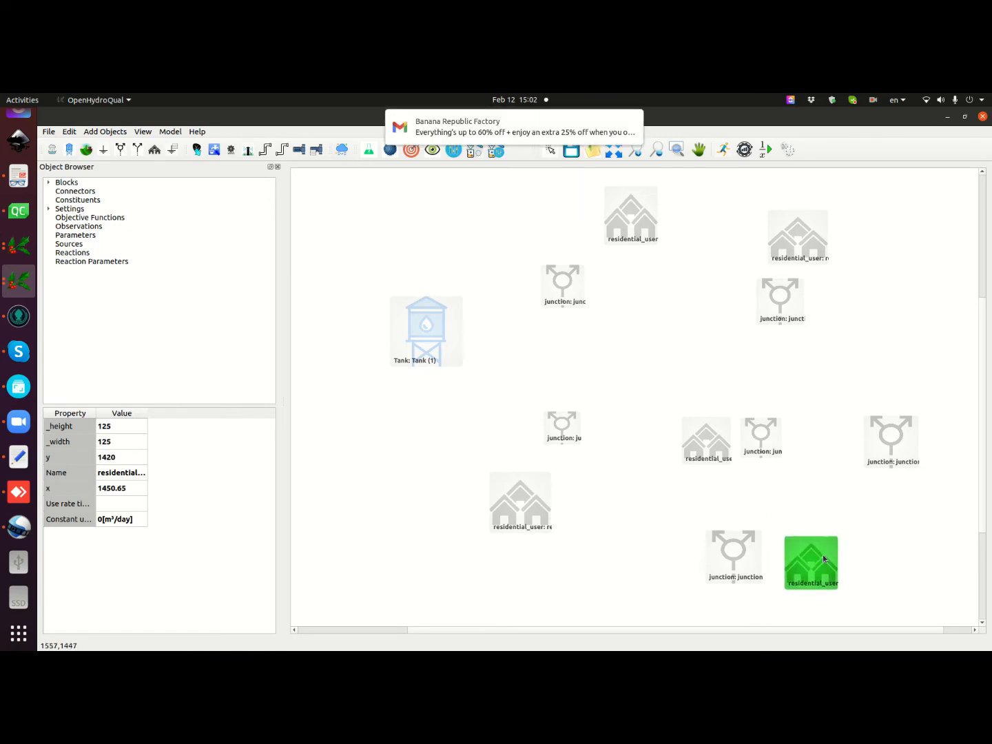
{"action": "left_click", "coordinate": [632, 120]}
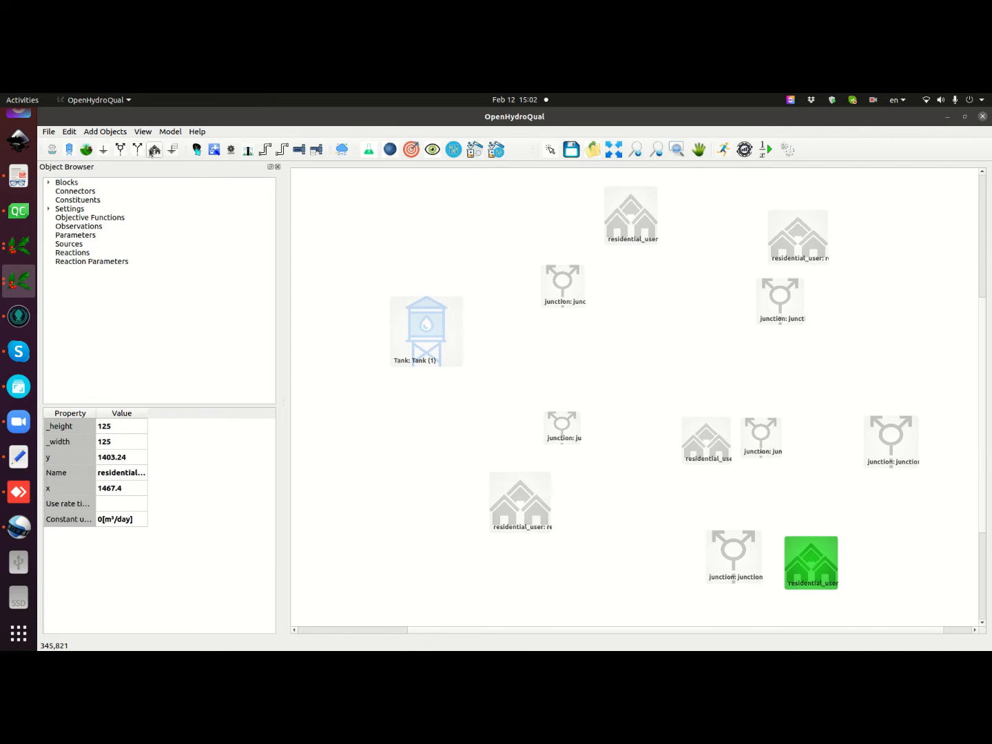
- Add a sixth user above junction (6), shrunk to about 120 wide by 116 high
{"action": "left_click", "coordinate": [154, 151]}
{"action": "left_click_drag", "start_coordinate": [580, 376], "coordinate": [933, 363]}
{"action": "left_click", "coordinate": [922, 367]}
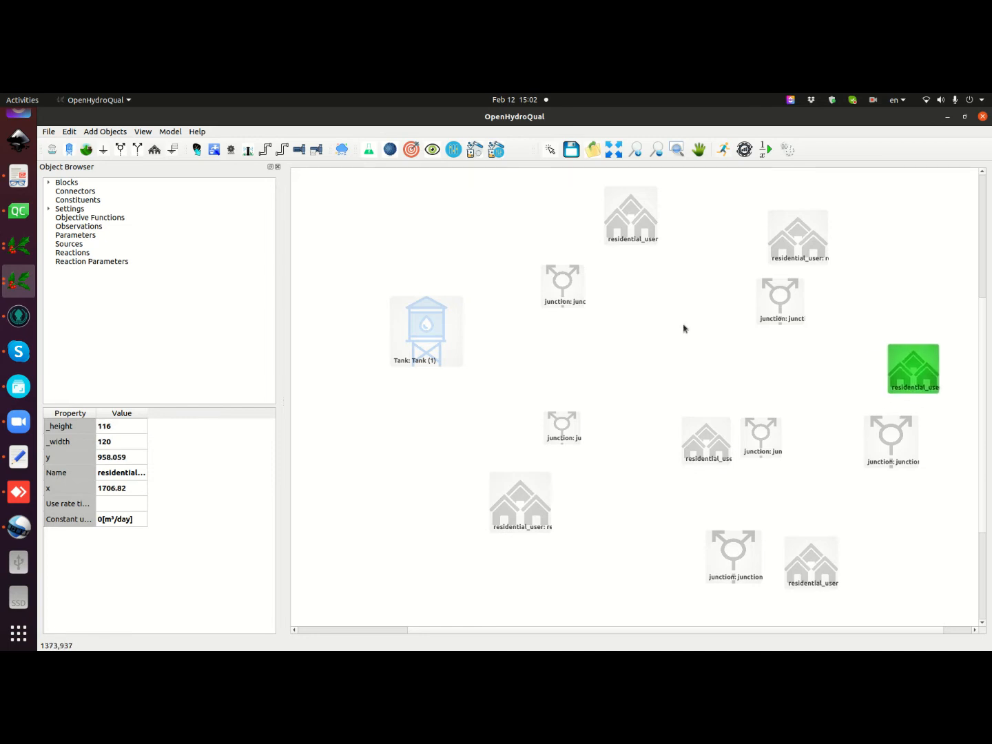
- Widen the property names column and set the constant use rate of the user above junction (1) to 1000 m³/day
{"action": "left_click", "coordinate": [610, 213]}
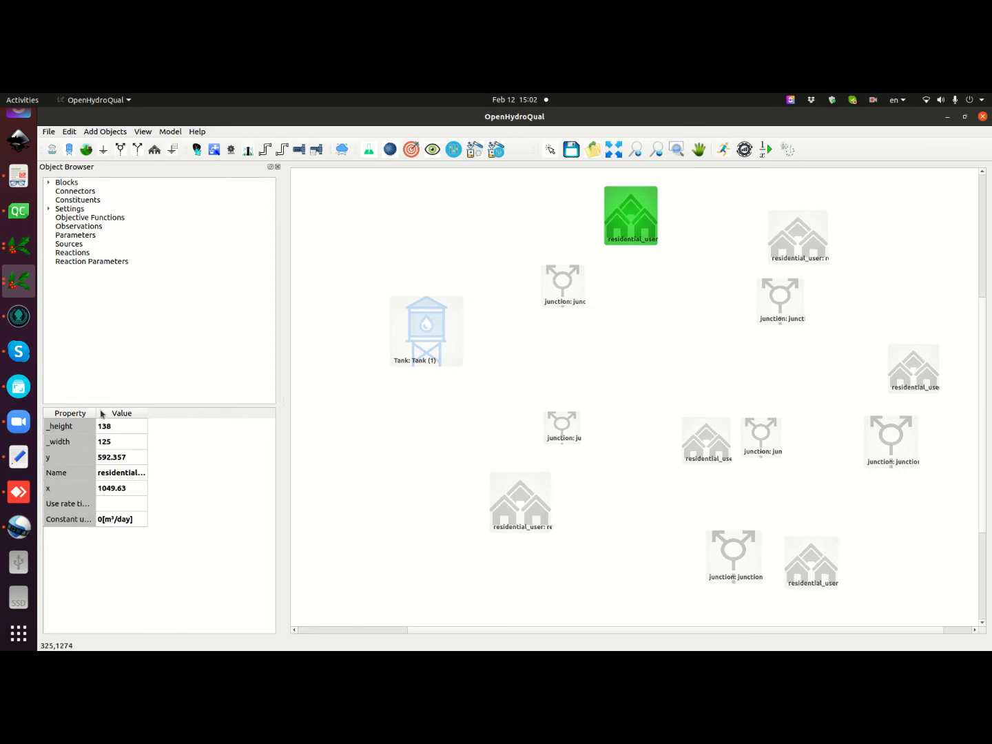
{"action": "left_click_drag", "start_coordinate": [96, 412], "coordinate": [144, 412]}
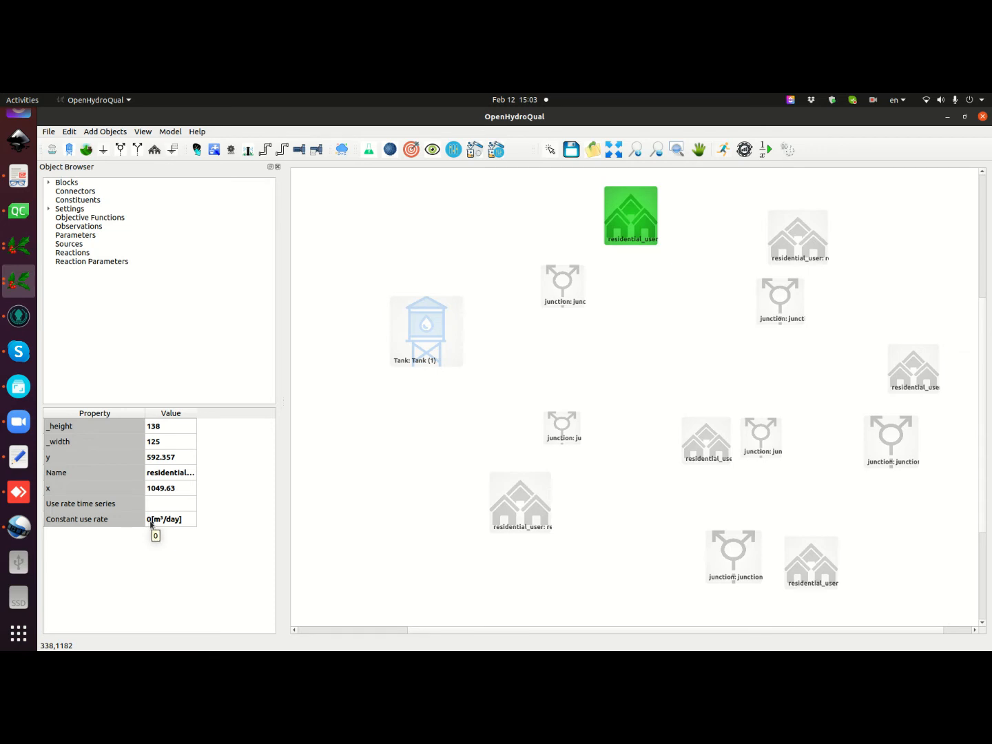
{"action": "double_click", "coordinate": [151, 524]}
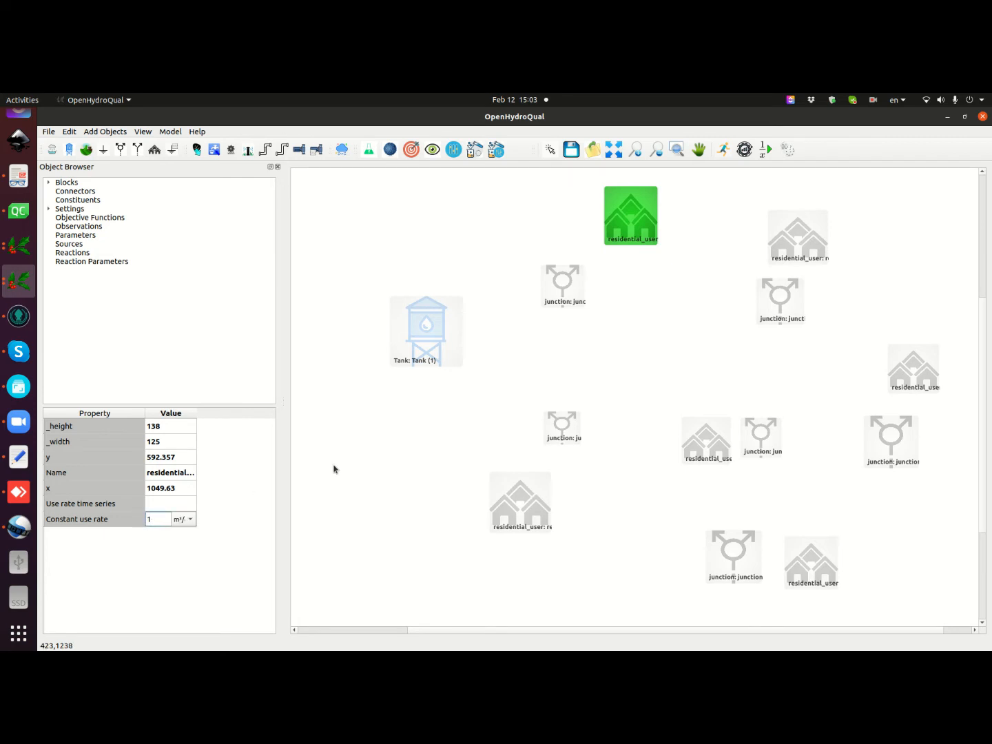
{"action": "key", "text": "Return"}
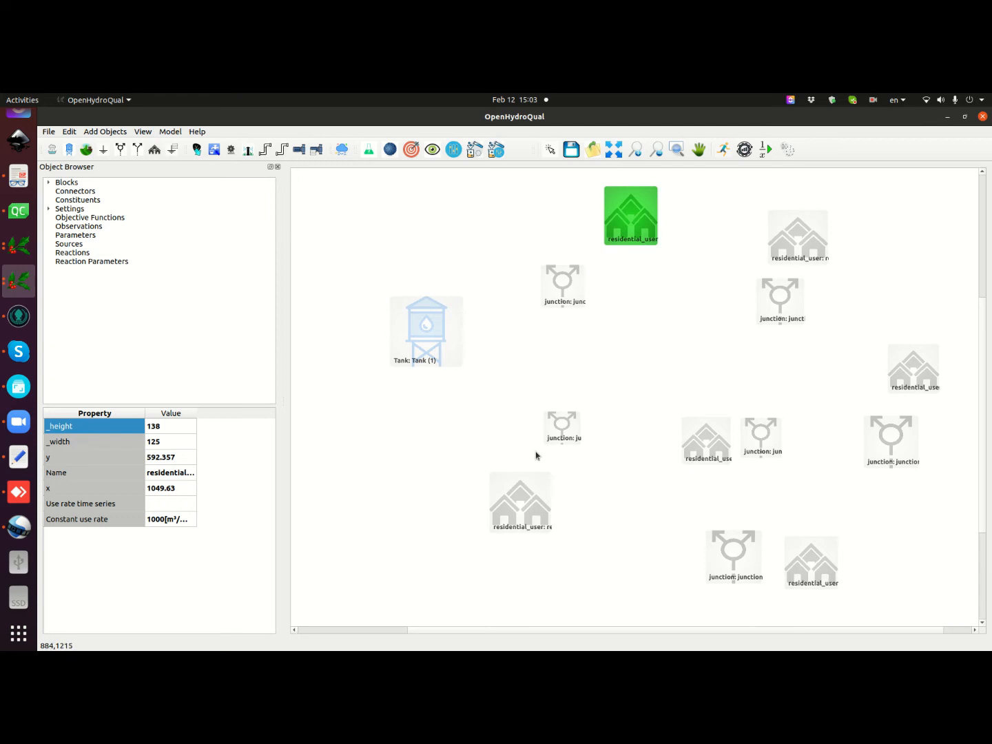
- Set the constant use rate of the user below junction (2) to 1000 m³/day
{"action": "left_click", "coordinate": [526, 501]}
{"action": "double_click", "coordinate": [153, 520]}
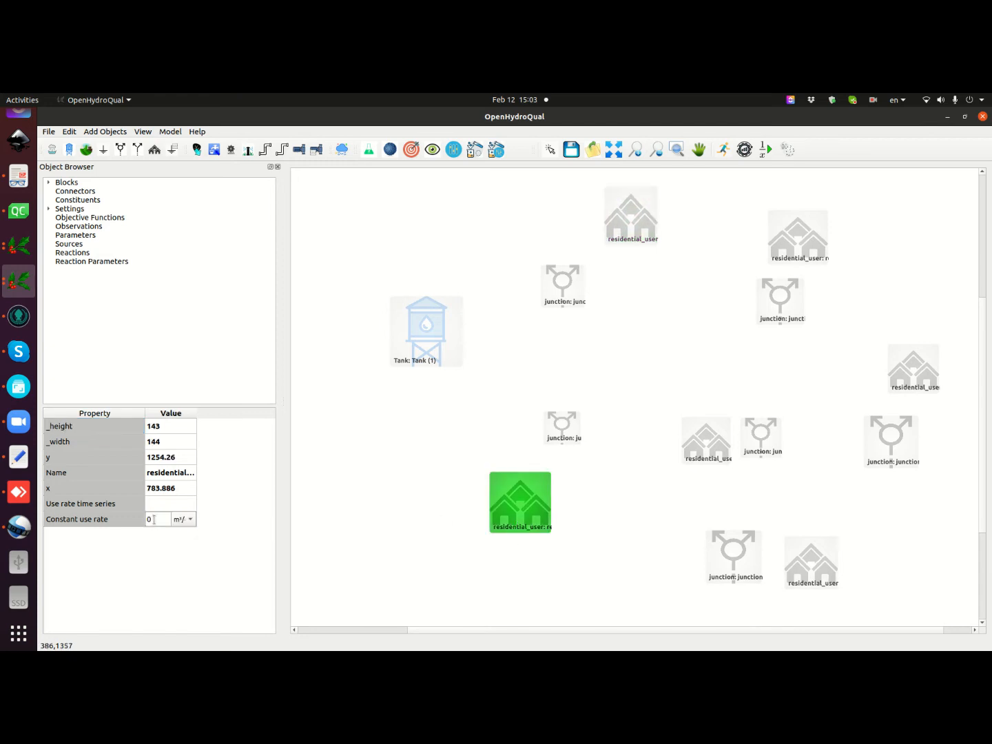
{"action": "type", "text": "1000"}
{"action": "key", "text": "Return"}
- Set the constant use rate to 1000 m³/day for the user above junction (3) and the user beside junction (4)
{"action": "left_click", "coordinate": [814, 243]}
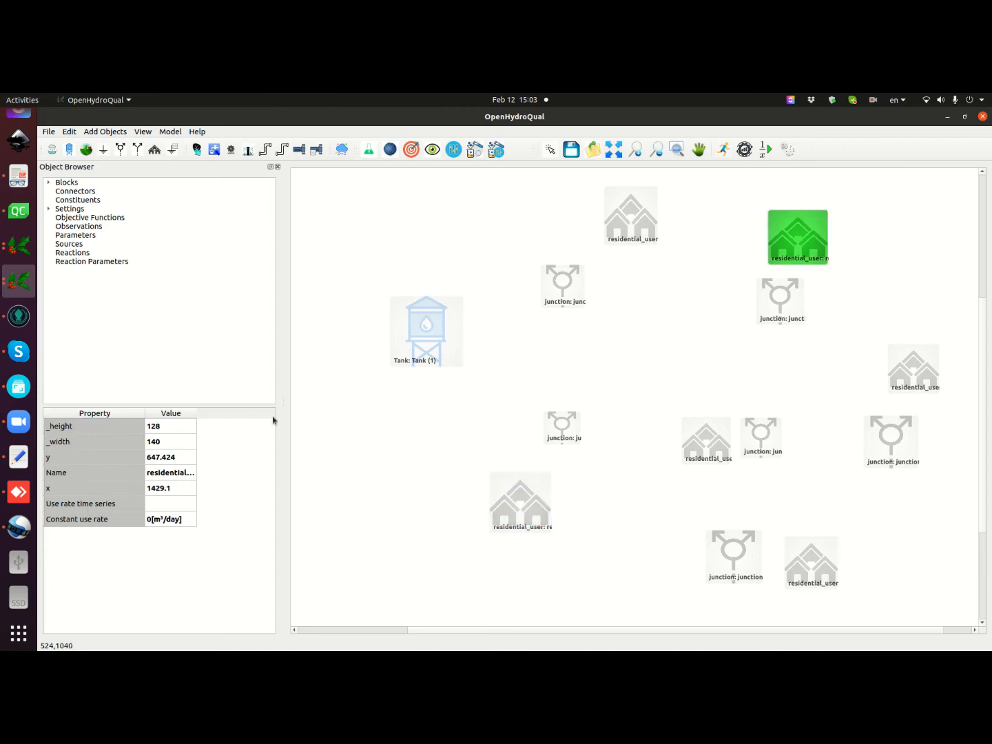
{"action": "double_click", "coordinate": [152, 523]}
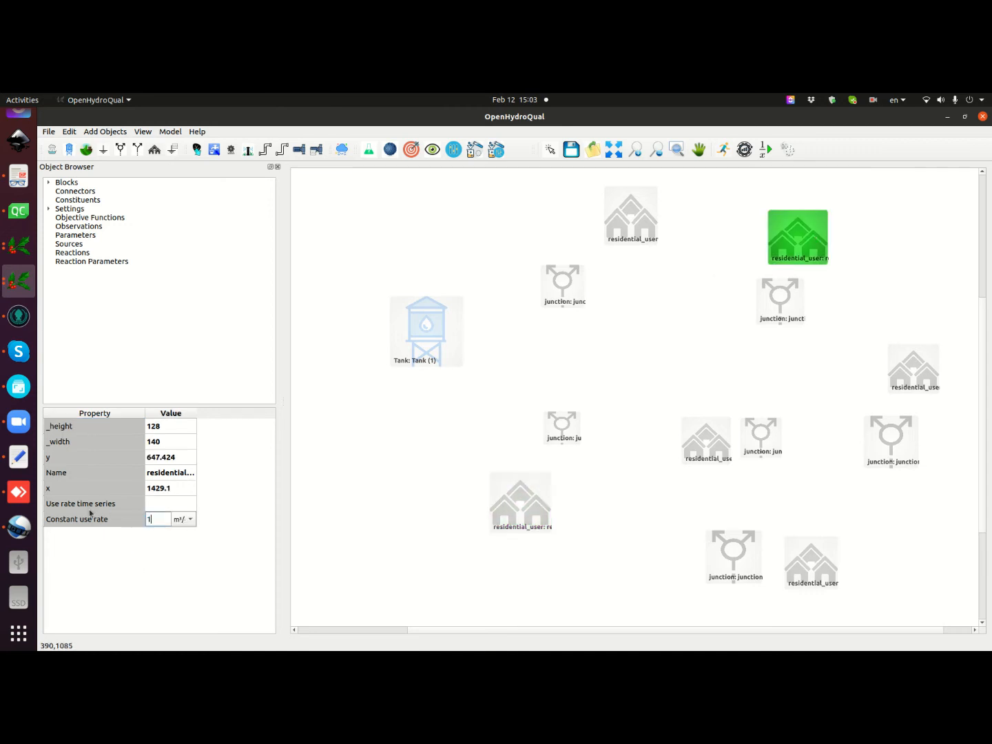
{"action": "key", "text": "Return"}
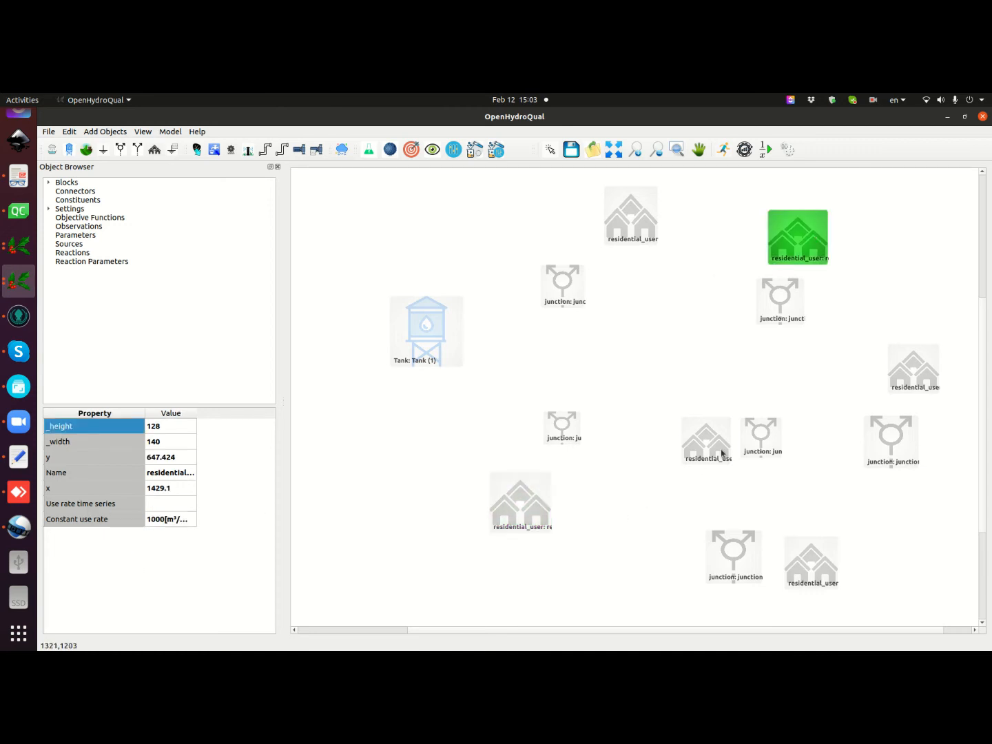
{"action": "left_click", "coordinate": [702, 461]}
{"action": "double_click", "coordinate": [152, 521]}
{"action": "type", "text": "10"}
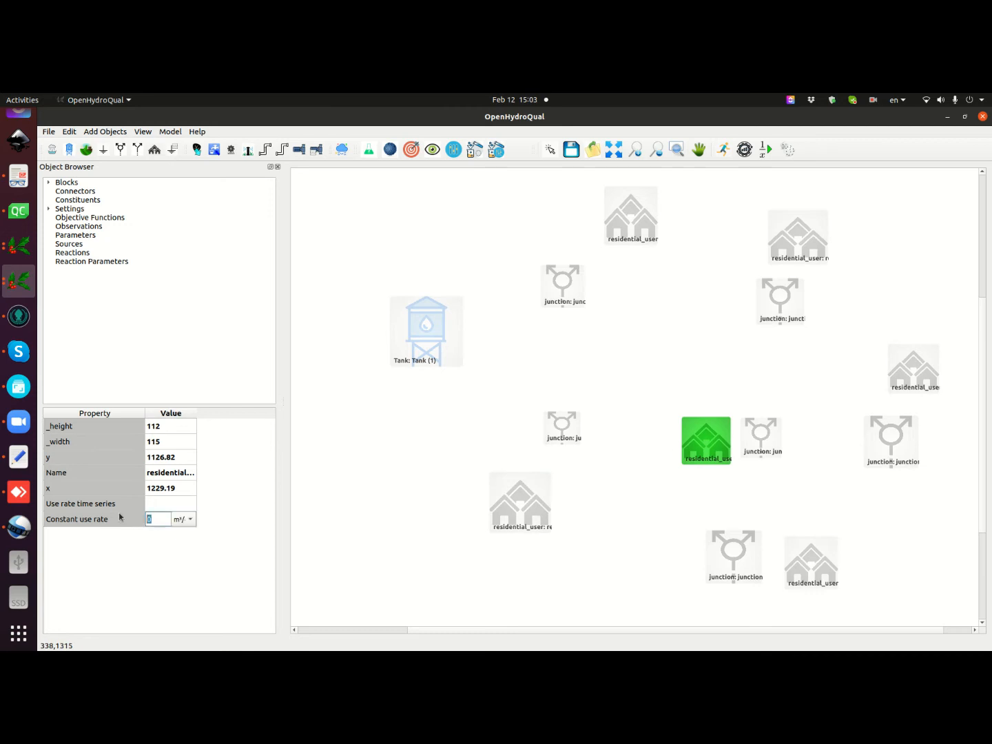
{"action": "type", "text": "00"}
{"action": "key", "text": "Return"}
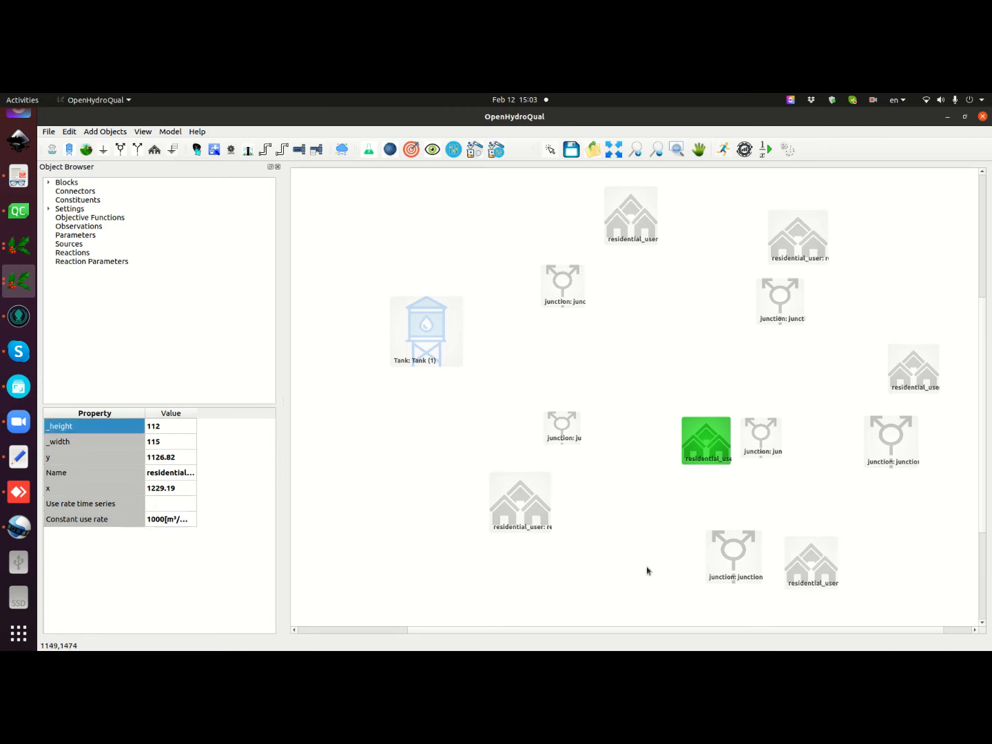
- Set the constant use rate to 1000 m³/day for the user beside junction (5) and the user above junction (6)
{"action": "left_click", "coordinate": [796, 553]}
{"action": "double_click", "coordinate": [164, 522]}
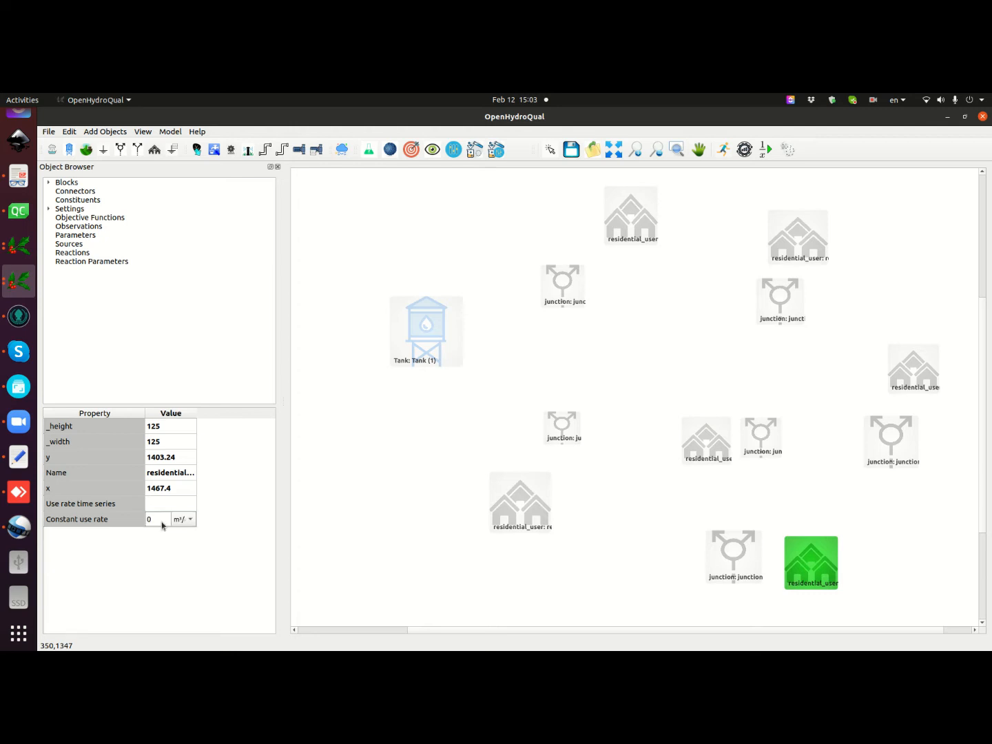
{"action": "type", "text": "1000"}
{"action": "key", "text": "Return"}
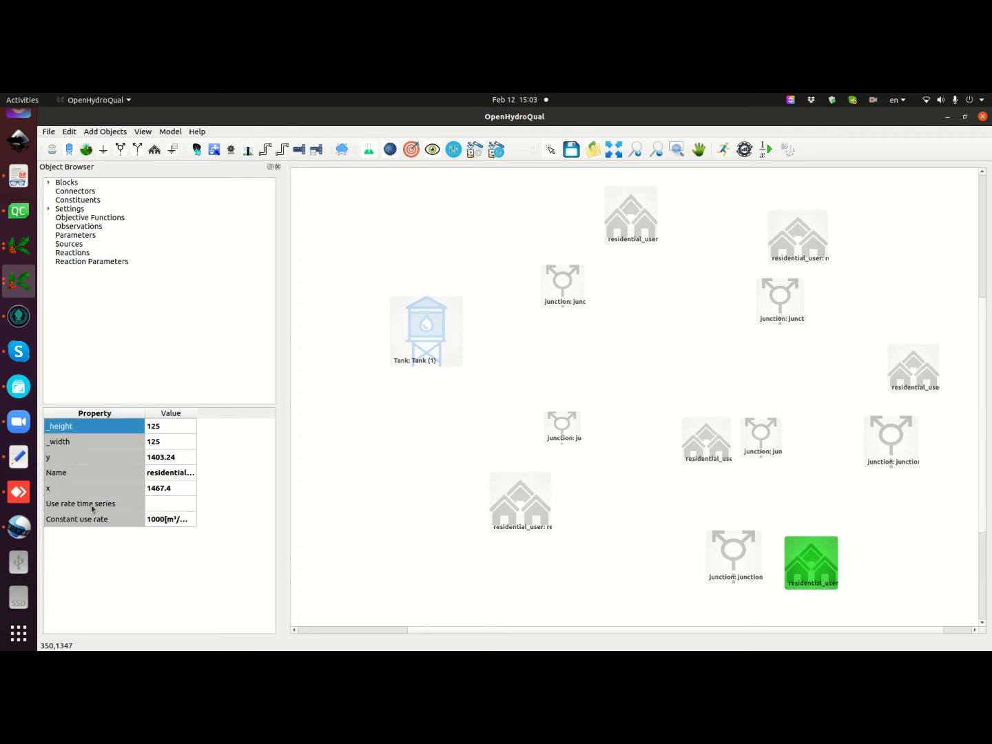
{"action": "left_click", "coordinate": [907, 367]}
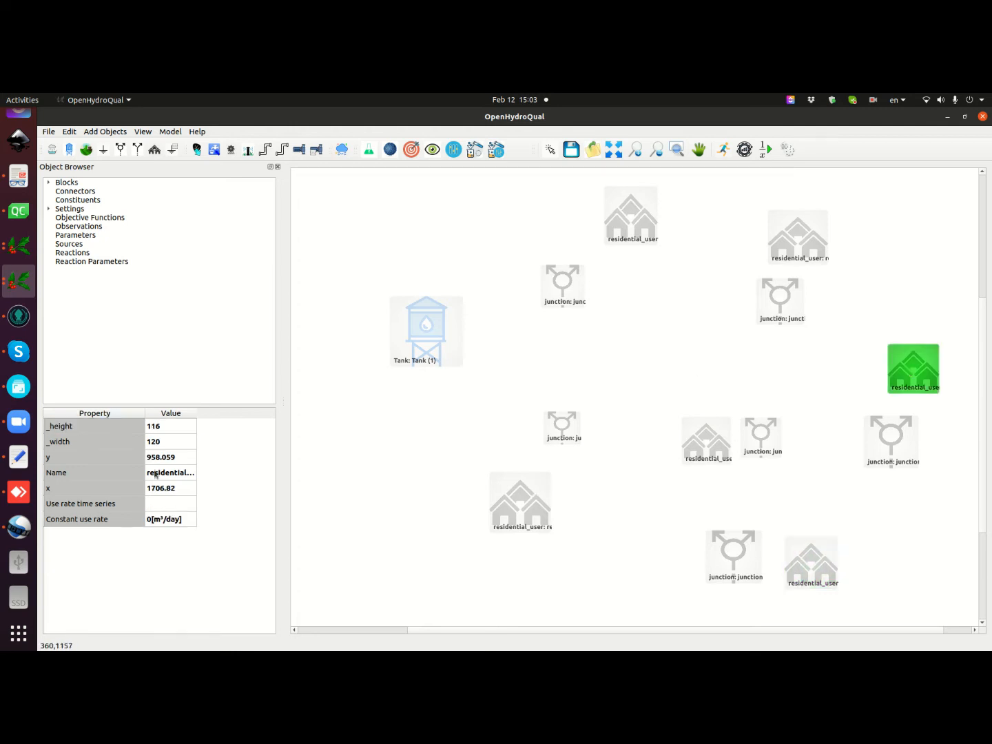
{"action": "double_click", "coordinate": [147, 522]}
{"action": "type", "text": "1000"}
{"action": "key", "text": "Return"}
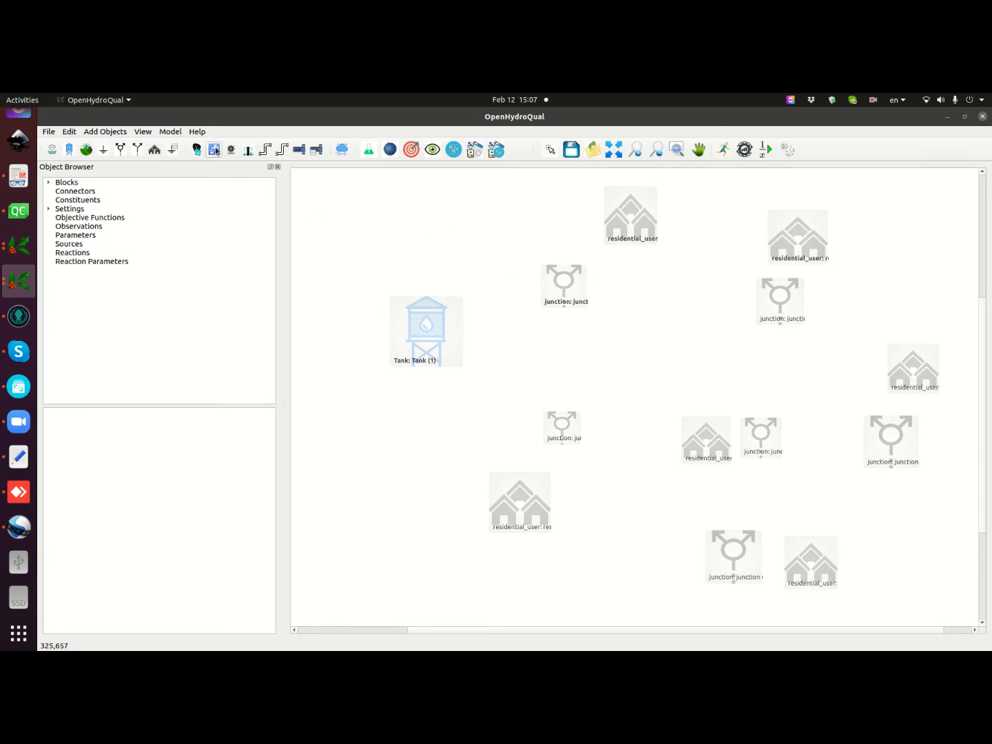
{"action": "left_click", "coordinate": [366, 251]}
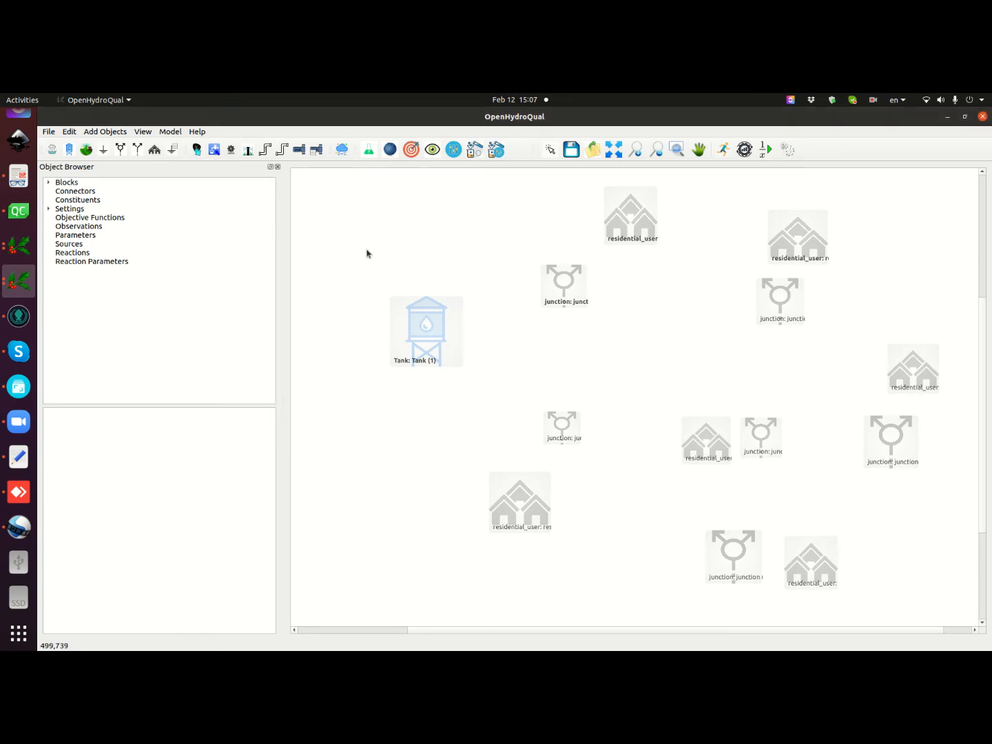
{"action": "left_click", "coordinate": [214, 152]}
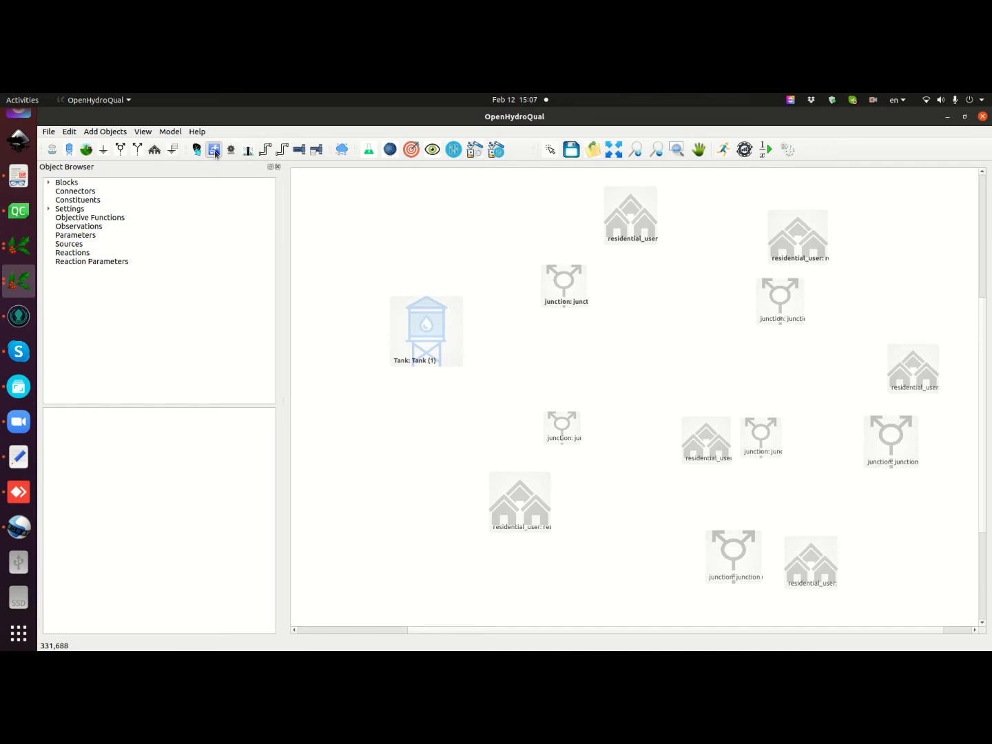
{"action": "left_click", "coordinate": [584, 272]}
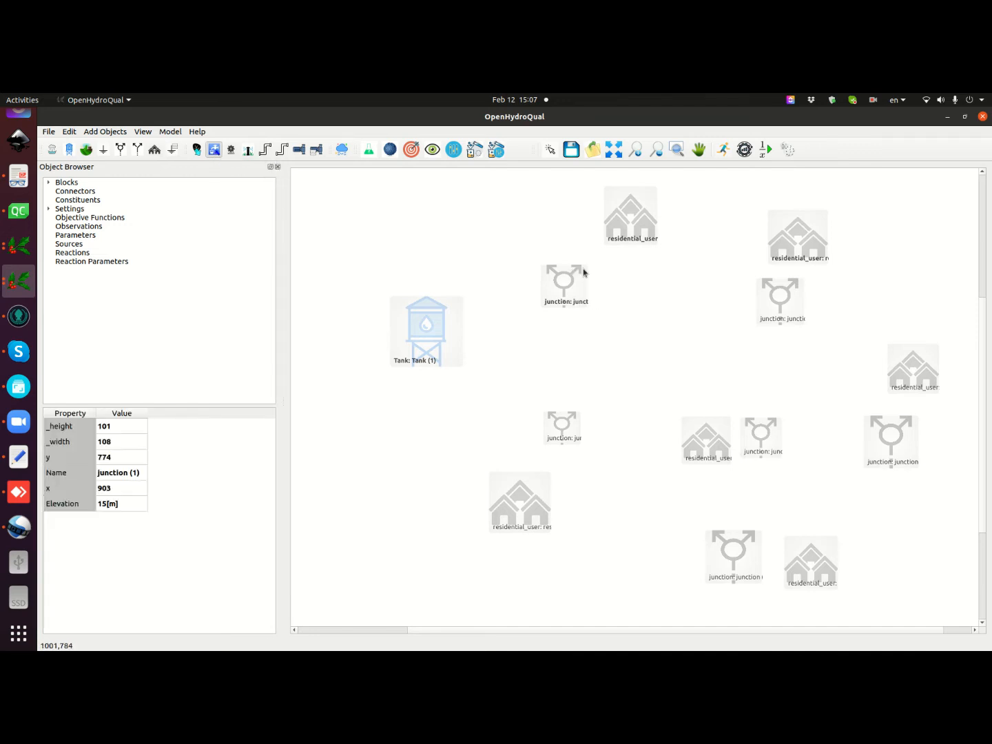
{"action": "left_click_drag", "start_coordinate": [585, 268], "coordinate": [594, 257]}
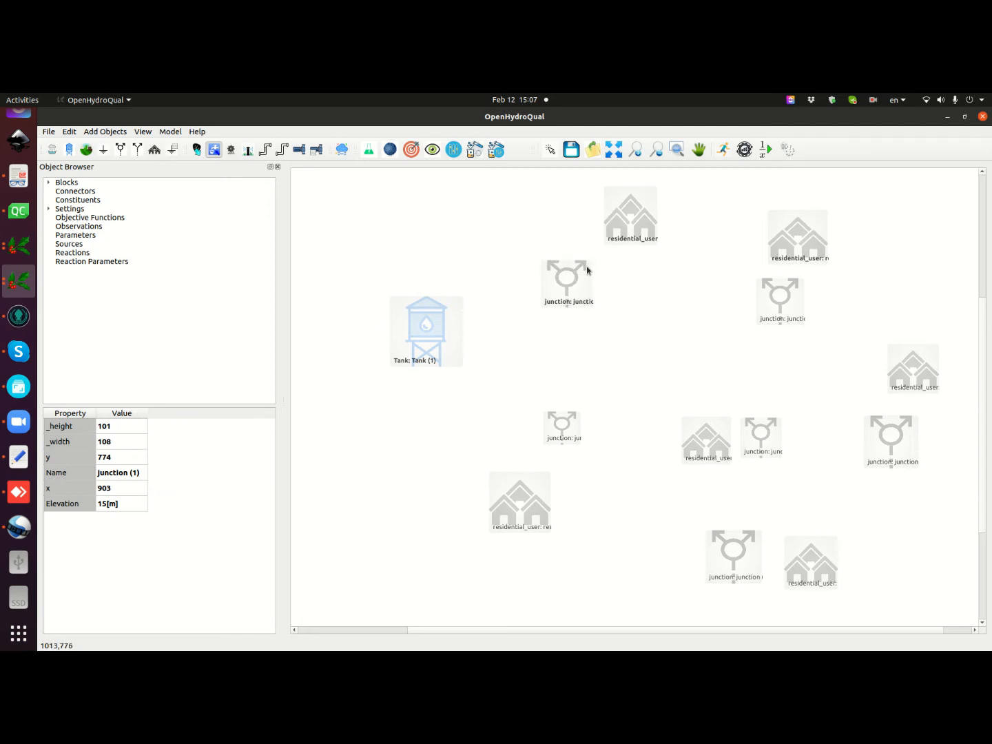
{"action": "left_click", "coordinate": [598, 275]}
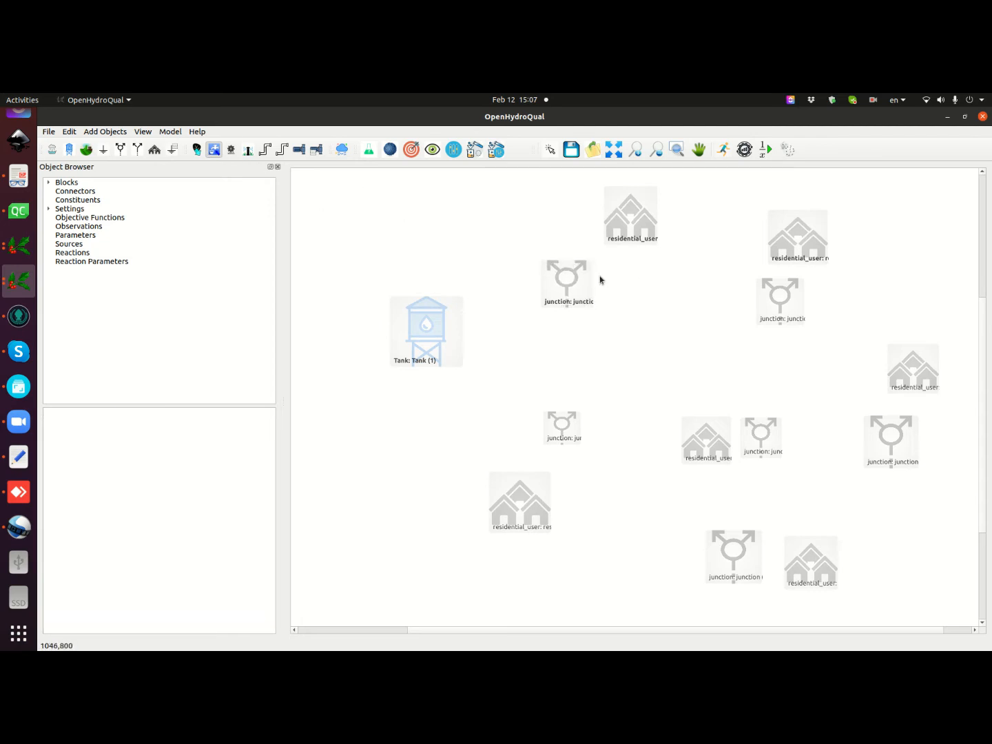
{"action": "left_click", "coordinate": [590, 268]}
{"action": "left_click_drag", "start_coordinate": [586, 266], "coordinate": [585, 266]}
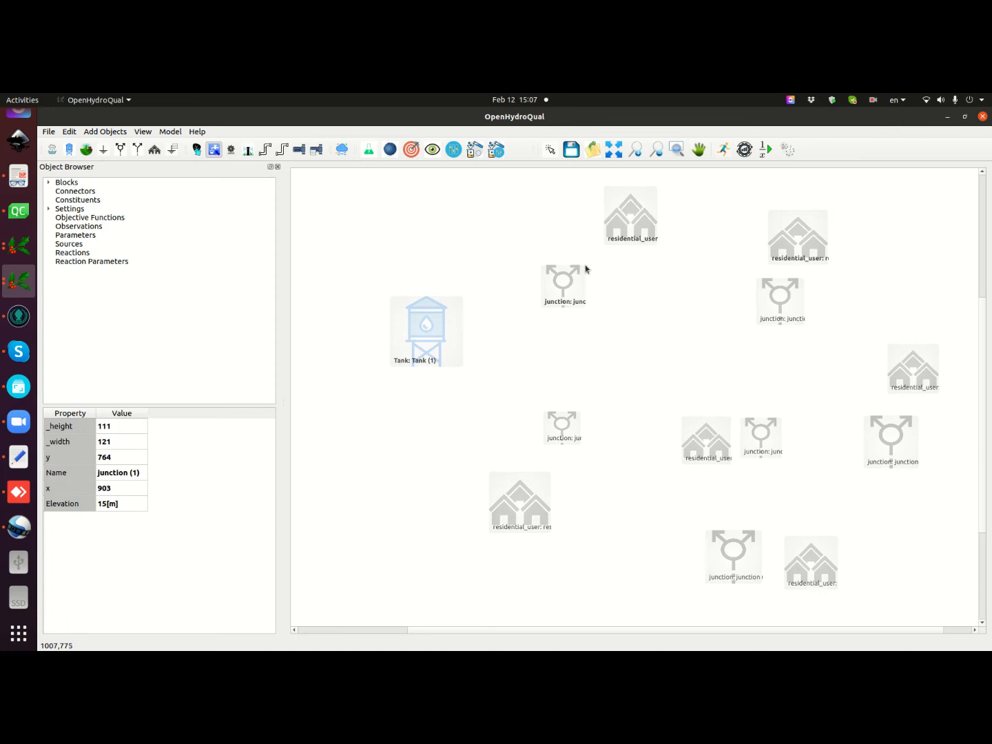
- Draw user connectors from junction (1) and junction (3) to the residential users above them
{"action": "left_click", "coordinate": [219, 152]}
{"action": "left_click_drag", "start_coordinate": [584, 278], "coordinate": [625, 241]}
{"action": "left_click", "coordinate": [215, 154]}
{"action": "mouse_move", "coordinate": [798, 286]}
{"action": "left_mouse_down"}
{"action": "mouse_move", "coordinate": [820, 264]}
{"action": "mouse_move", "coordinate": [804, 269]}
{"action": "left_mouse_up"}
- Shift junction (2) slightly down and to the right, and draw a user connector from it to the residential user below
{"action": "left_click", "coordinate": [214, 150]}
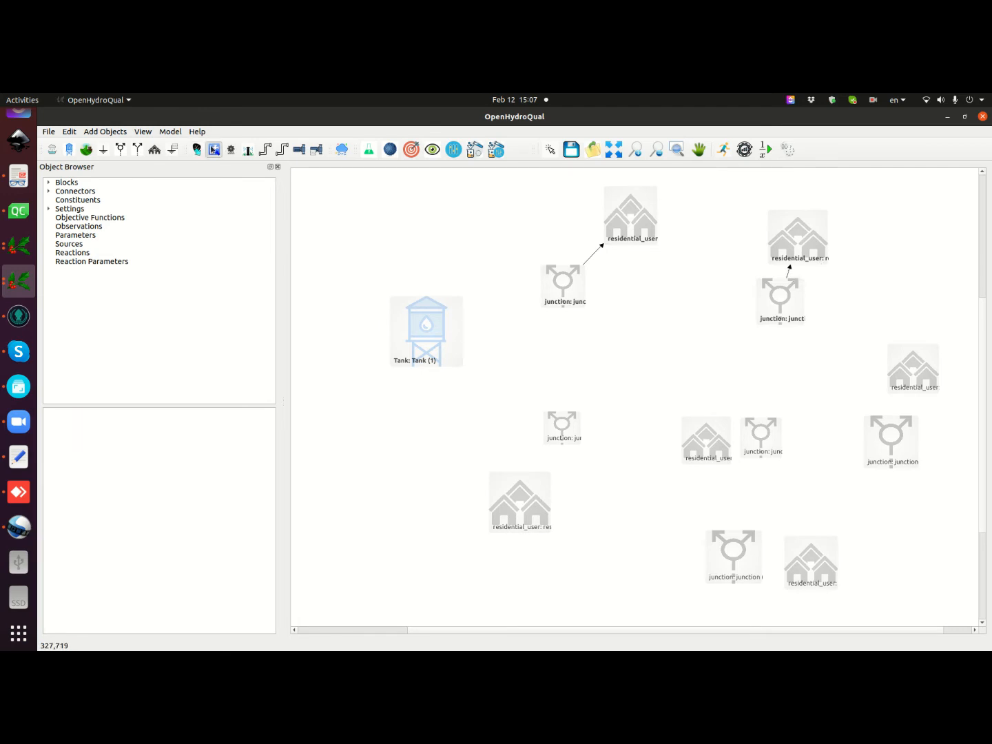
{"action": "left_click_drag", "start_coordinate": [531, 477], "coordinate": [564, 436]}
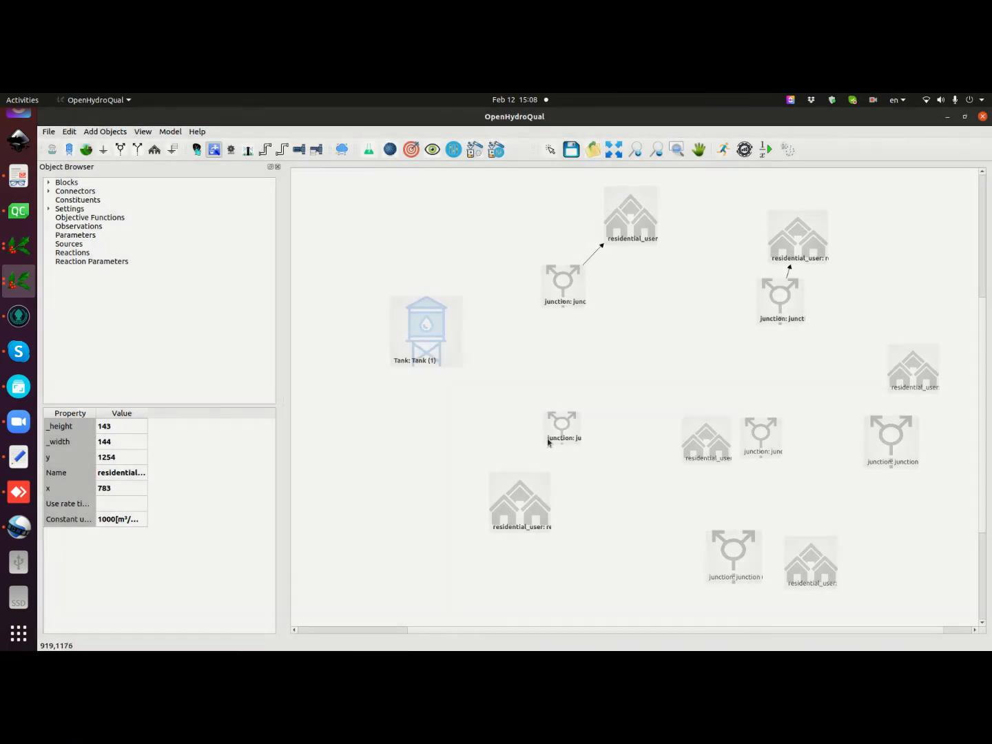
{"action": "left_click", "coordinate": [606, 402]}
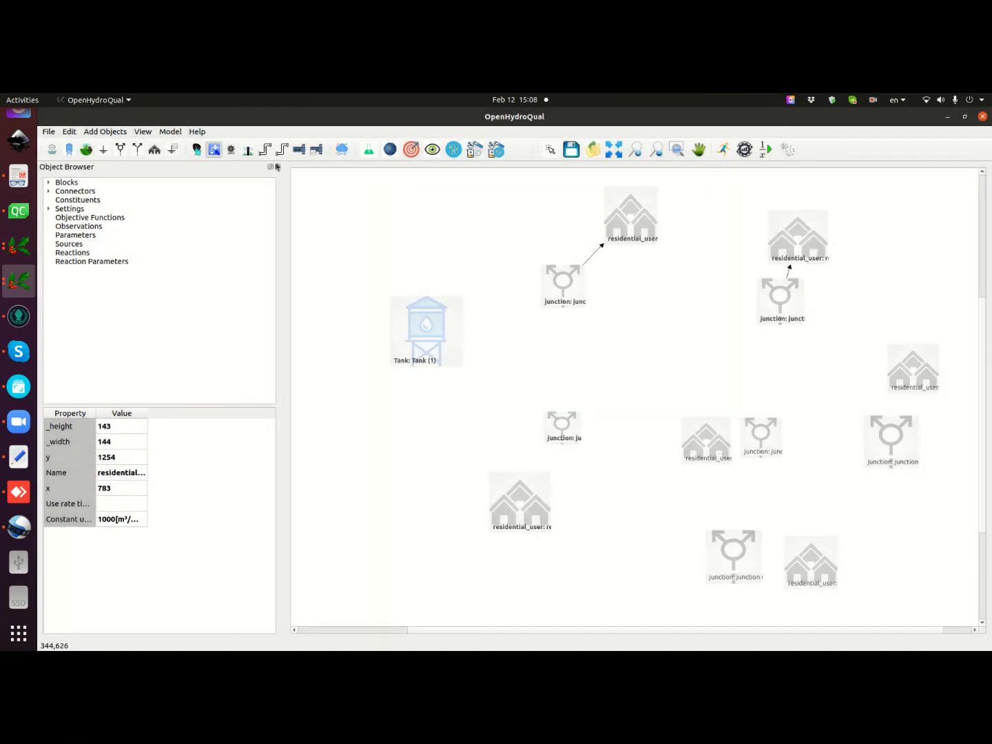
{"action": "left_click", "coordinate": [553, 442]}
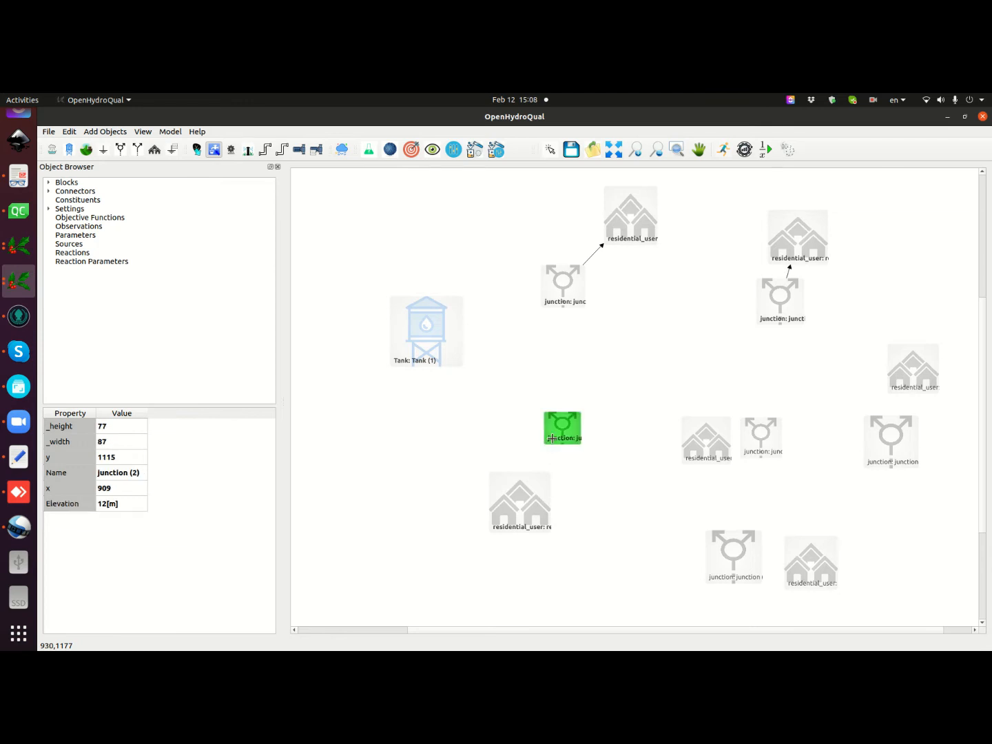
{"action": "mouse_move", "coordinate": [549, 441]}
{"action": "left_mouse_down"}
{"action": "mouse_move", "coordinate": [542, 466]}
{"action": "mouse_move", "coordinate": [557, 445]}
{"action": "left_mouse_up"}
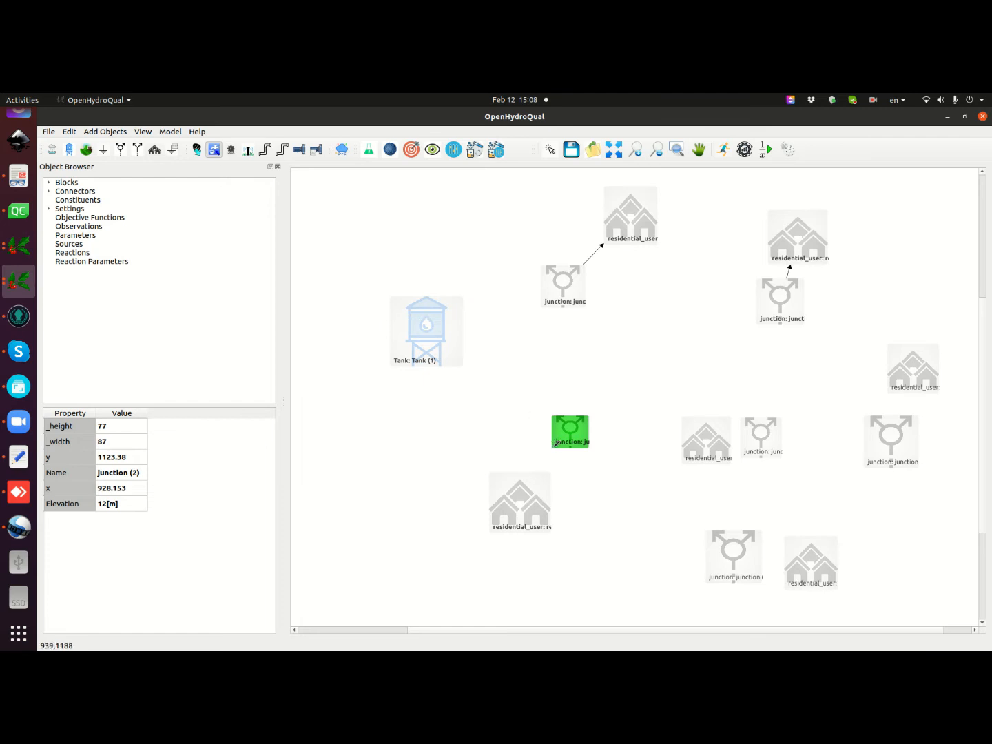
{"action": "left_click_drag", "start_coordinate": [555, 439], "coordinate": [535, 485]}
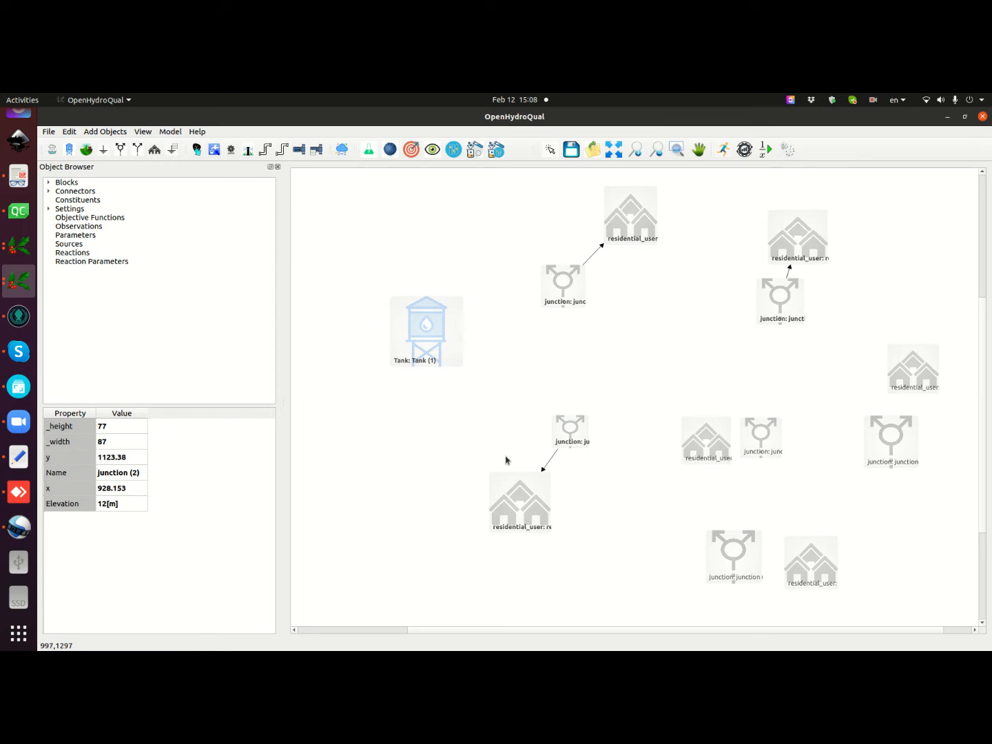
- Draw user connectors from junctions (4), (5) and (6) to their adjacent residential users
{"action": "left_click", "coordinate": [214, 153]}
{"action": "left_click_drag", "start_coordinate": [744, 439], "coordinate": [723, 441]}
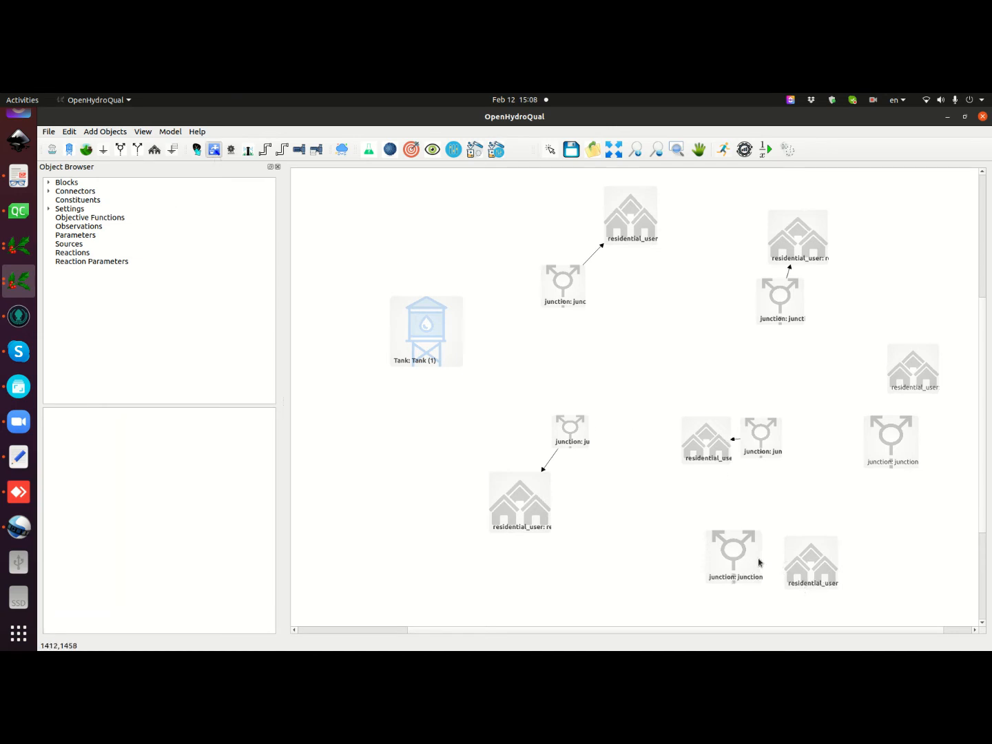
{"action": "left_click_drag", "start_coordinate": [757, 562], "coordinate": [822, 561]}
{"action": "left_click", "coordinate": [904, 418]}
{"action": "left_click_drag", "start_coordinate": [904, 419], "coordinate": [915, 393]}
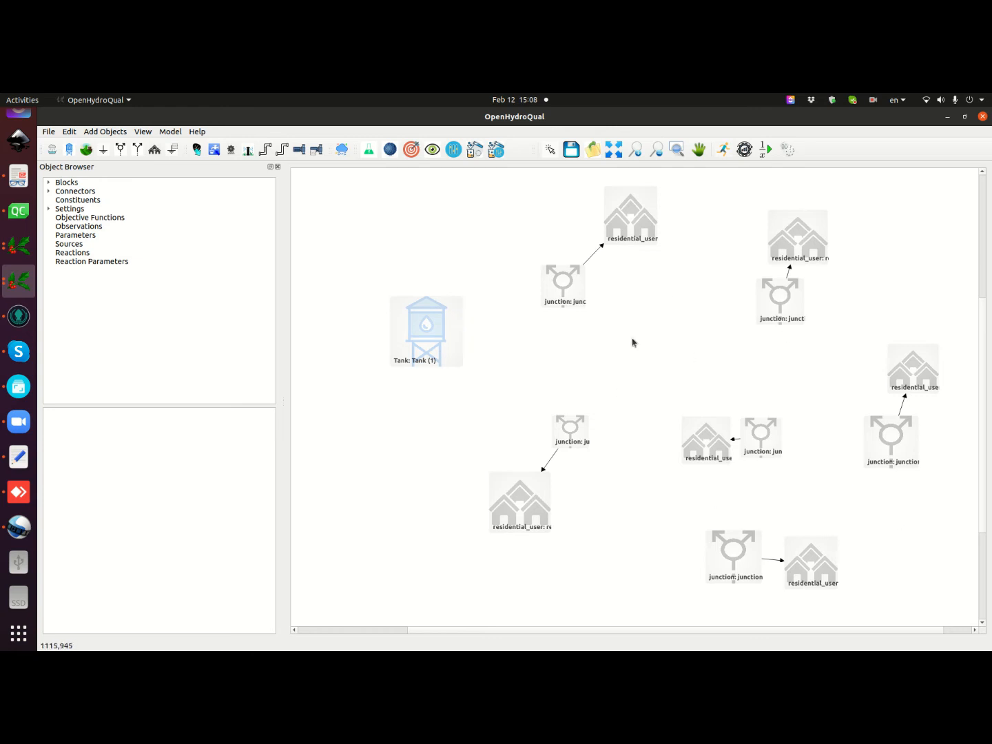
- Draw two-way Hazen-Williams pipes from the tank to junction (1) and junction (2)
{"action": "left_click", "coordinate": [282, 151]}
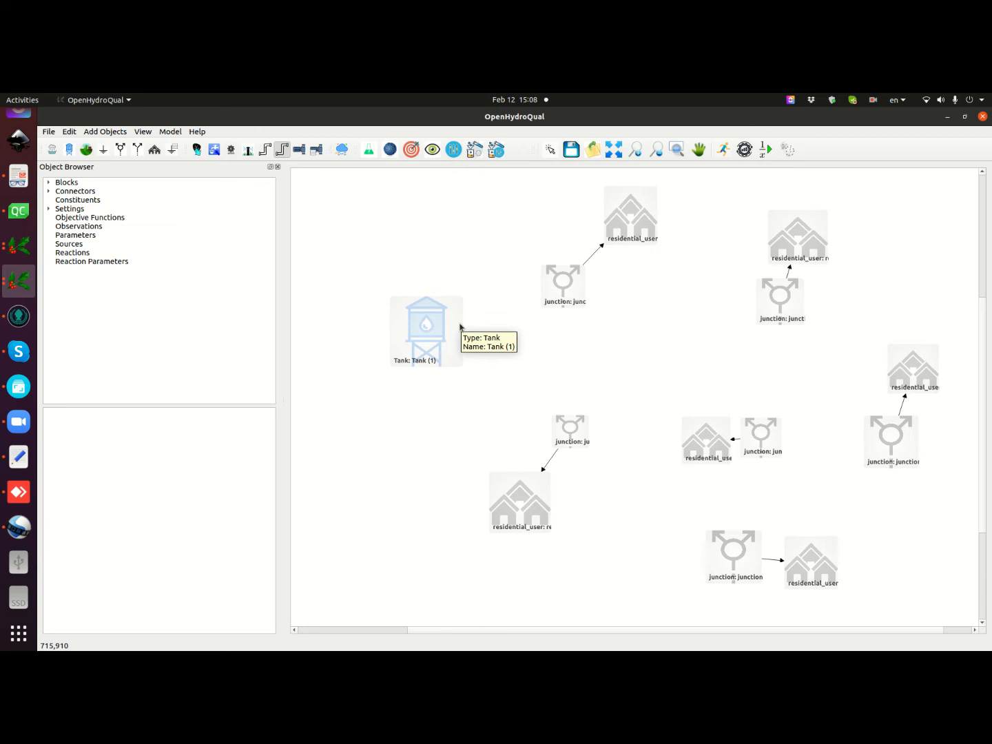
{"action": "left_click_drag", "start_coordinate": [461, 326], "coordinate": [550, 297]}
{"action": "left_click", "coordinate": [282, 149]}
{"action": "left_click_drag", "start_coordinate": [458, 348], "coordinate": [520, 488]}
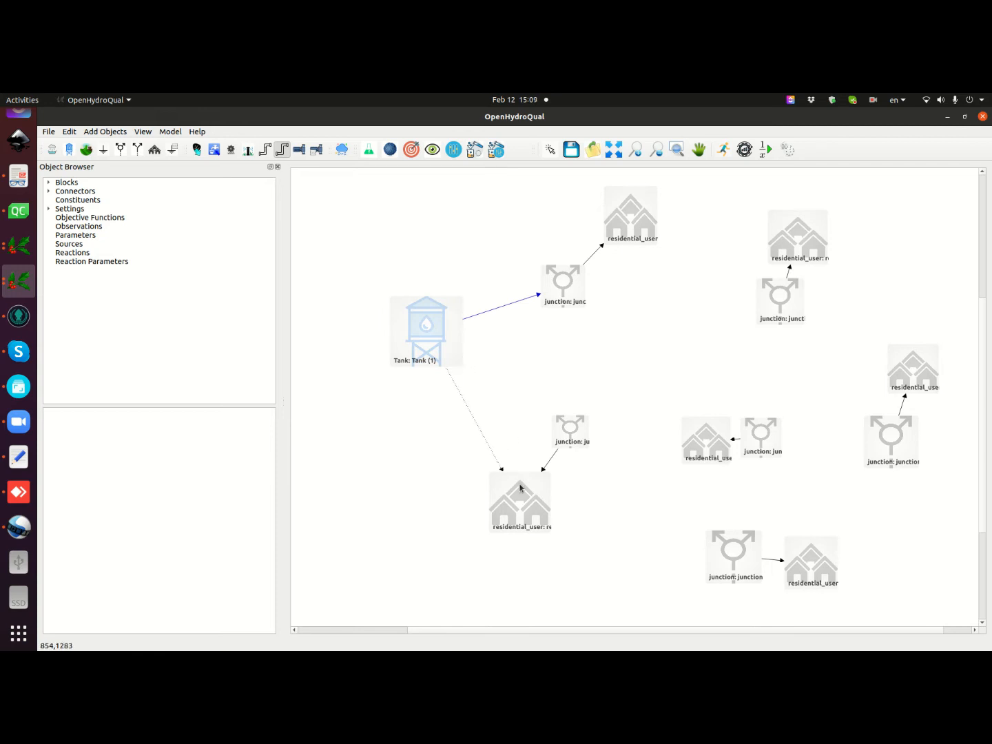
{"action": "left_click_drag", "start_coordinate": [520, 488], "coordinate": [560, 434]}
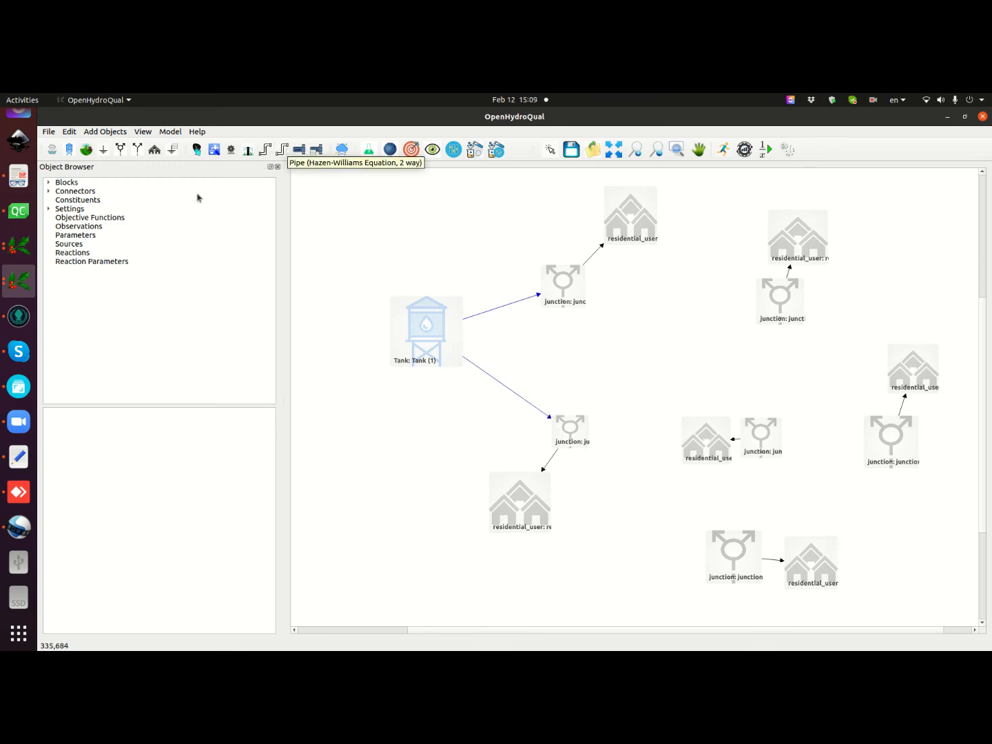
- Check the connections in the pipe network diagram and draw two-way Hazen-Williams pipes from junction (1) to junctions (3) and (4)
{"action": "left_click", "coordinate": [19, 176]}
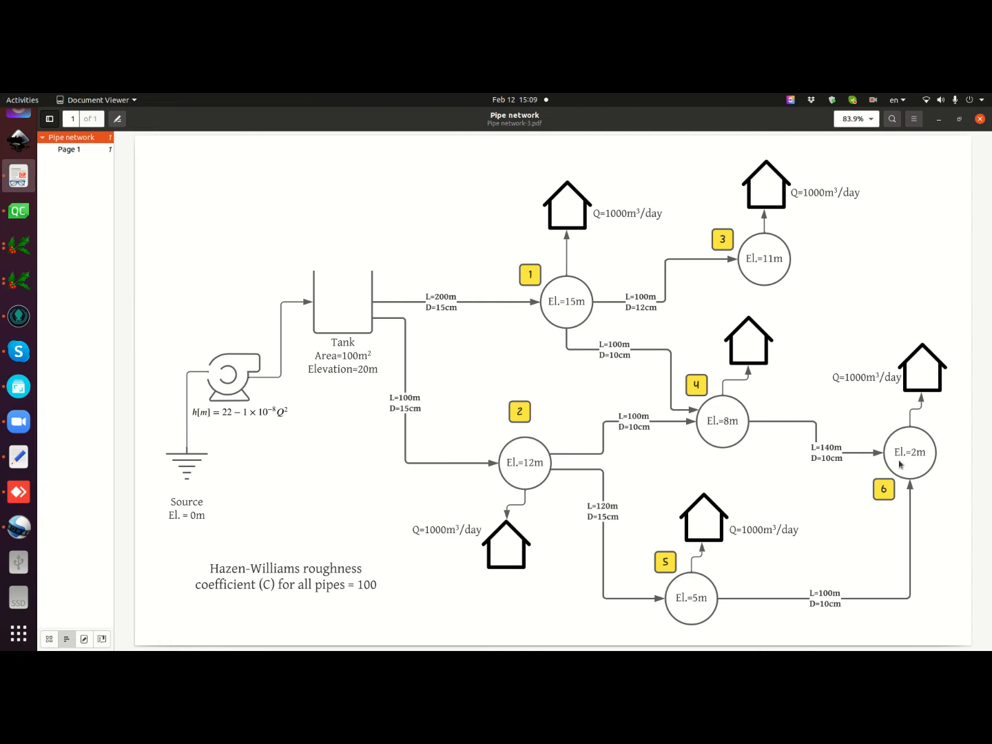
{"action": "left_click", "coordinate": [23, 295]}
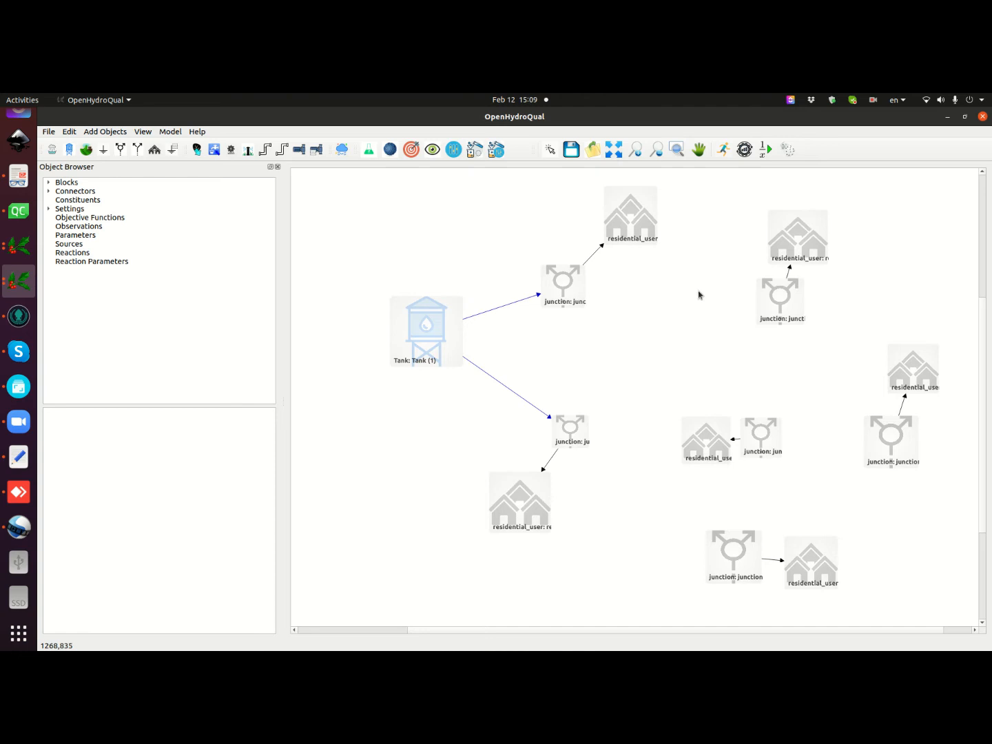
{"action": "left_click", "coordinate": [283, 153]}
{"action": "left_click_drag", "start_coordinate": [582, 283], "coordinate": [754, 321]}
{"action": "left_click_drag", "start_coordinate": [581, 294], "coordinate": [758, 422]}
- Draw a two-way Hazen-Williams pipe from junction (2) to junction (4) and move junction (4) up, clear of its user
{"action": "left_click", "coordinate": [283, 156]}
{"action": "left_click_drag", "start_coordinate": [585, 429], "coordinate": [757, 442]}
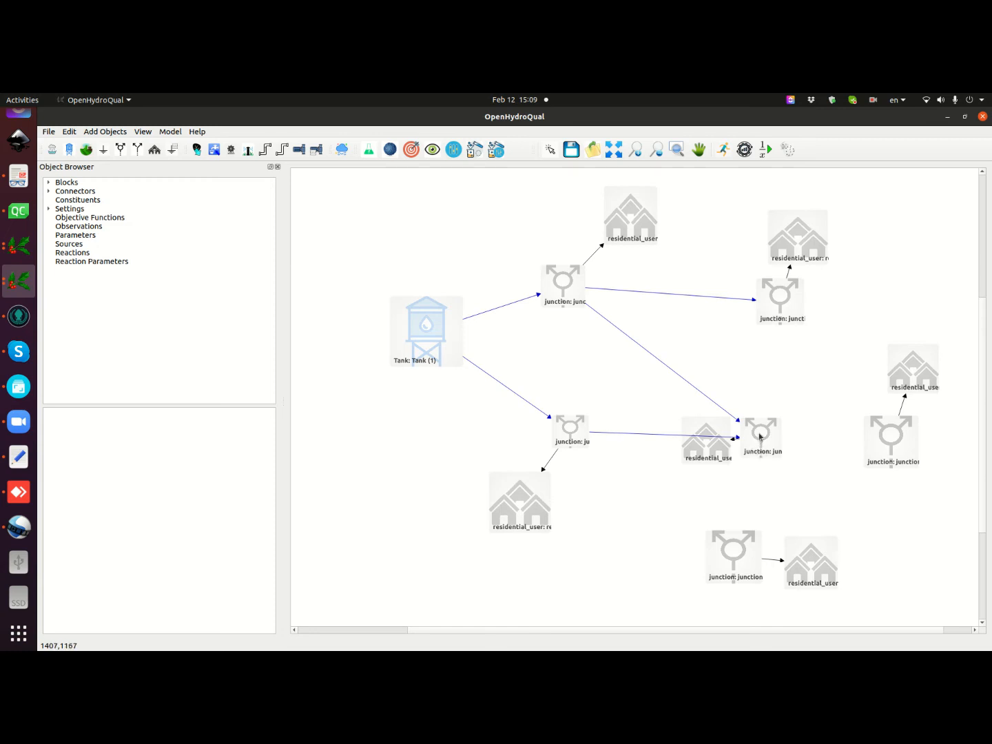
{"action": "left_click_drag", "start_coordinate": [767, 434], "coordinate": [757, 382]}
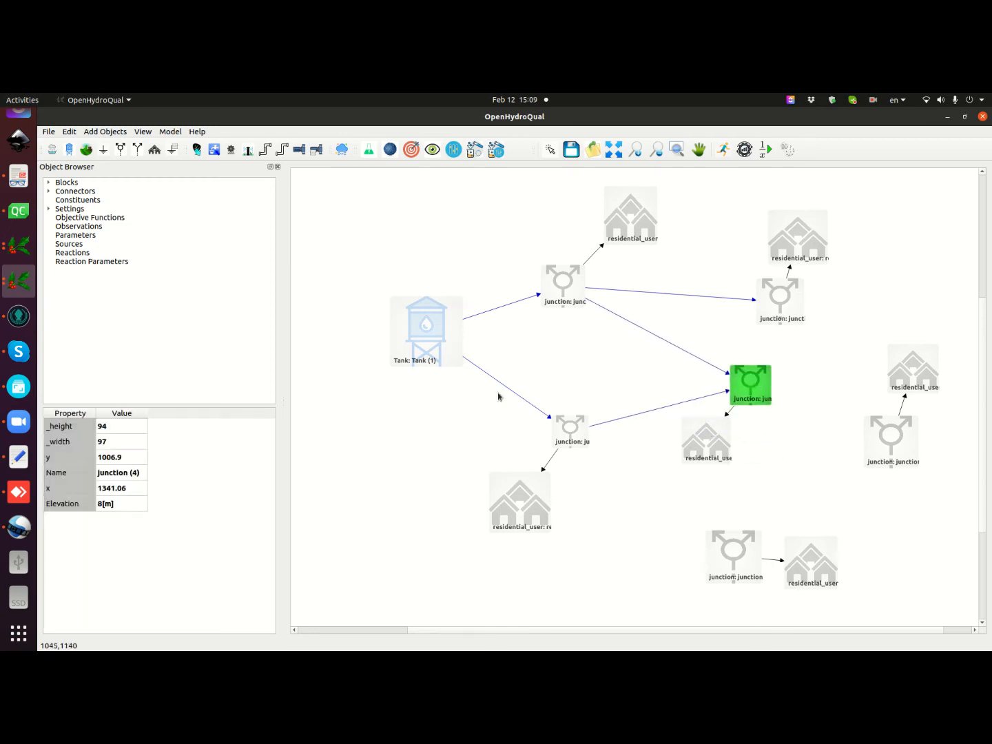
- Draw a two-way Hazen-Williams pipe from junction (2) to junction (5)
{"action": "left_click", "coordinate": [282, 149]}
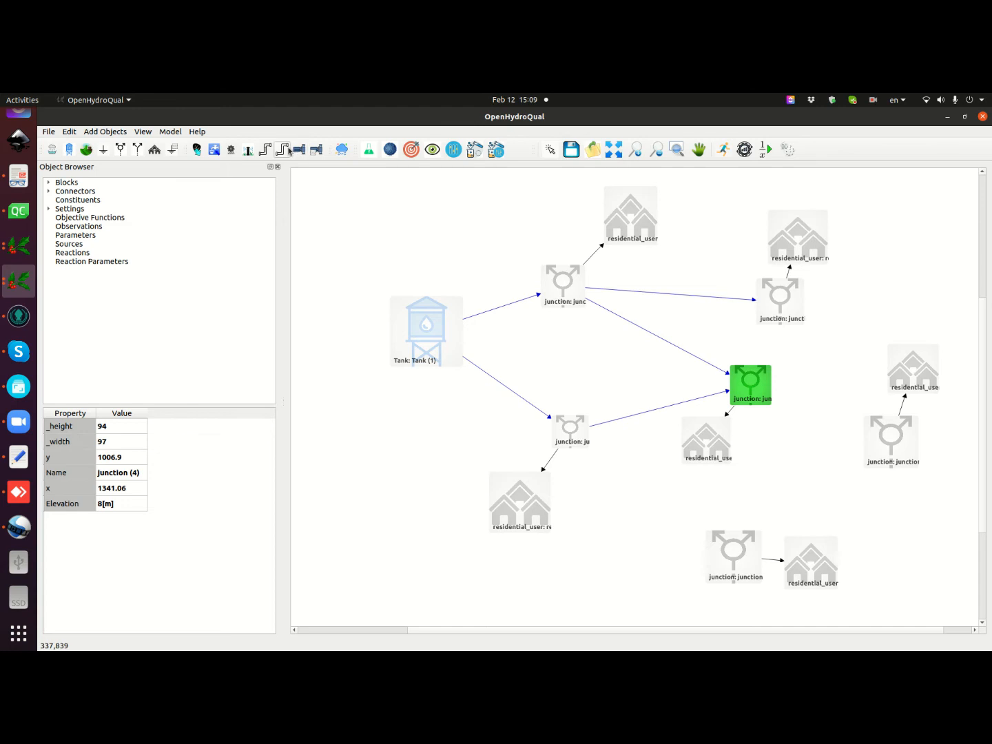
{"action": "left_click", "coordinate": [585, 440]}
{"action": "left_click_drag", "start_coordinate": [683, 500], "coordinate": [716, 543]}
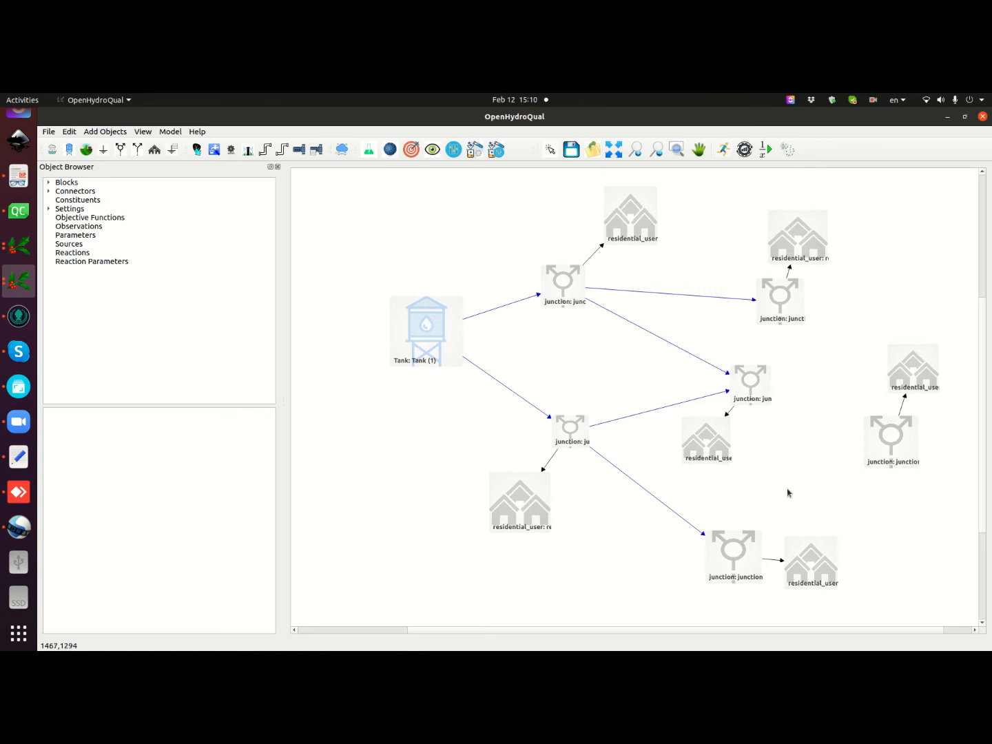
- Draw two-way Hazen-Williams pipes from junction (5) and junction (4) to junction (6)
{"action": "left_click", "coordinate": [287, 153]}
{"action": "left_click_drag", "start_coordinate": [757, 545], "coordinate": [870, 465]}
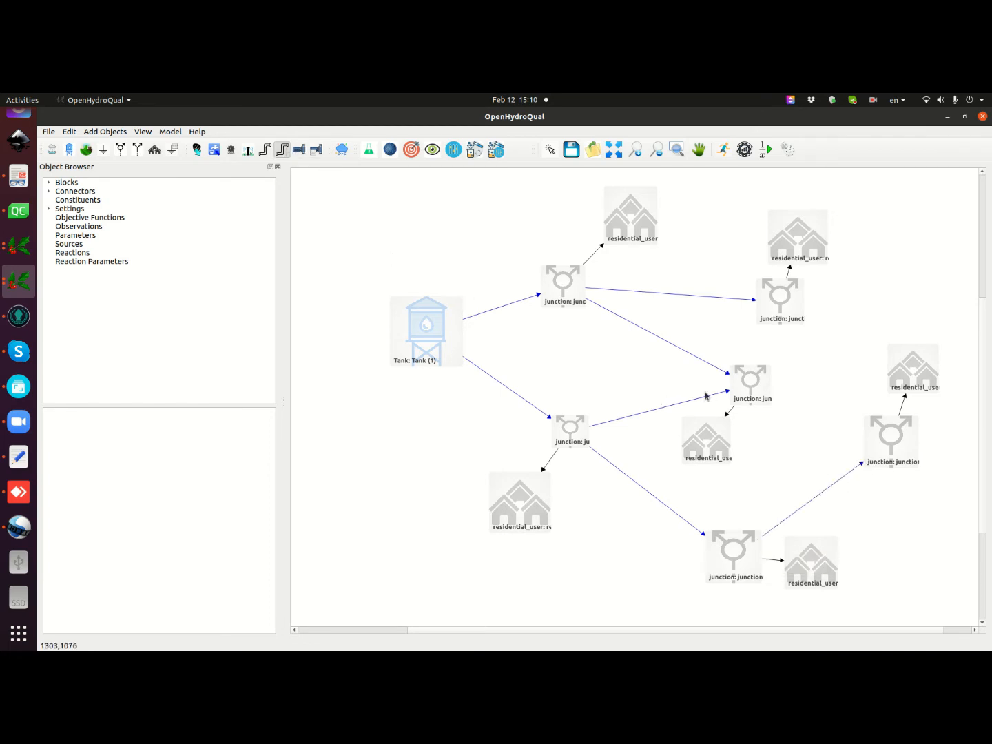
{"action": "left_click_drag", "start_coordinate": [768, 388], "coordinate": [878, 432]}
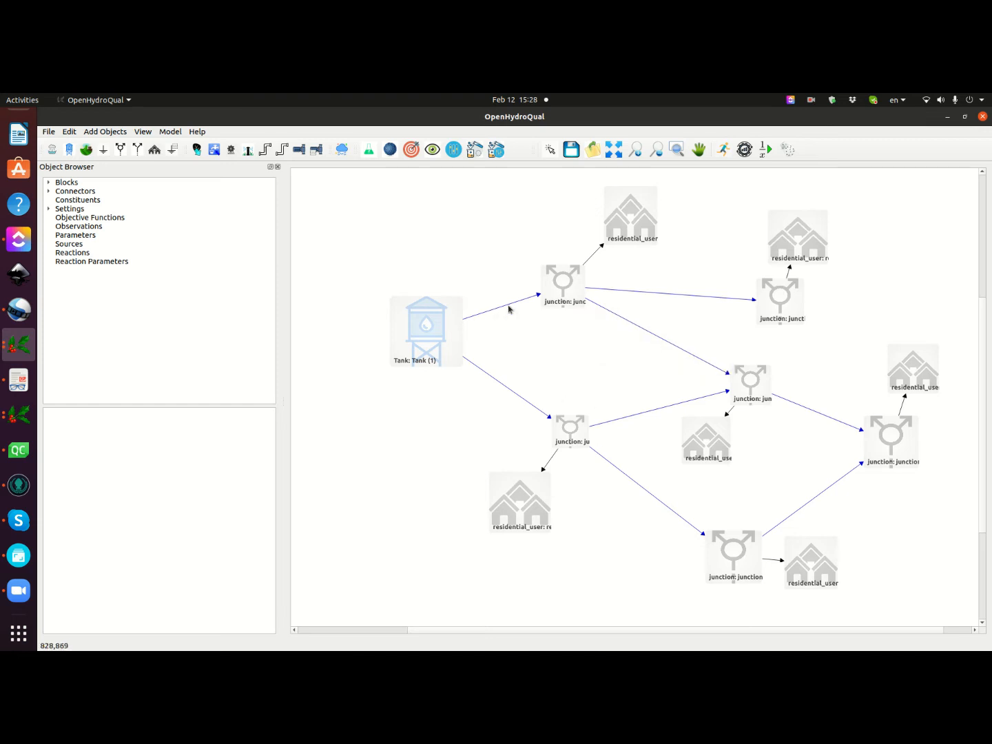
- Check the pipe network diagram and set the pipe from the tank to junction (1) to length 200 m and diameter 0.15 m
{"action": "left_click", "coordinate": [27, 381]}
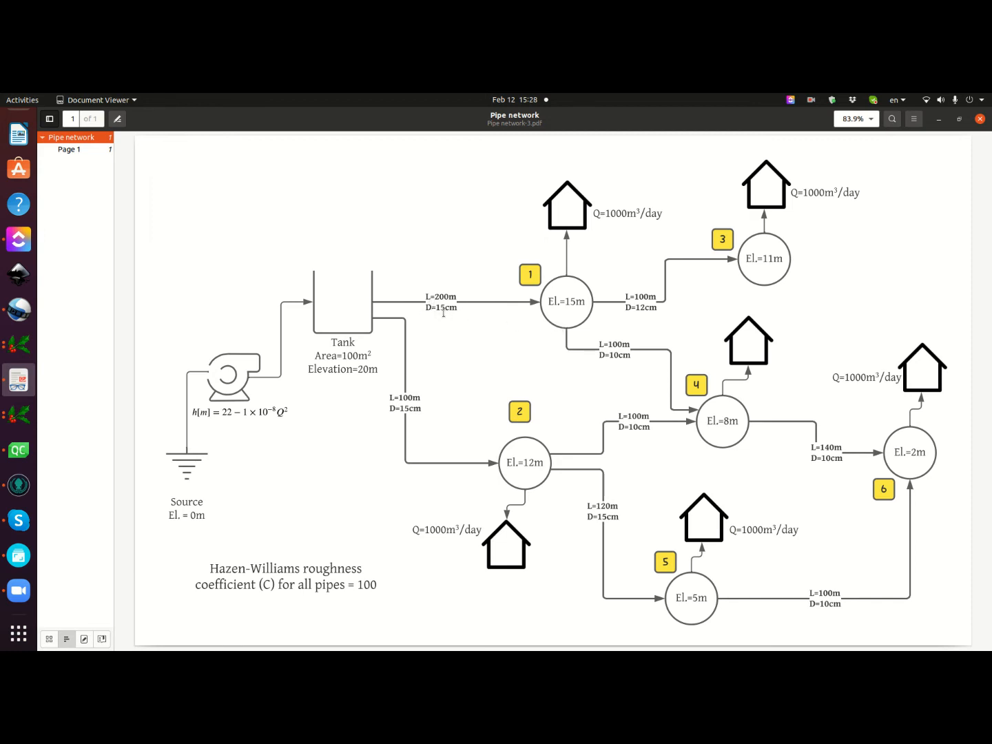
{"action": "left_click", "coordinate": [23, 352]}
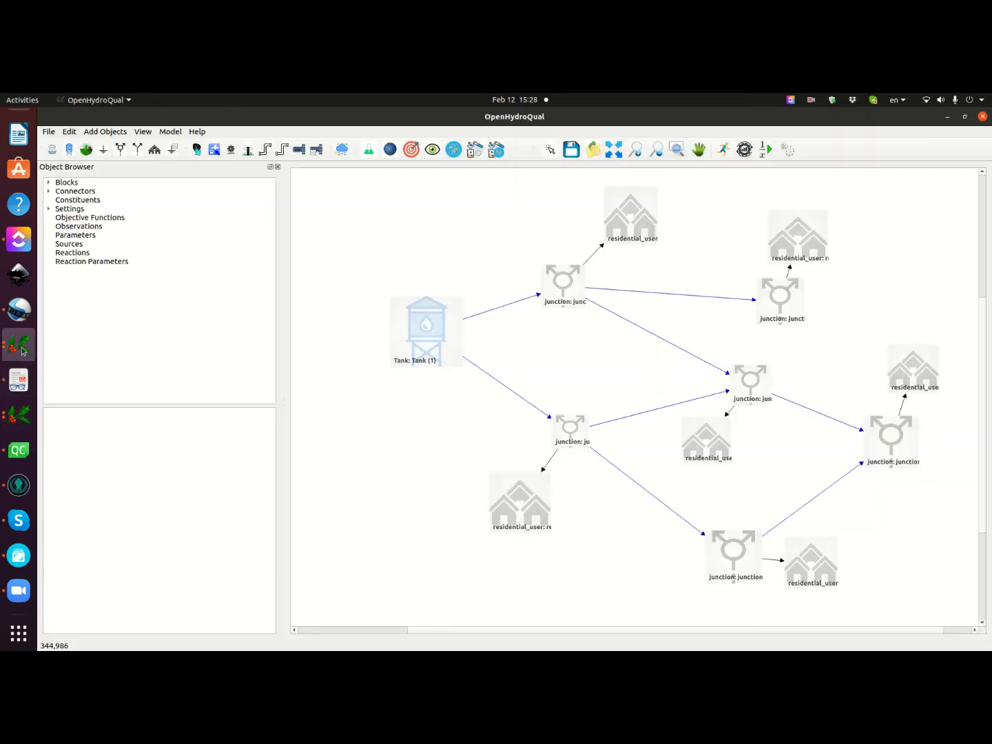
{"action": "left_click", "coordinate": [507, 304]}
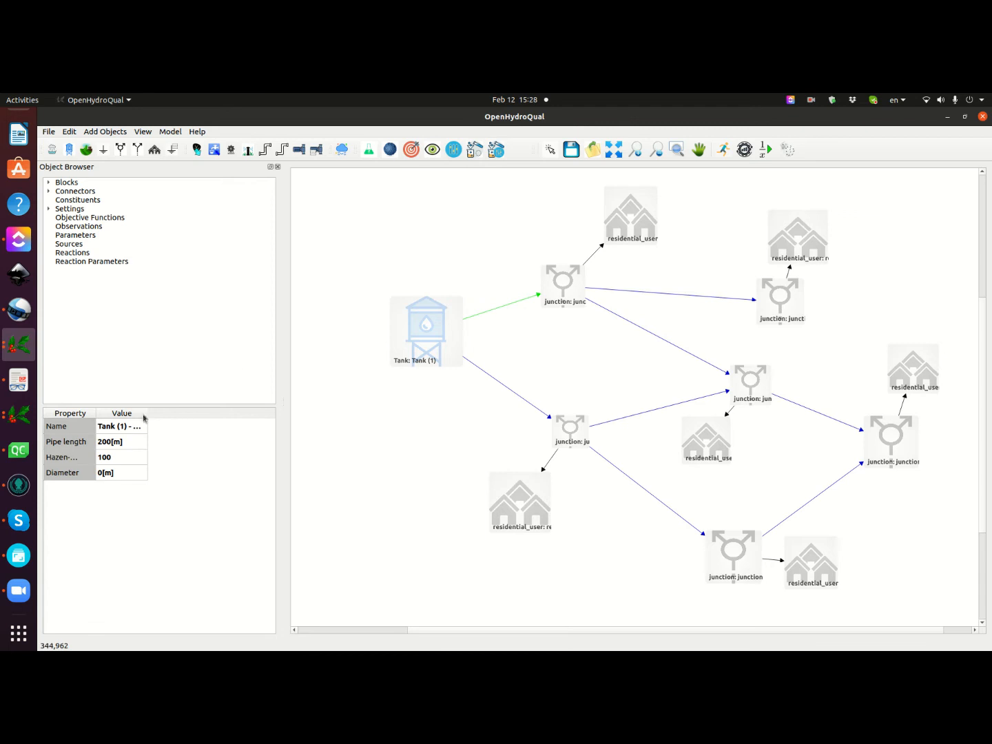
{"action": "double_click", "coordinate": [105, 443]}
{"action": "double_click", "coordinate": [110, 443]}
{"action": "type", "text": "2"}
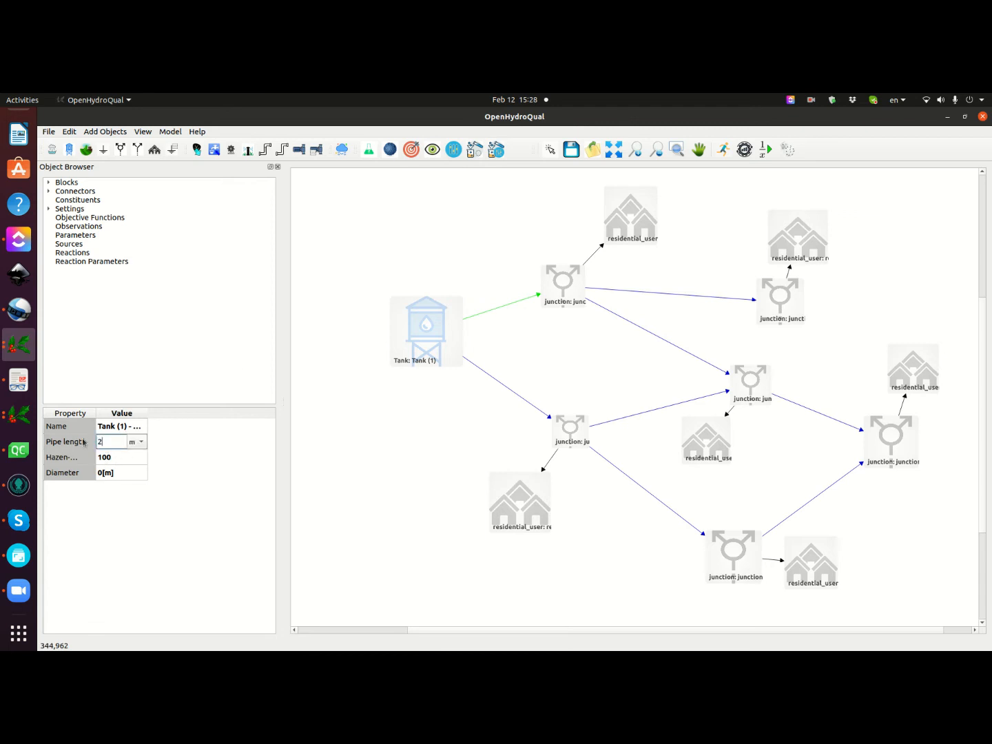
{"action": "key", "text": "Tab"}
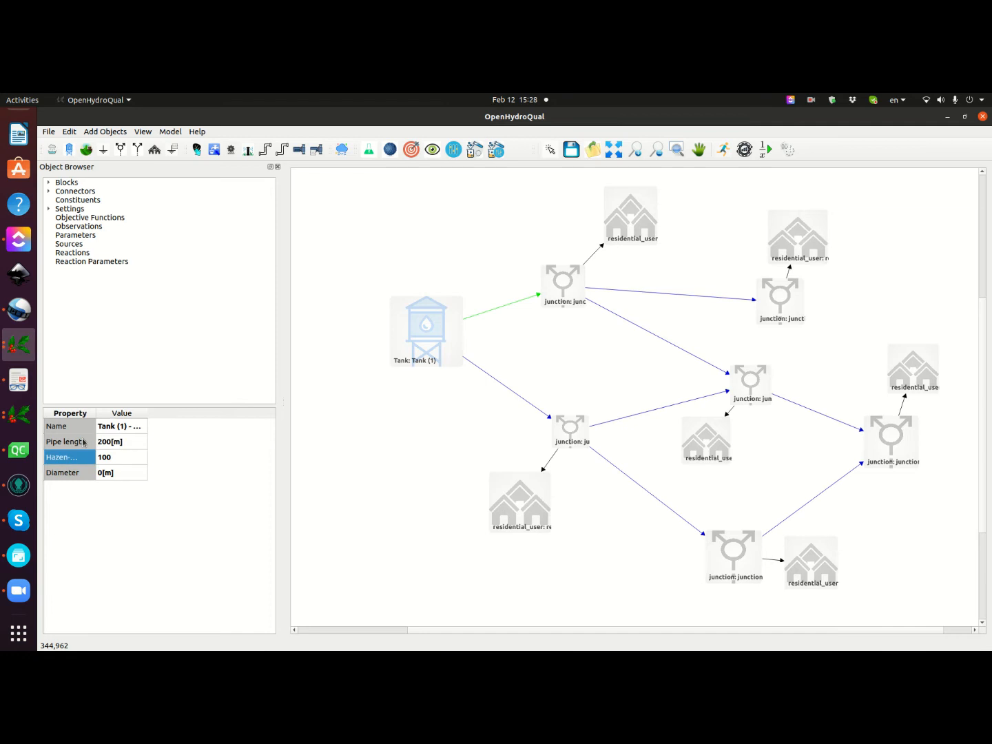
{"action": "double_click", "coordinate": [102, 475]}
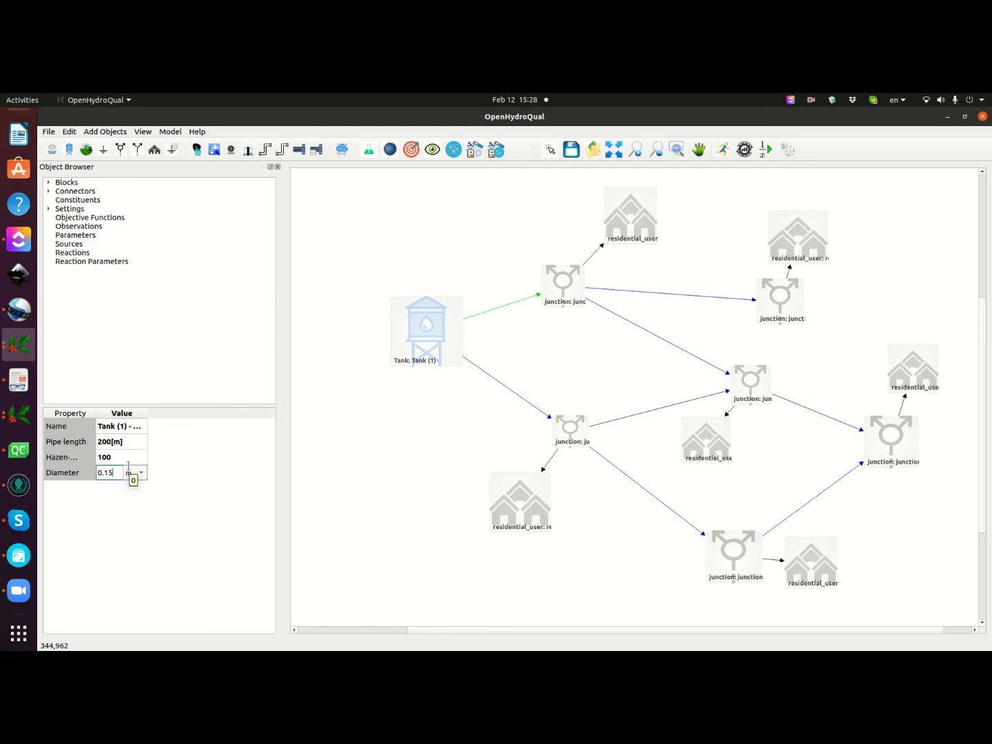
{"action": "key", "text": "Tab"}
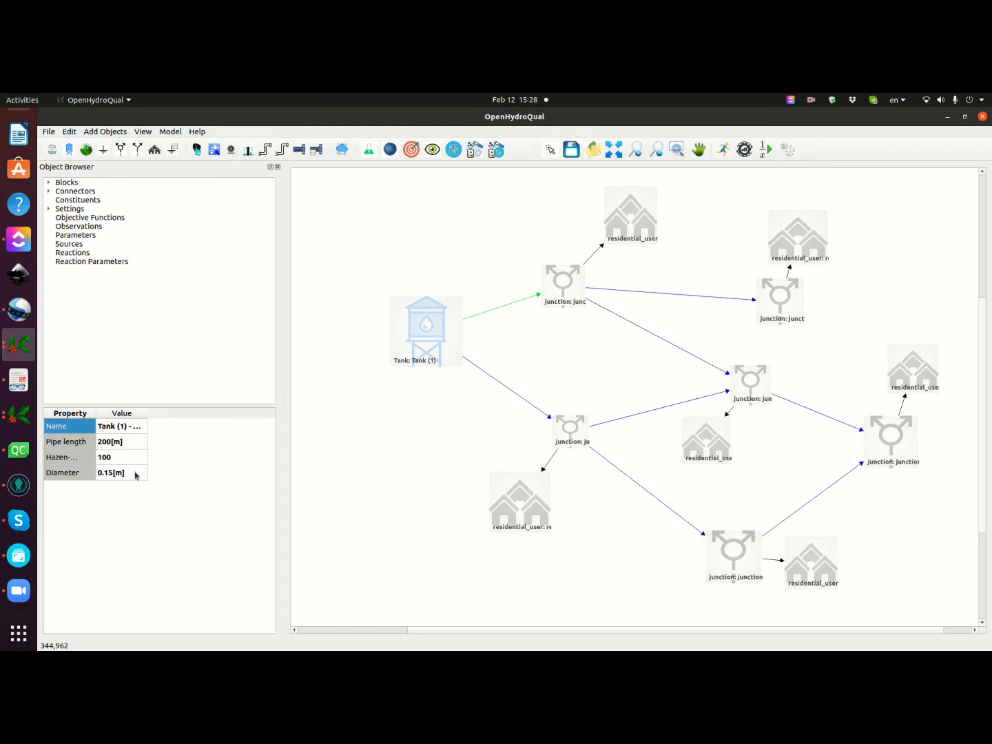
- Look through the diameter unit options, keep metres, and widen the Property column to show the full property names
{"action": "double_click", "coordinate": [136, 474]}
{"action": "left_click", "coordinate": [136, 473]}
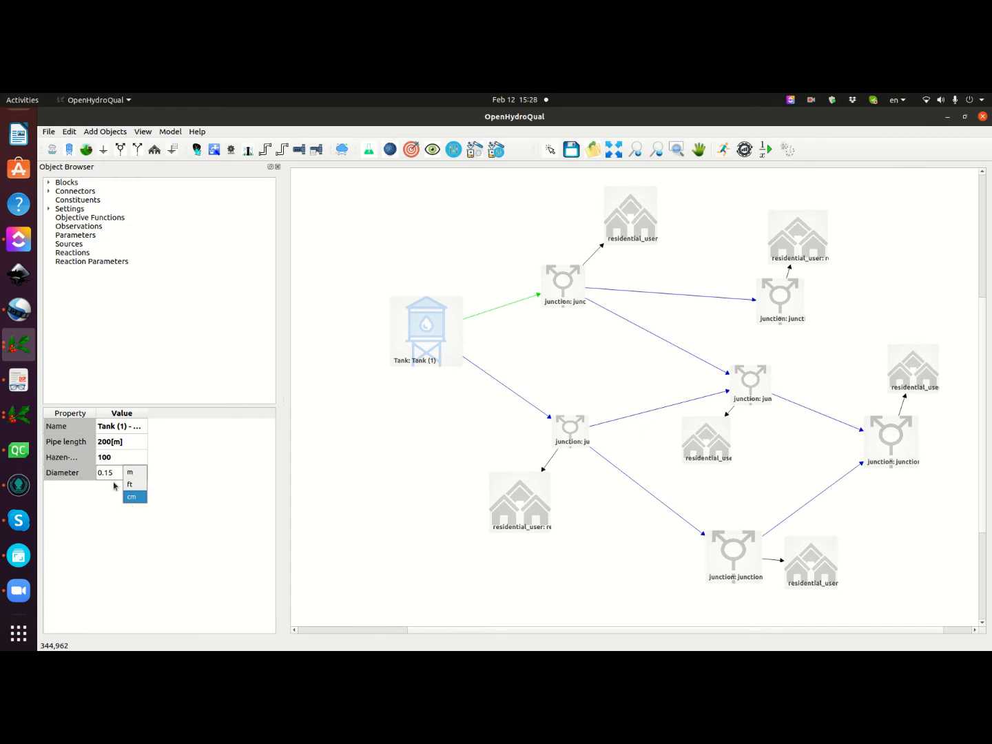
{"action": "left_click", "coordinate": [114, 480]}
{"action": "left_click", "coordinate": [204, 471]}
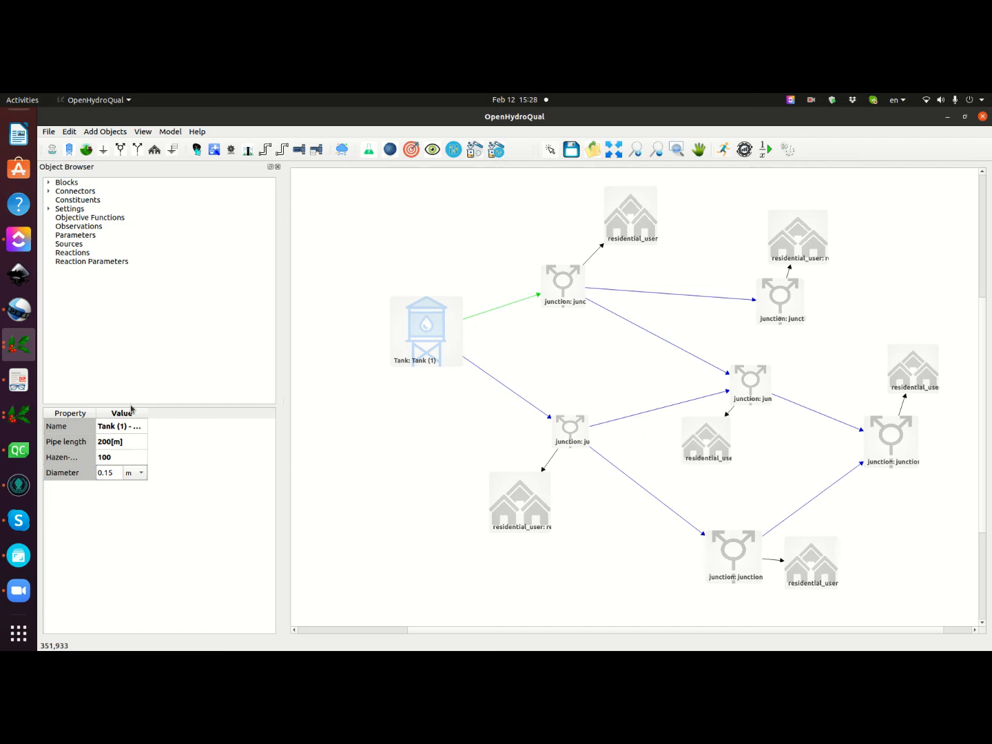
{"action": "left_click_drag", "start_coordinate": [96, 413], "coordinate": [145, 418]}
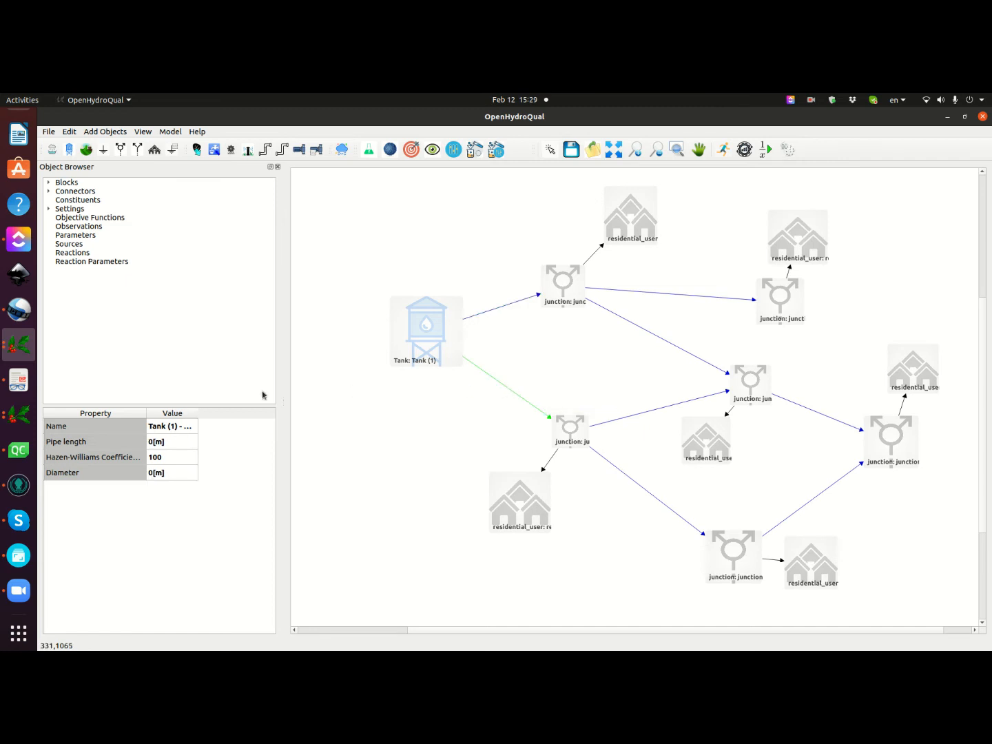
- Check the diagram and set the pipe from the tank to junction (2) to length 100 m and diameter 0.15 m
{"action": "left_click", "coordinate": [17, 382]}
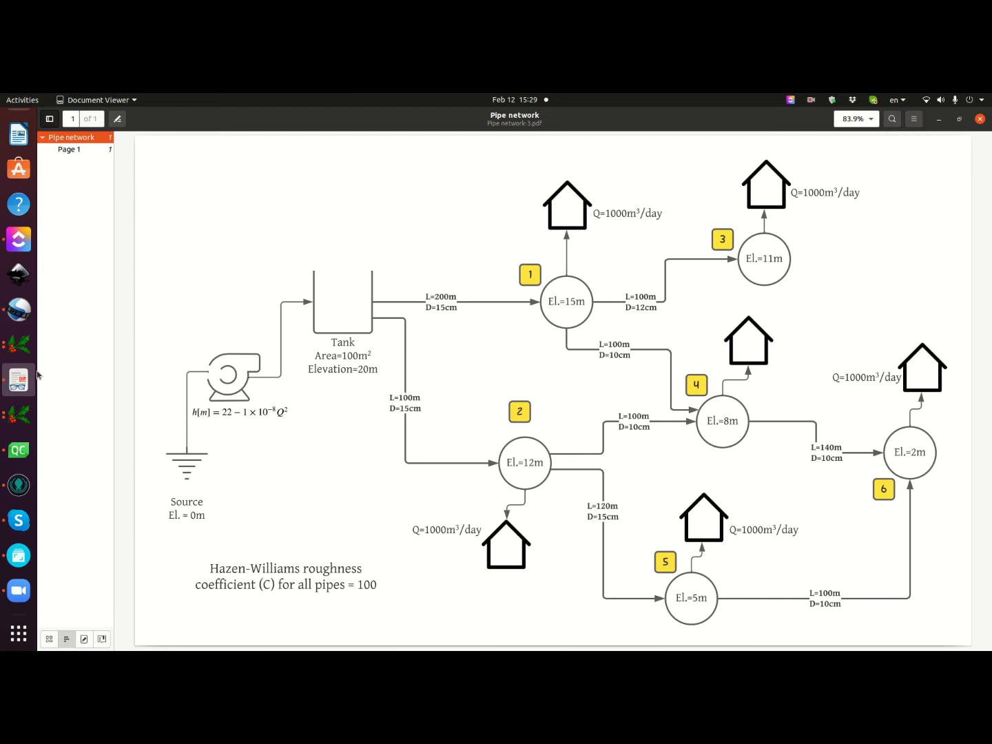
{"action": "left_click", "coordinate": [19, 343]}
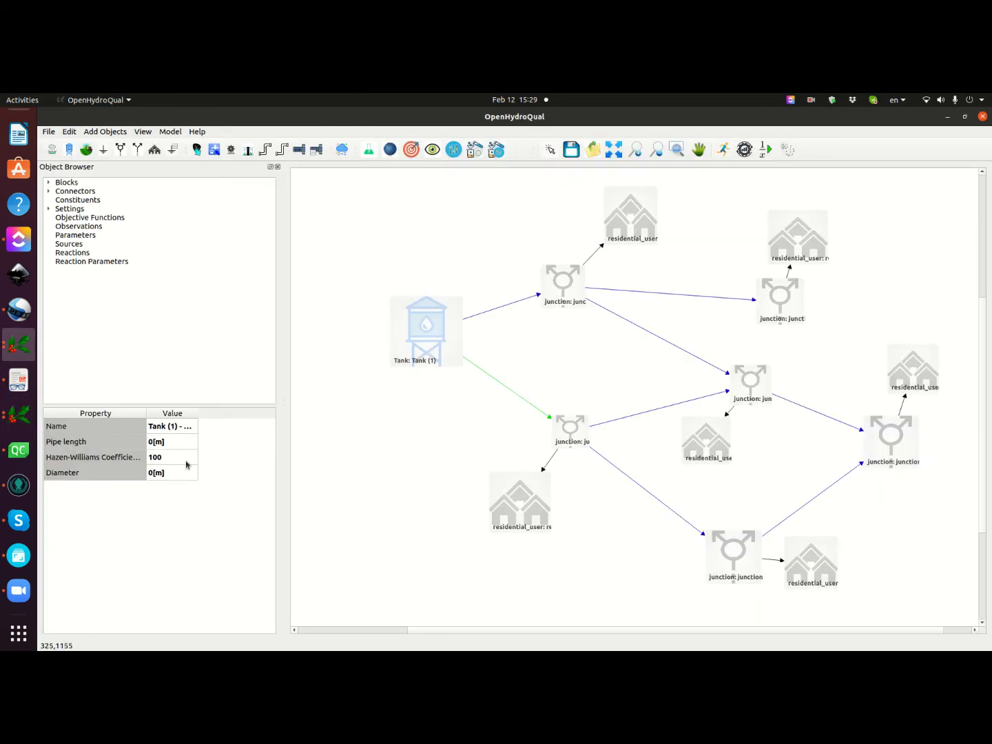
{"action": "double_click", "coordinate": [159, 444]}
{"action": "key", "text": "Tab"}
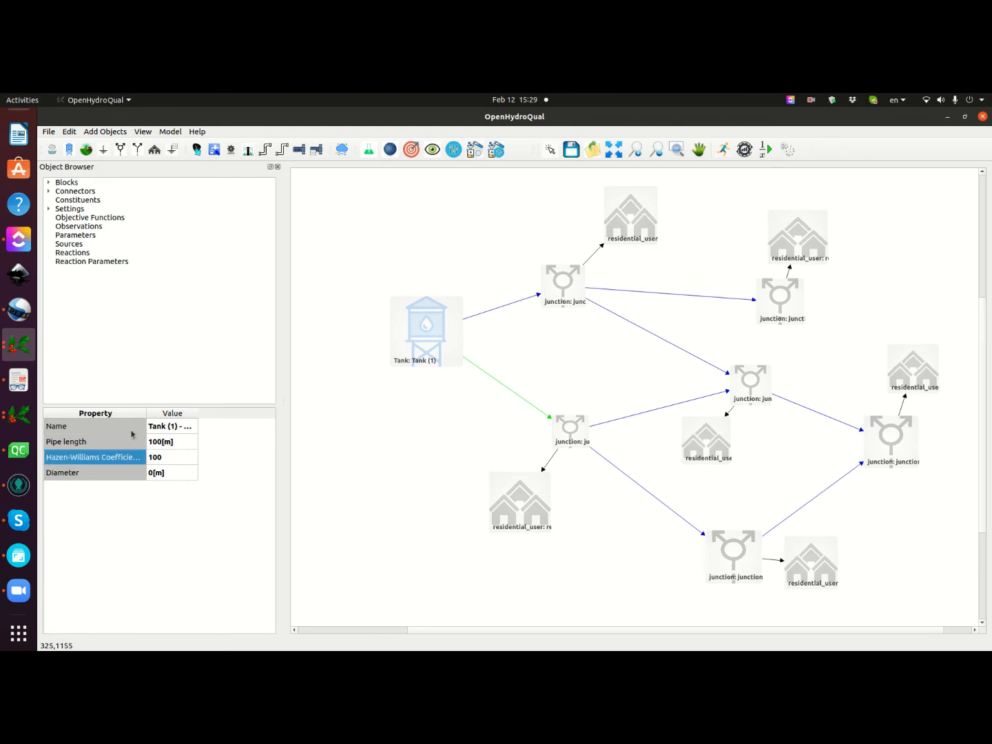
{"action": "double_click", "coordinate": [153, 475]}
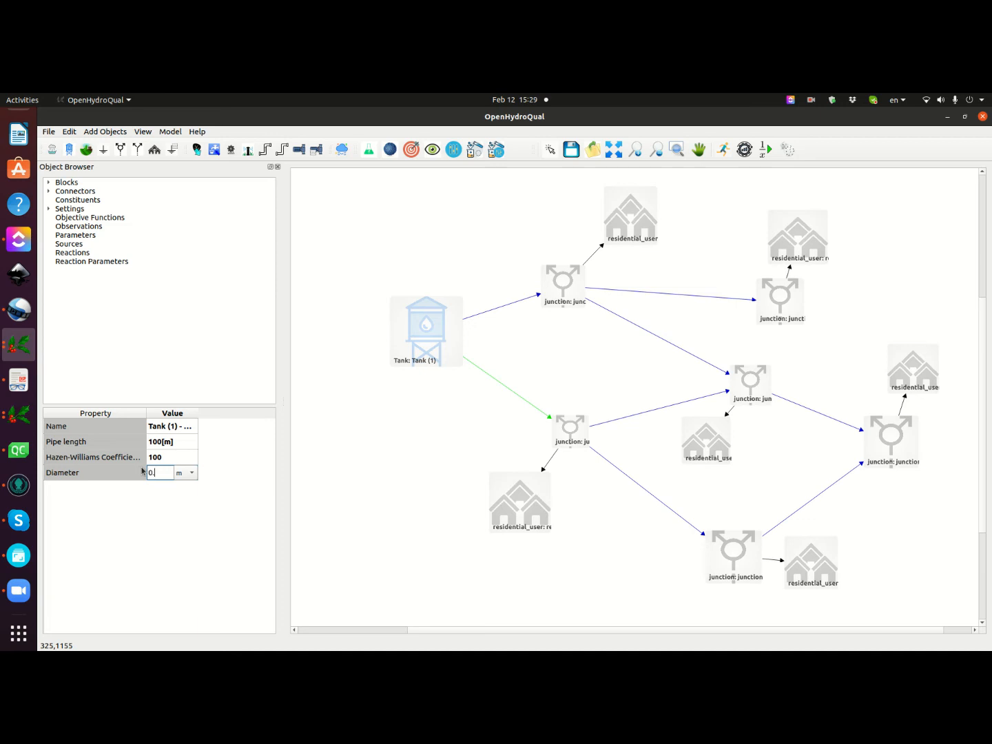
{"action": "key", "text": "Tab"}
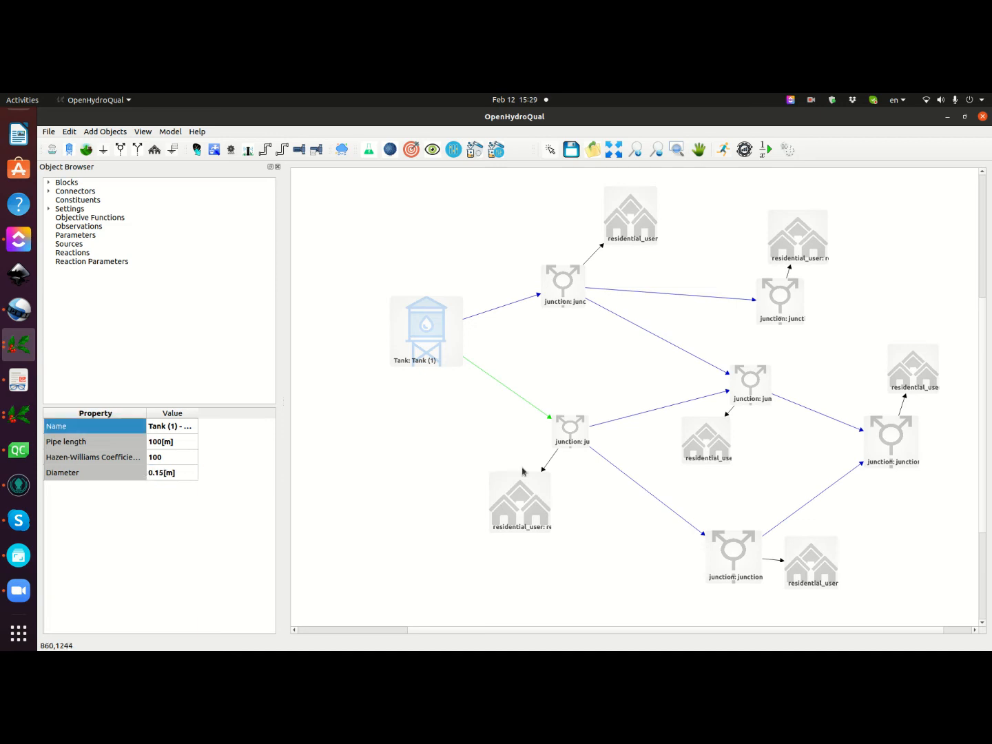
- Check the diagram and set the pipe from junction (1) to junction (3) to length 100 m and diameter 0.12 m
{"action": "left_click", "coordinate": [652, 298]}
{"action": "left_click", "coordinate": [21, 382]}
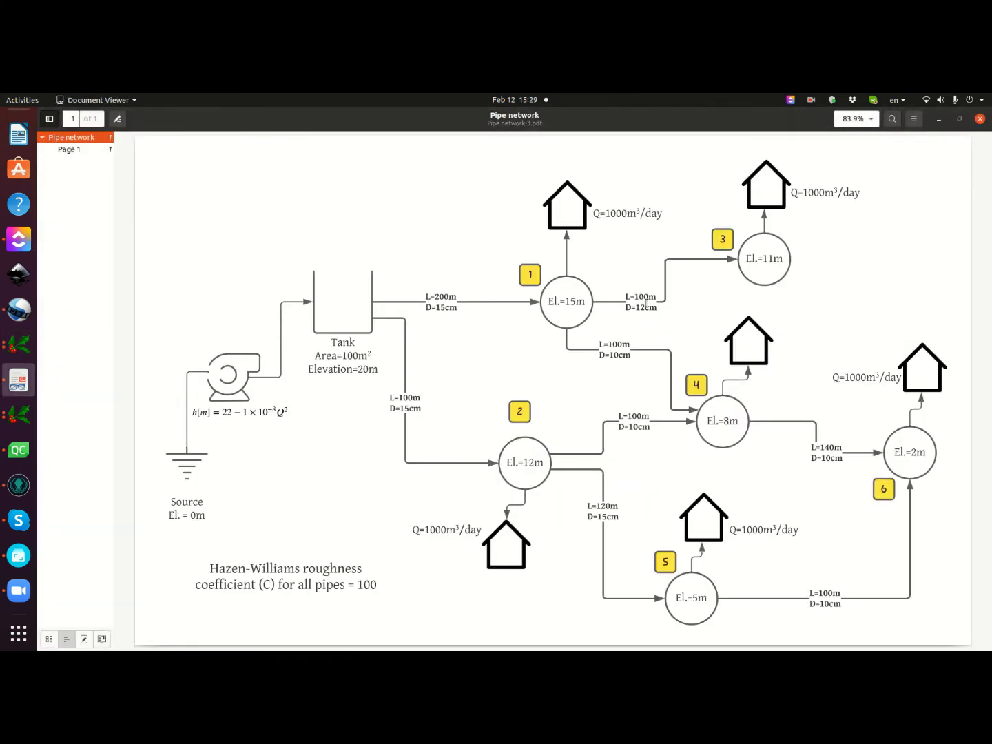
{"action": "left_click", "coordinate": [15, 351]}
{"action": "double_click", "coordinate": [153, 444]}
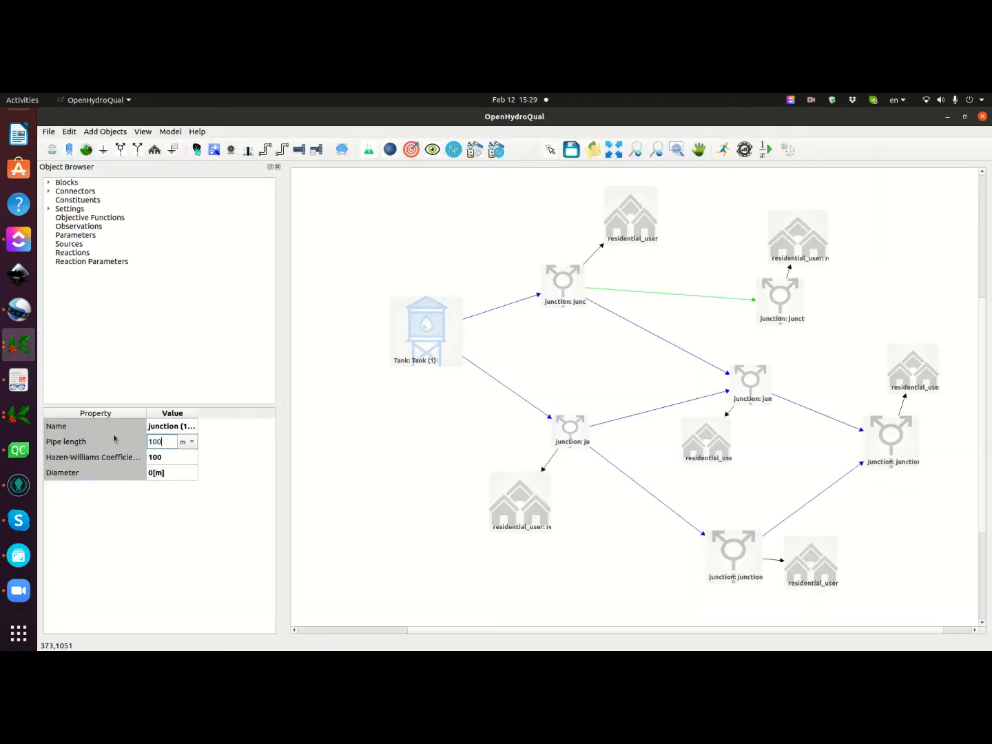
{"action": "key", "text": "Tab"}
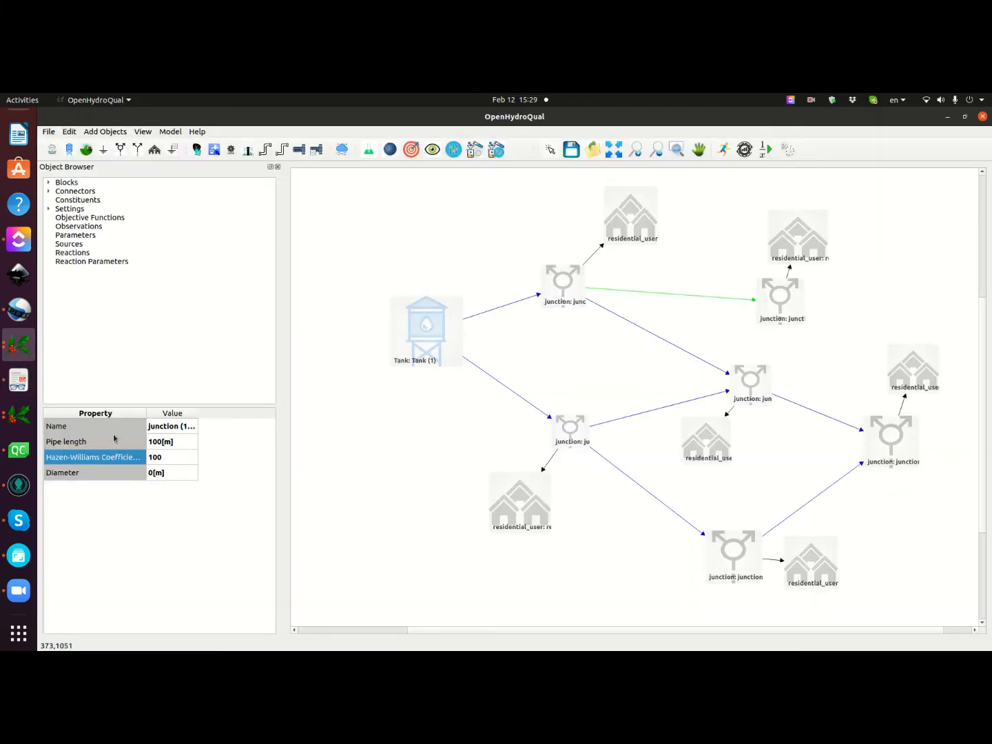
{"action": "double_click", "coordinate": [153, 472]}
{"action": "type", "text": "0.1"}
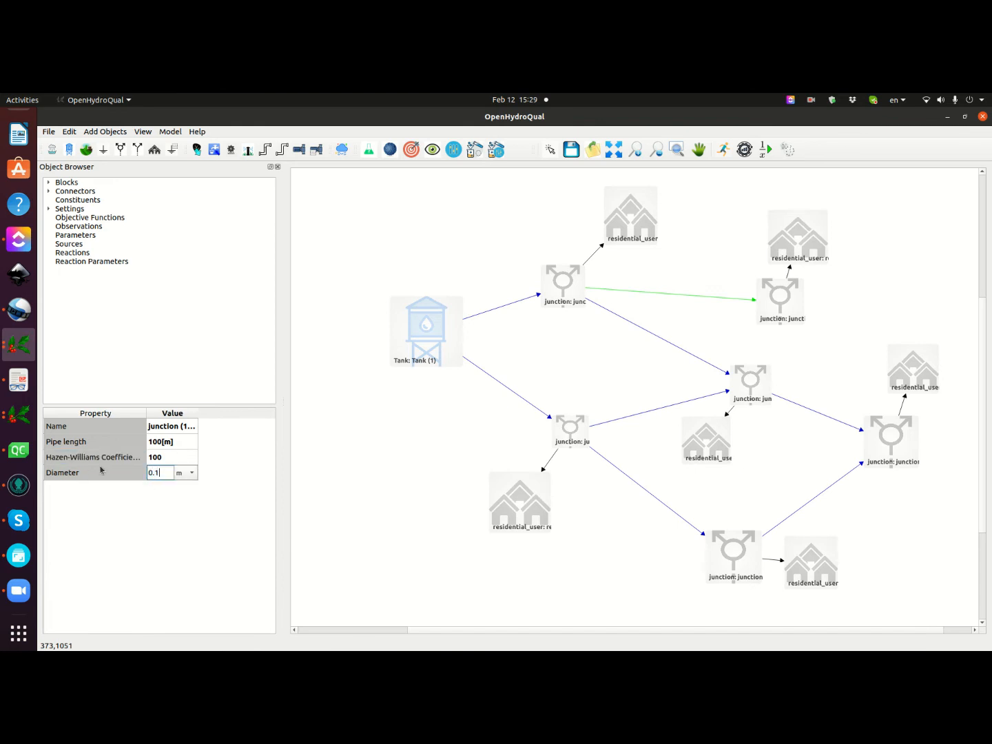
{"action": "type", "text": "2"}
{"action": "key", "text": "Tab"}
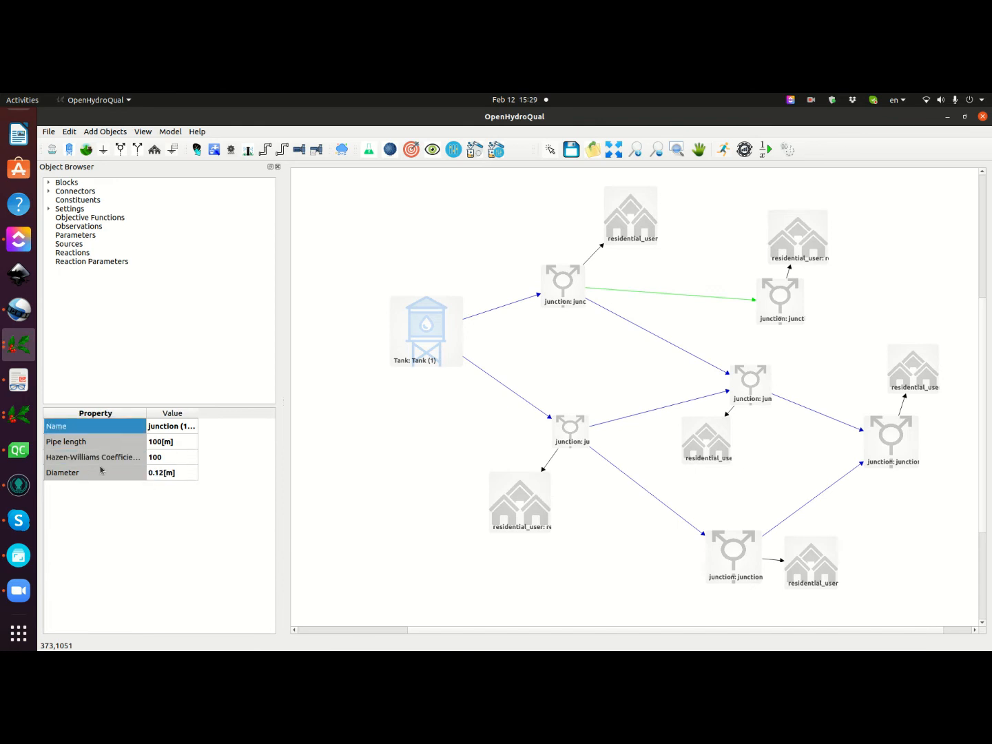
- Check the diagram and set the pipe from junction (1) to junction (4) to length 100 m and diameter 0.1 m
{"action": "left_click", "coordinate": [627, 323]}
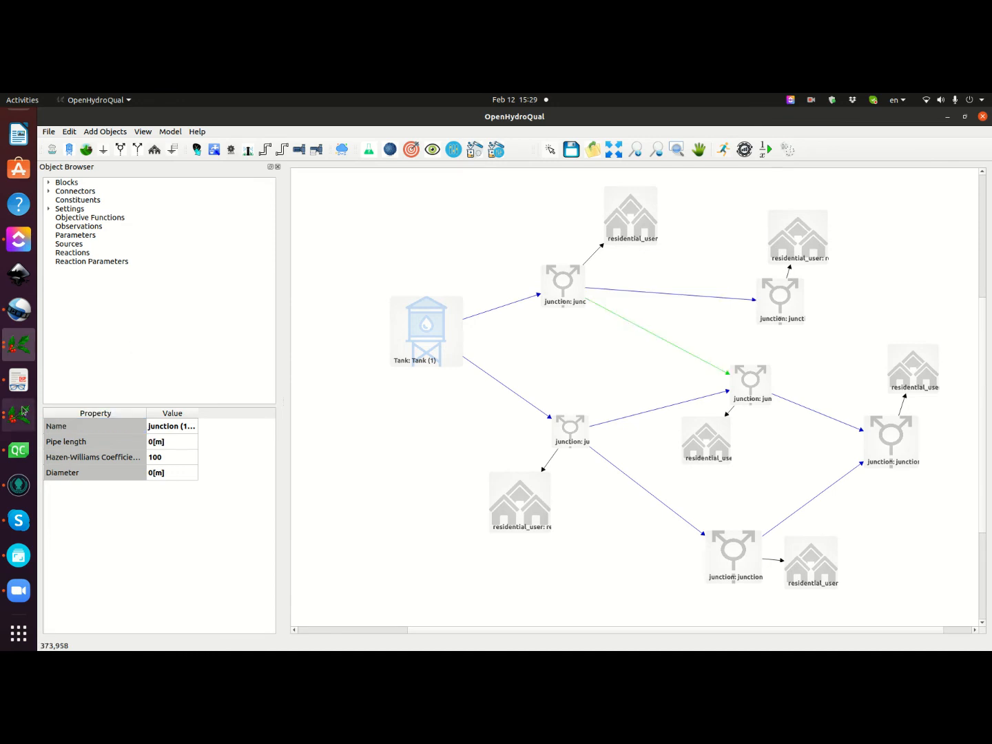
{"action": "left_click", "coordinate": [19, 379]}
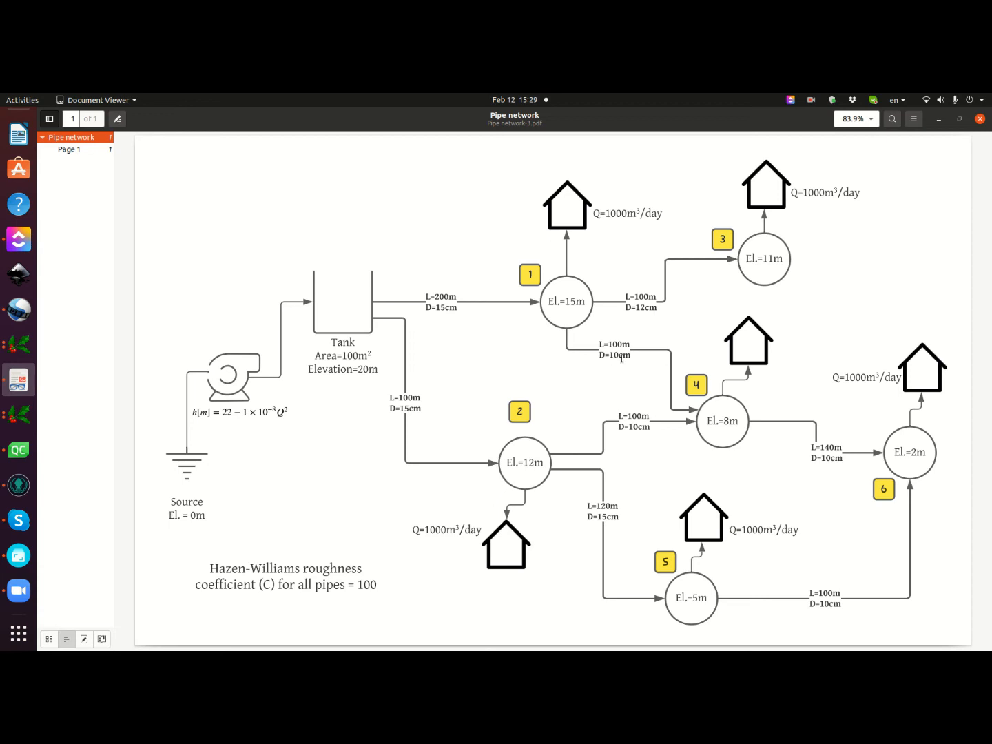
{"action": "left_click", "coordinate": [19, 345]}
{"action": "double_click", "coordinate": [163, 444]}
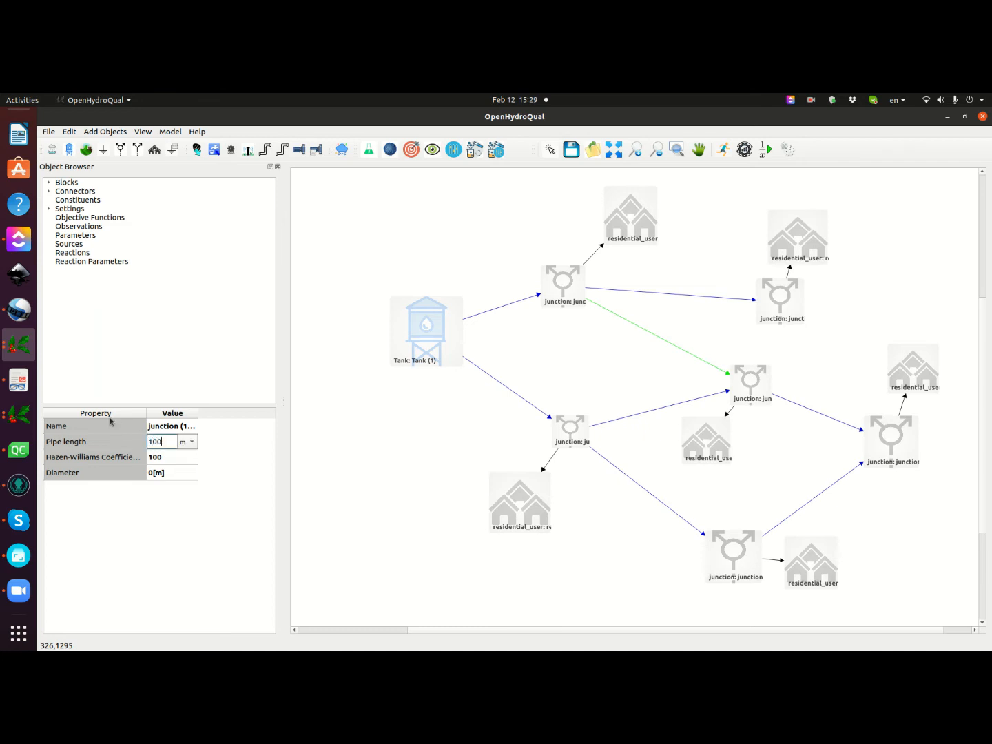
{"action": "type", "text": "100"}
{"action": "key", "text": "Tab"}
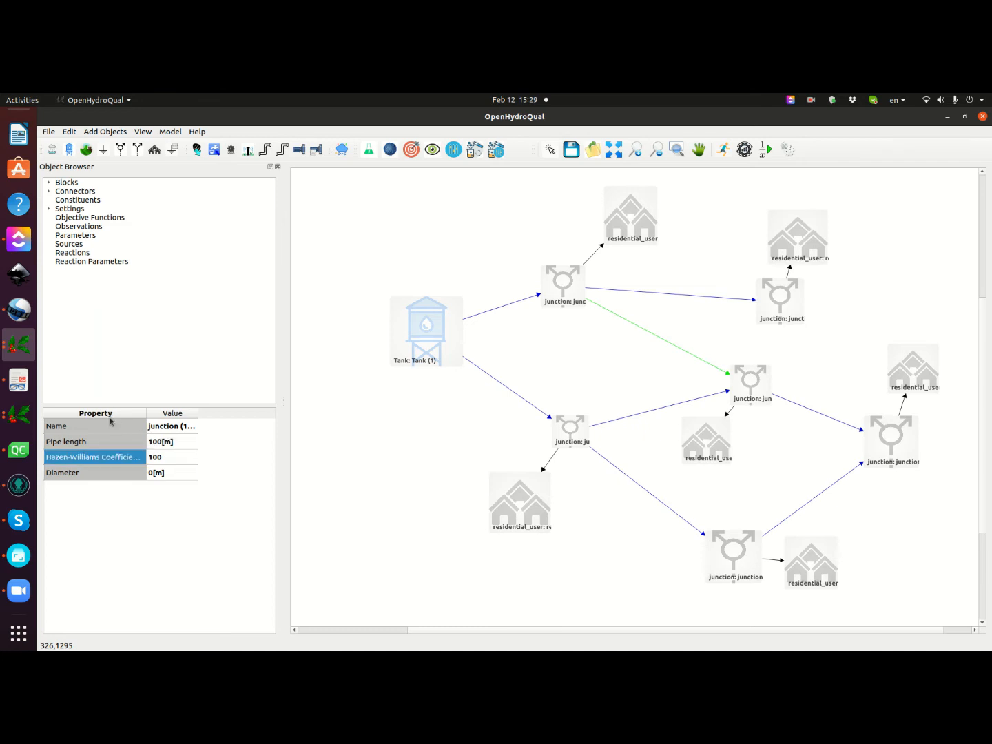
{"action": "double_click", "coordinate": [152, 474]}
{"action": "type", "text": ".1"}
{"action": "key", "text": "Tab"}
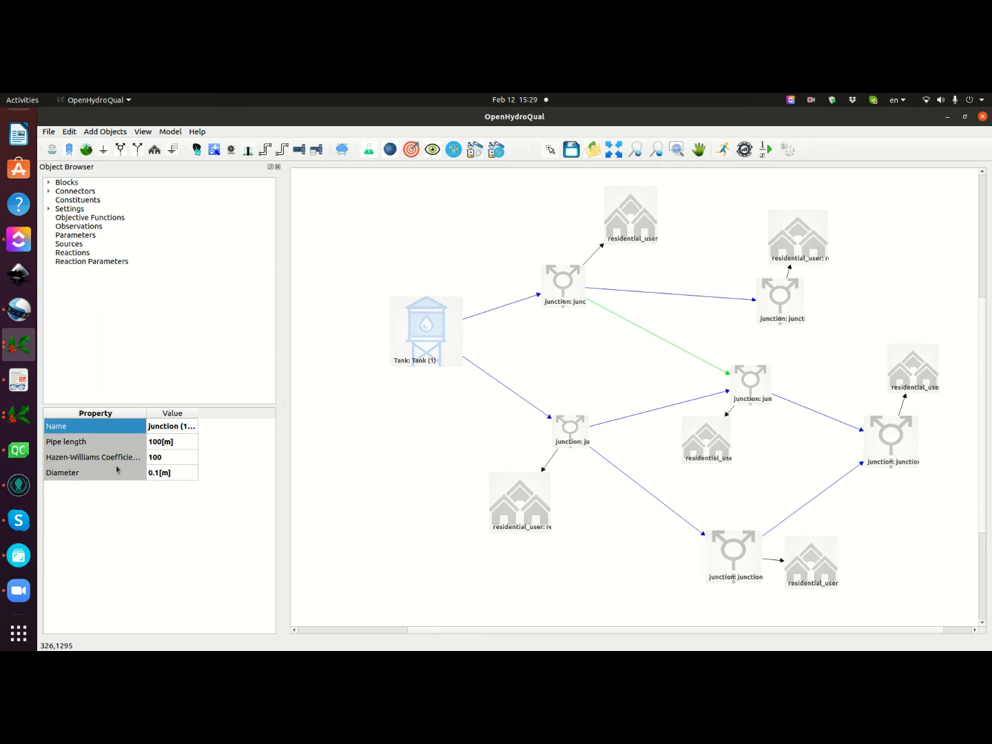
- Check the diagram and set the pipe from junction (2) to junction (4) to length 100 m and diameter 0.1 m
{"action": "left_click", "coordinate": [647, 415]}
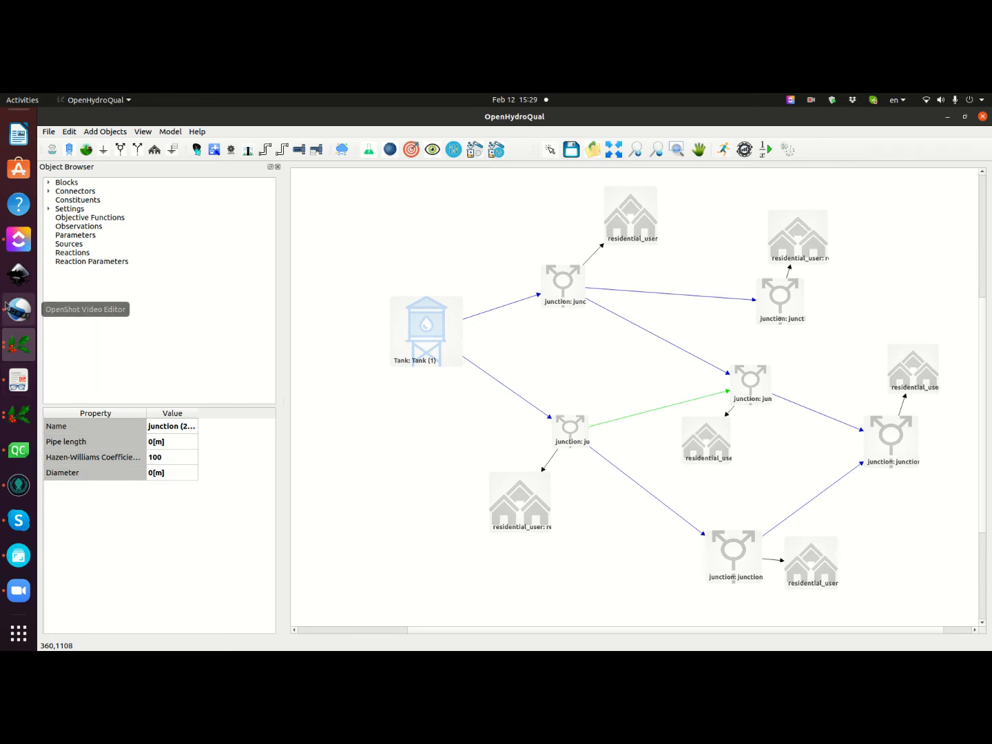
{"action": "left_click", "coordinate": [31, 380]}
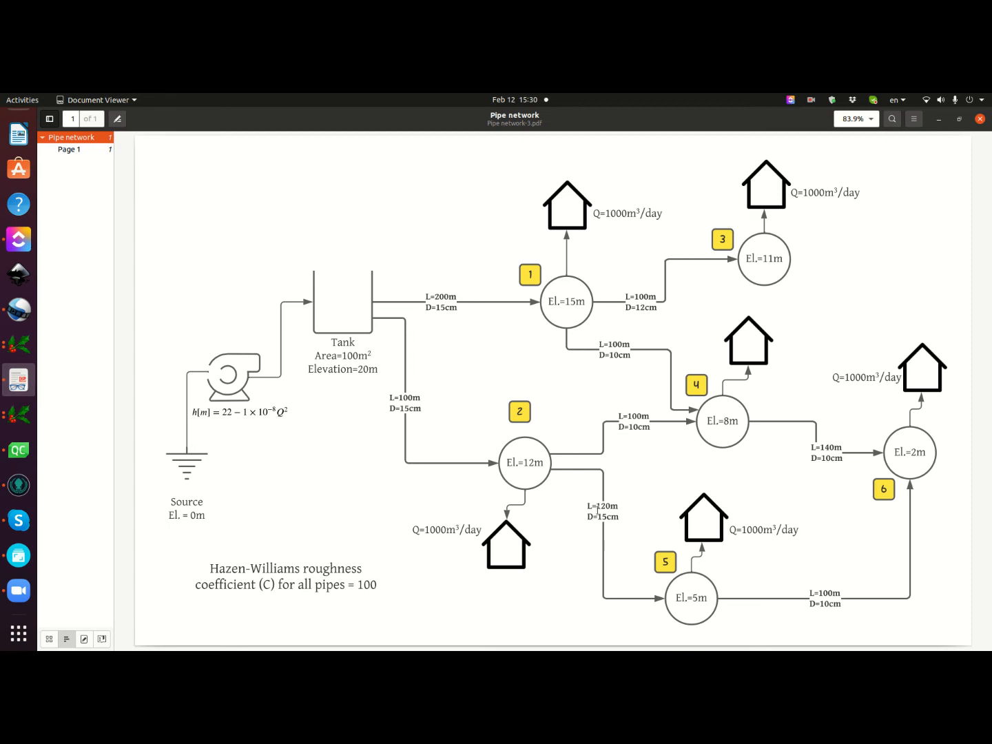
{"action": "left_click", "coordinate": [21, 340]}
{"action": "double_click", "coordinate": [157, 442]}
{"action": "double_click", "coordinate": [157, 442]}
{"action": "type", "text": "100"}
{"action": "key", "text": "Tab"}
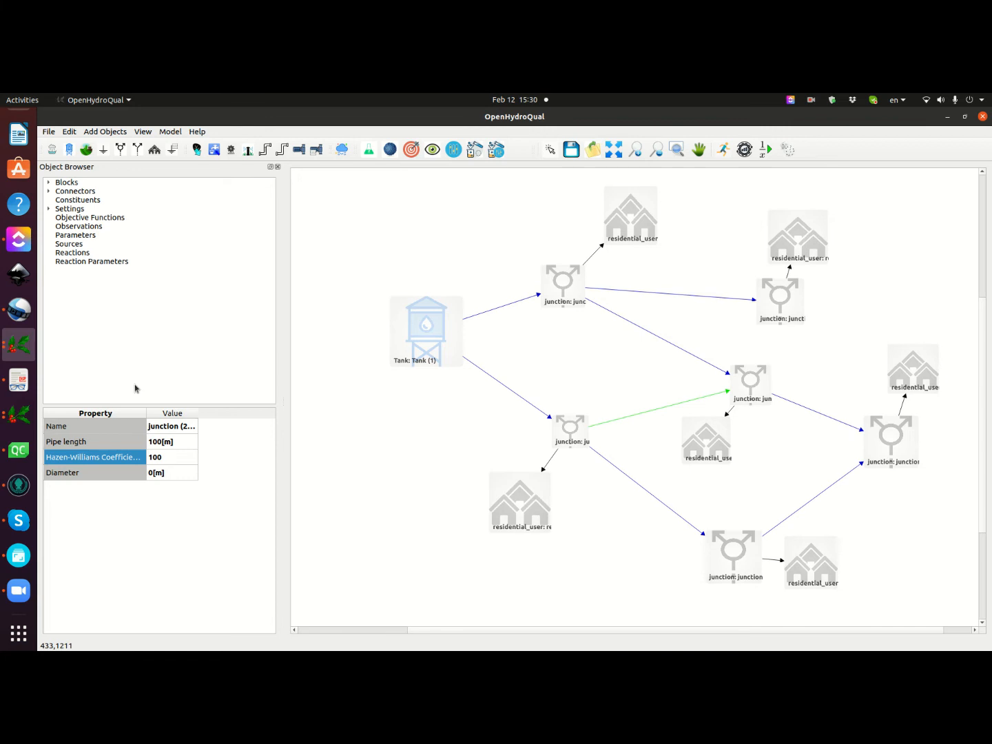
{"action": "double_click", "coordinate": [151, 473]}
{"action": "type", "text": ".1"}
{"action": "key", "text": "Tab"}
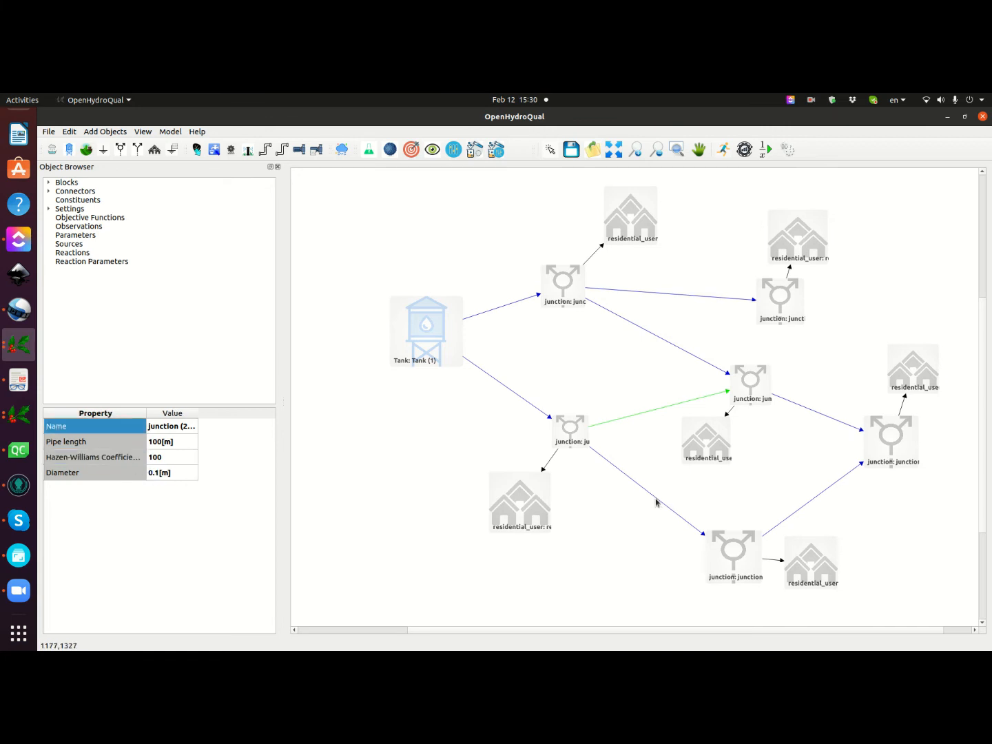
- Set the pipe from junction (2) to junction (5) to length 120 m and diameter 0.15 m, checking the diagram
{"action": "left_click", "coordinate": [654, 497]}
{"action": "double_click", "coordinate": [155, 442]}
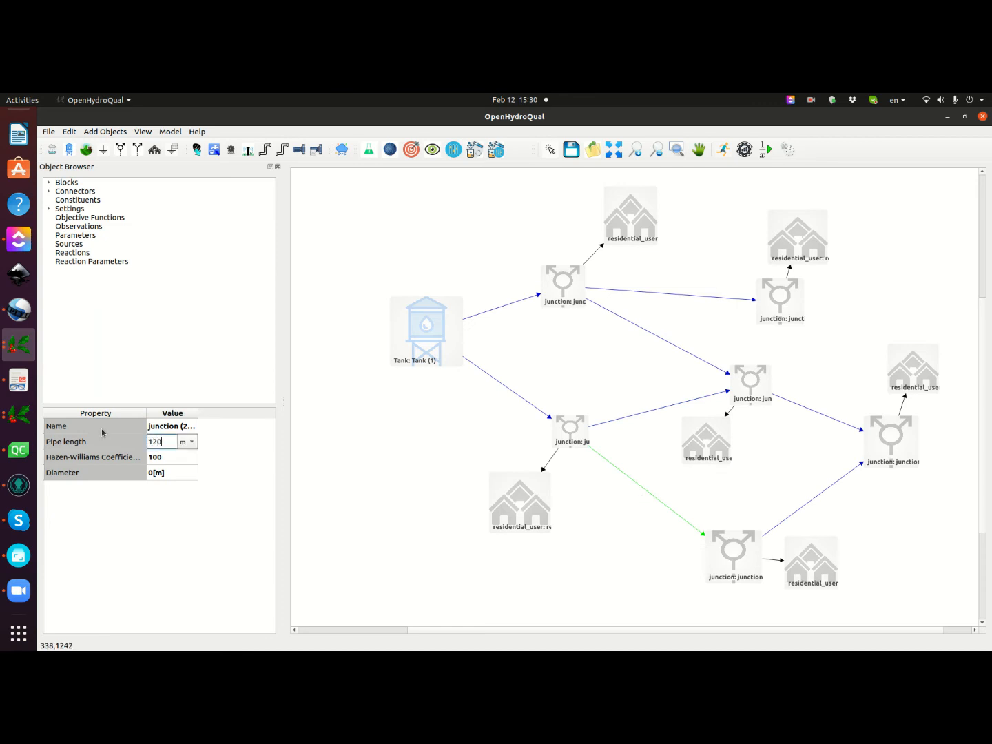
{"action": "type", "text": "120"}
{"action": "key", "text": "Tab"}
{"action": "left_click", "coordinate": [27, 387]}
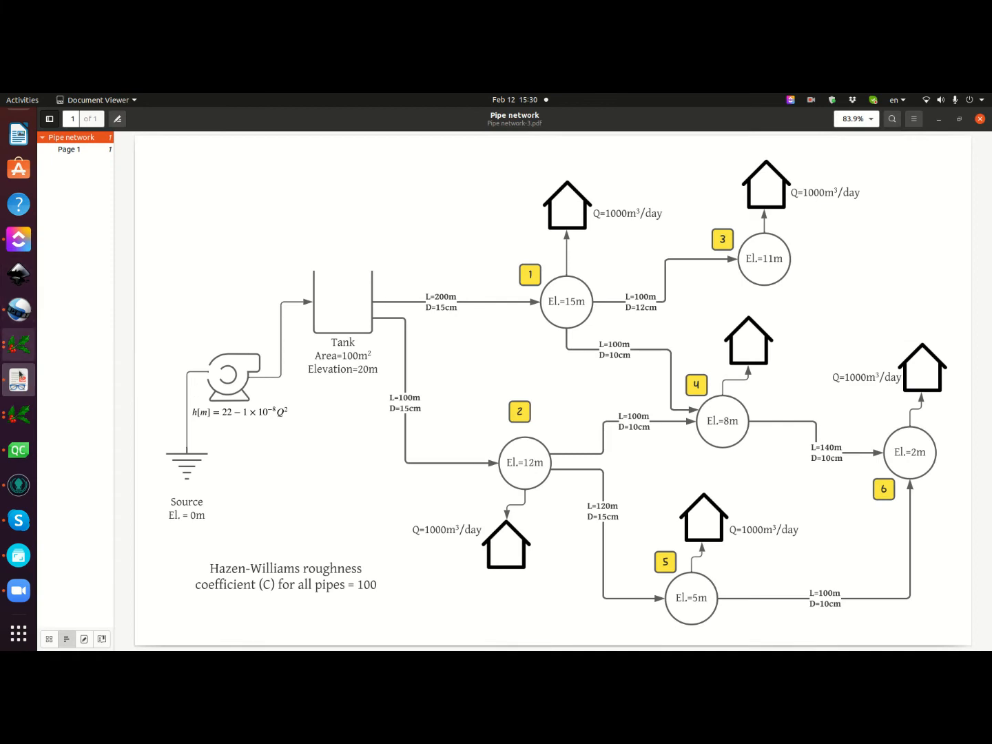
{"action": "left_click", "coordinate": [19, 345]}
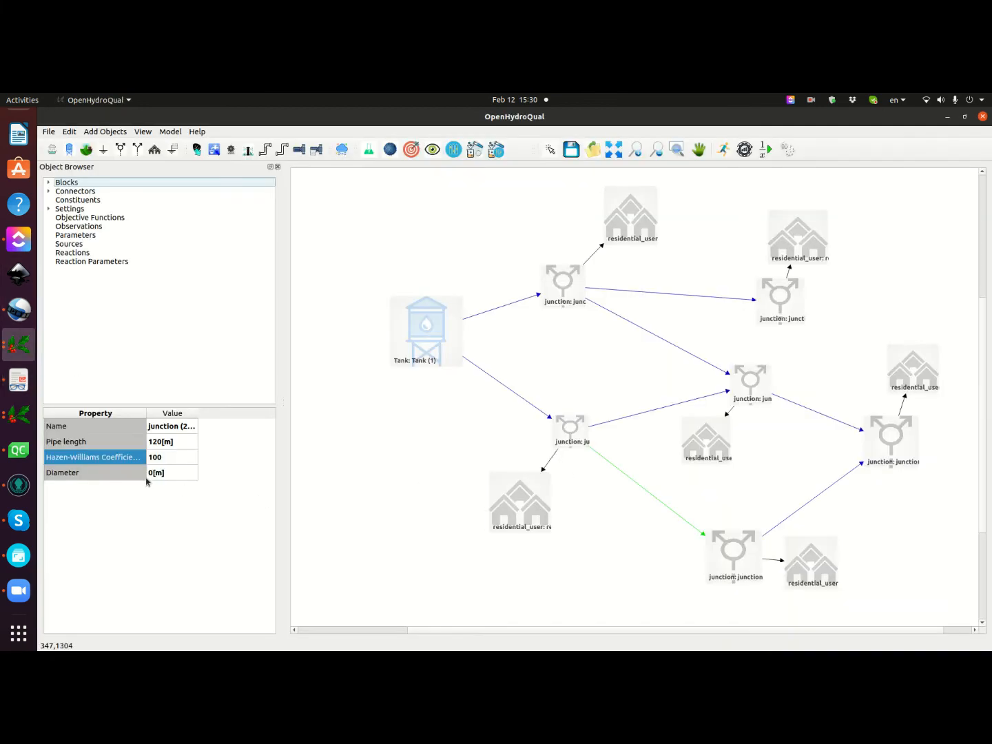
{"action": "left_click", "coordinate": [147, 478]}
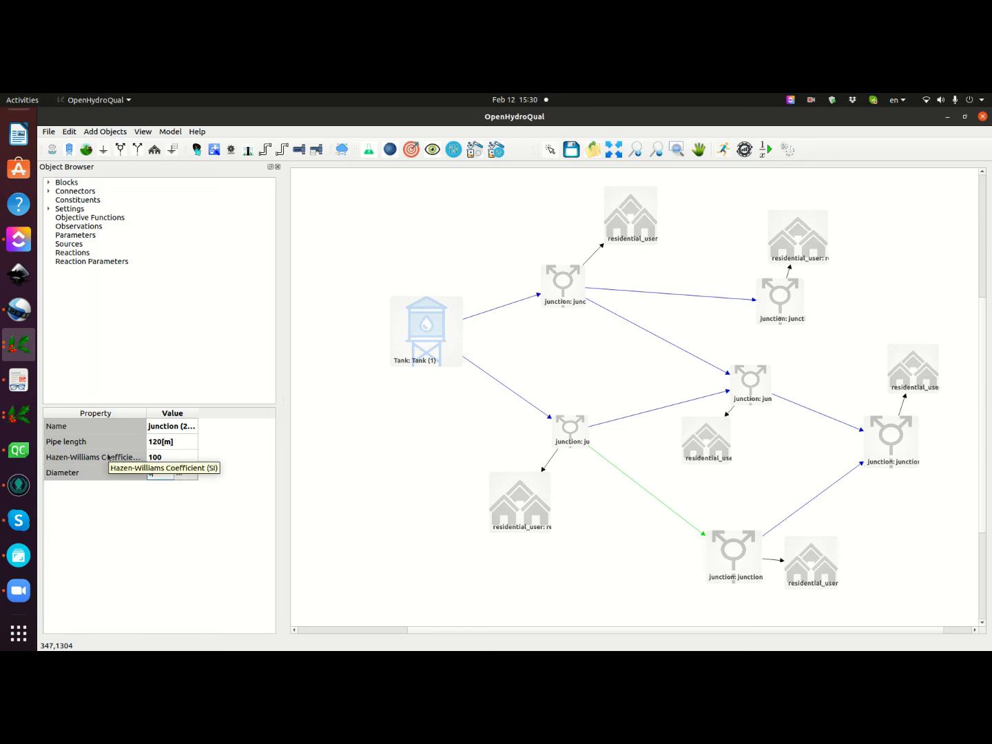
{"action": "key", "text": "Return"}
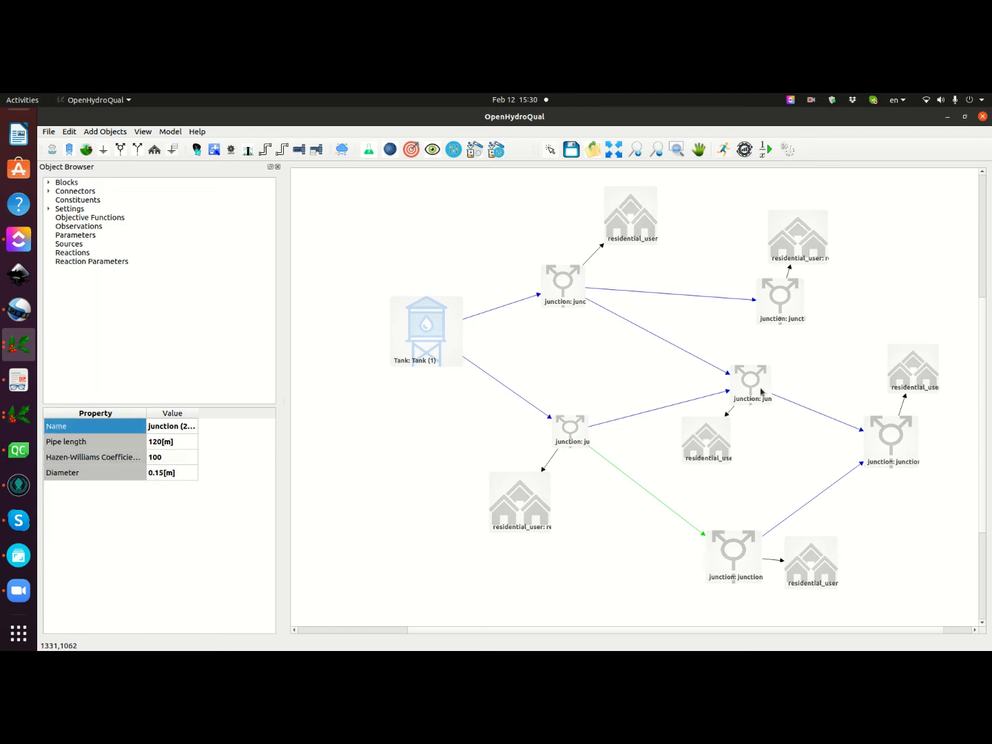
- Check the diagram and set the pipe from junction (4) to junction (6) to length 140 m and diameter 0.1 m
{"action": "left_click", "coordinate": [794, 405]}
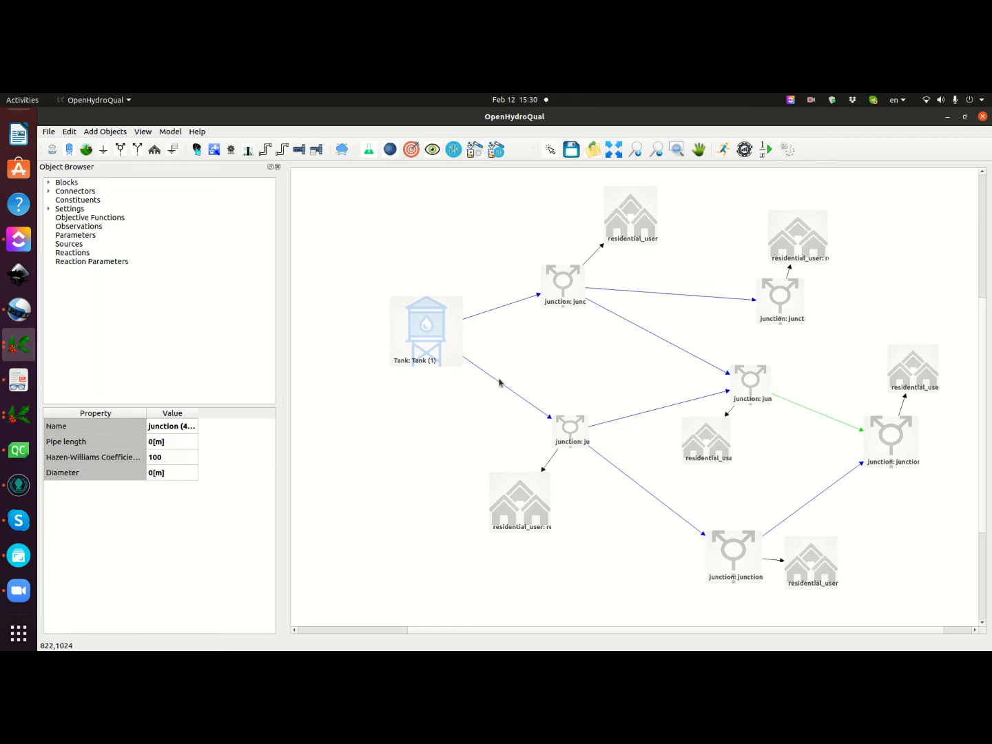
{"action": "left_click", "coordinate": [21, 385]}
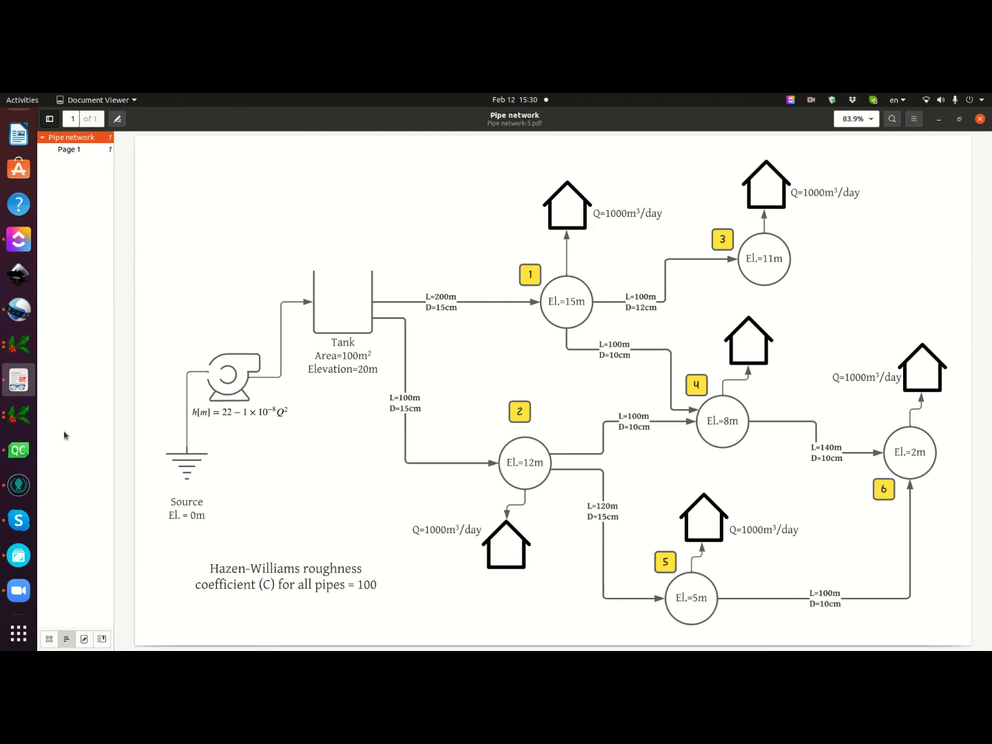
{"action": "left_click", "coordinate": [19, 345]}
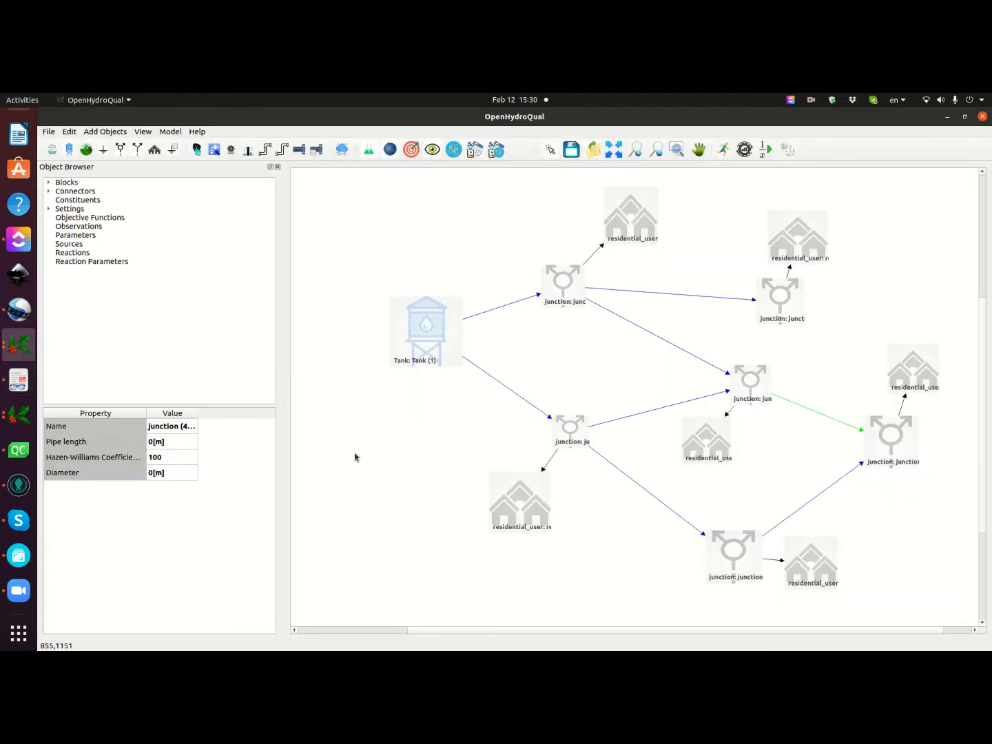
{"action": "double_click", "coordinate": [152, 446]}
{"action": "type", "text": "140"}
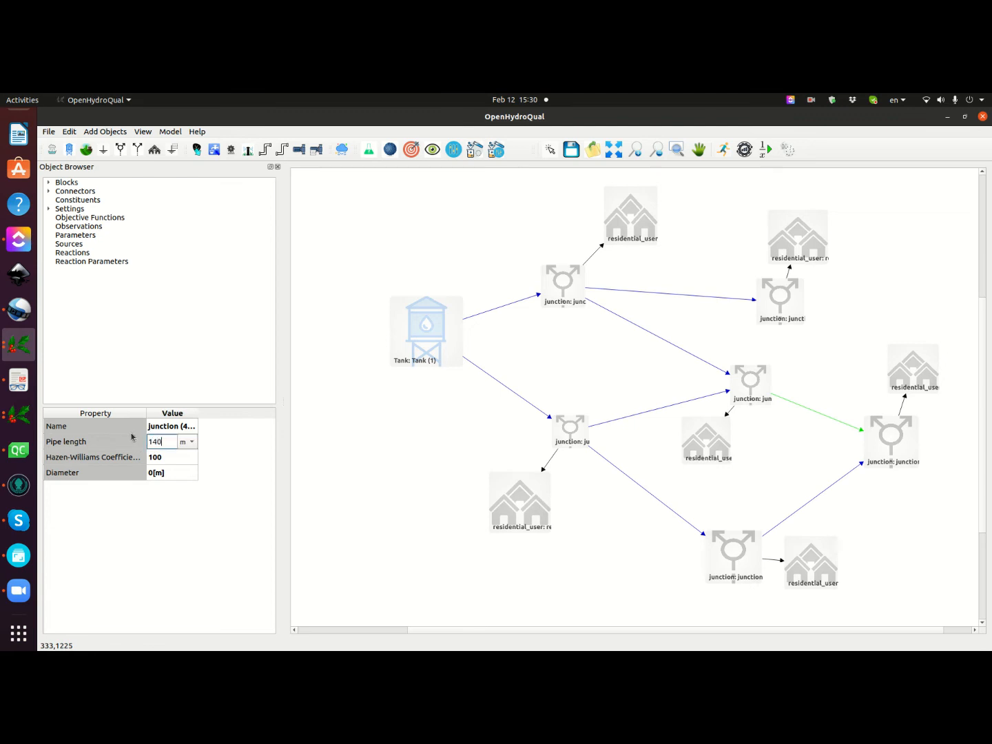
{"action": "key", "text": "Tab"}
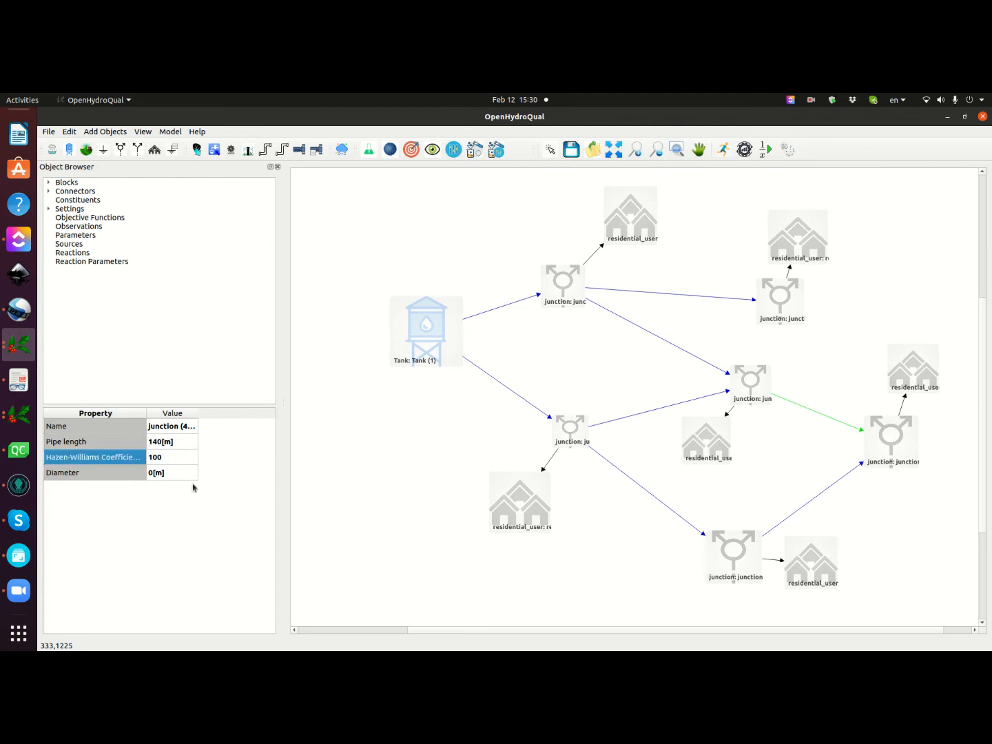
{"action": "double_click", "coordinate": [156, 473]}
{"action": "type", "text": "0.1"}
{"action": "key", "text": "Tab"}
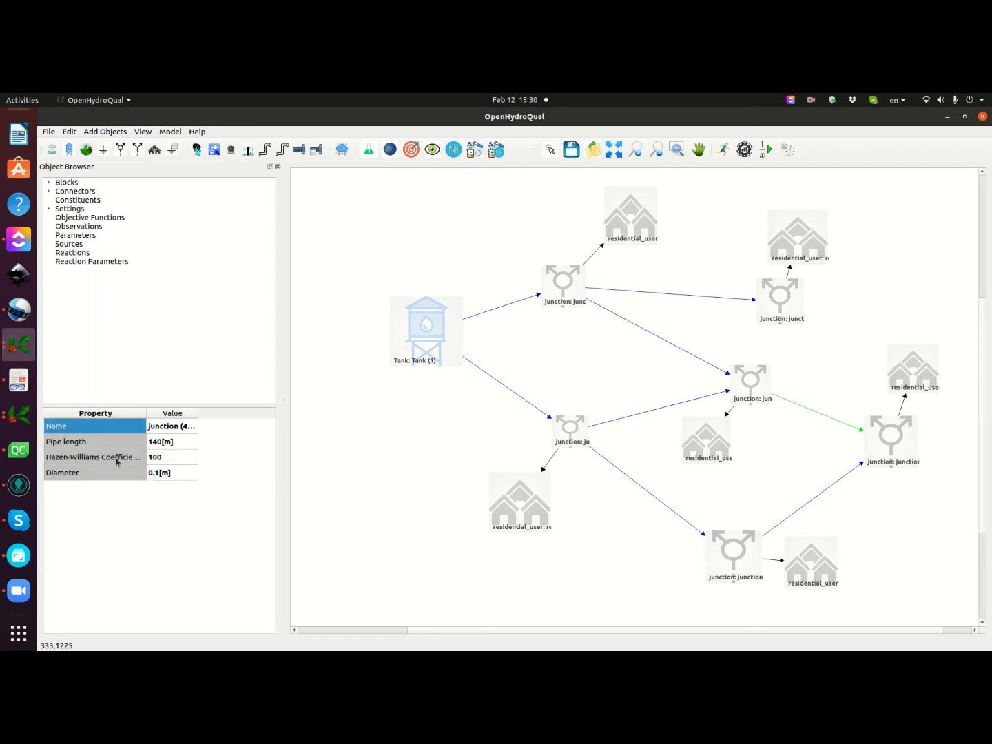
- Set the pipe from junction (5) to junction (6) to length 100 m and diameter 0.1 m
{"action": "left_click", "coordinate": [813, 502]}
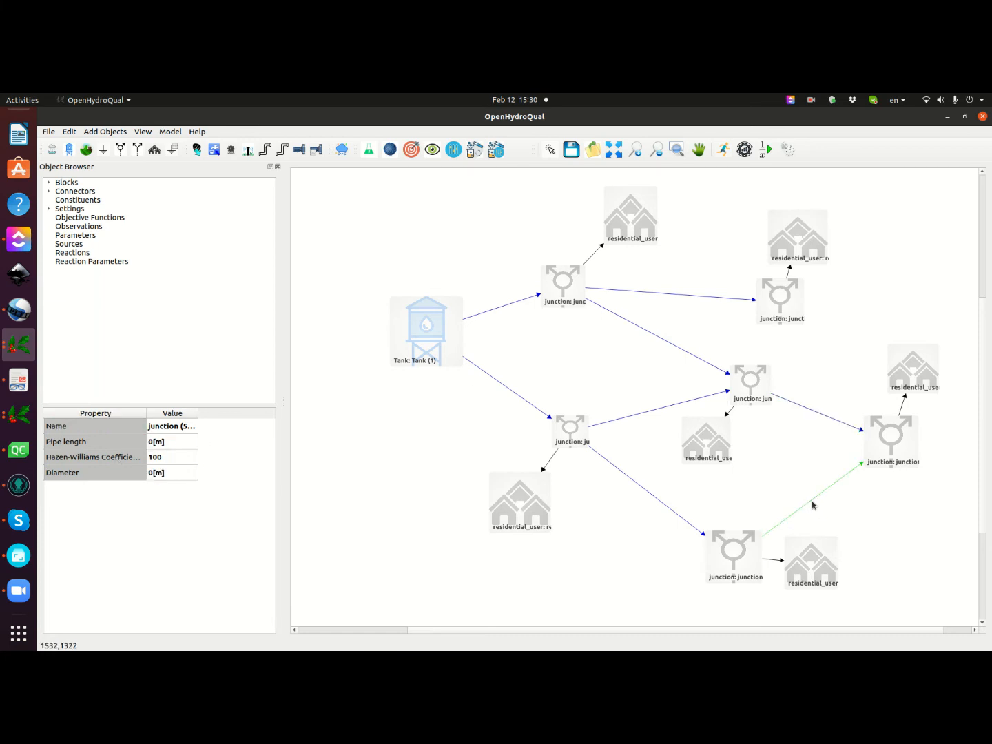
{"action": "double_click", "coordinate": [154, 444]}
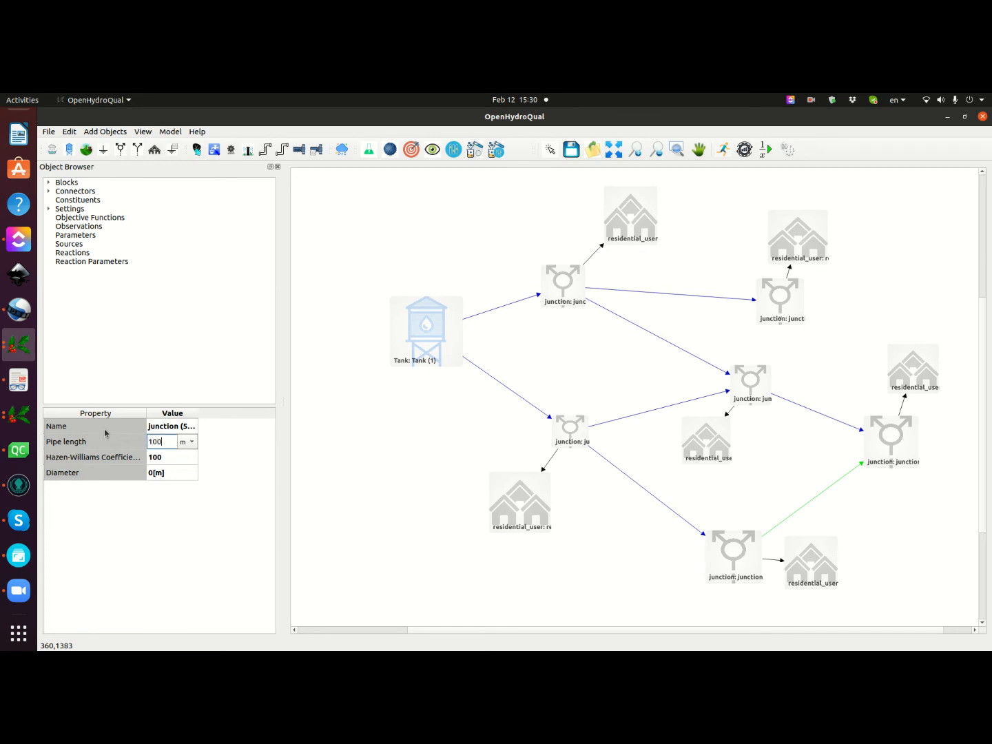
{"action": "key", "text": "Tab"}
{"action": "double_click", "coordinate": [152, 476]}
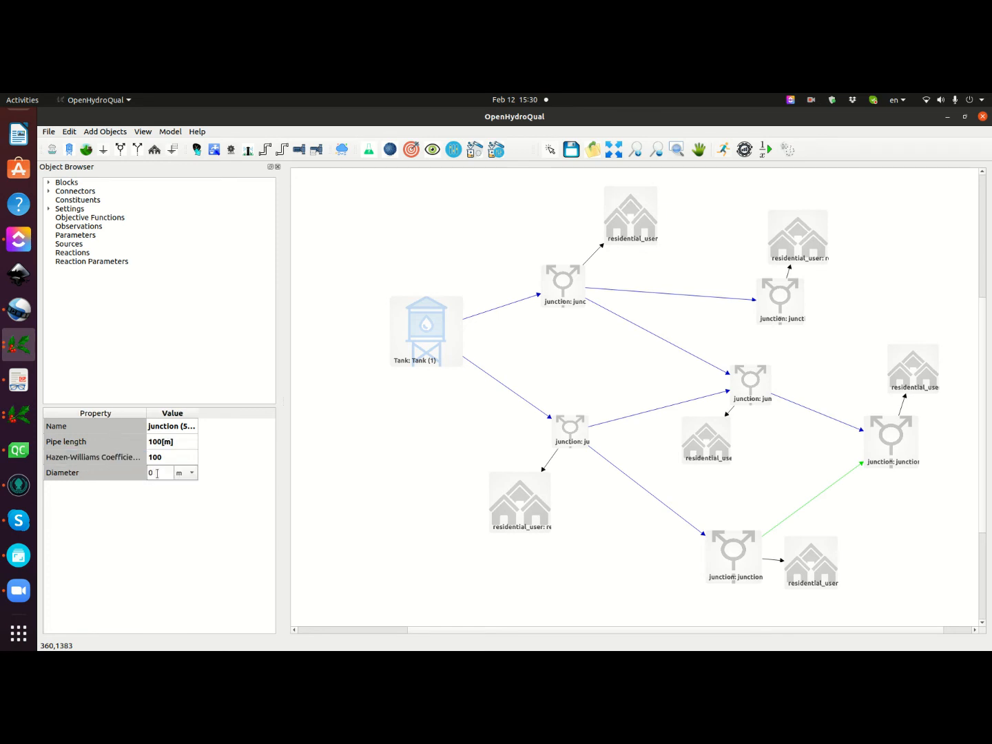
{"action": "type", "text": "0.1"}
{"action": "key", "text": "Tab"}
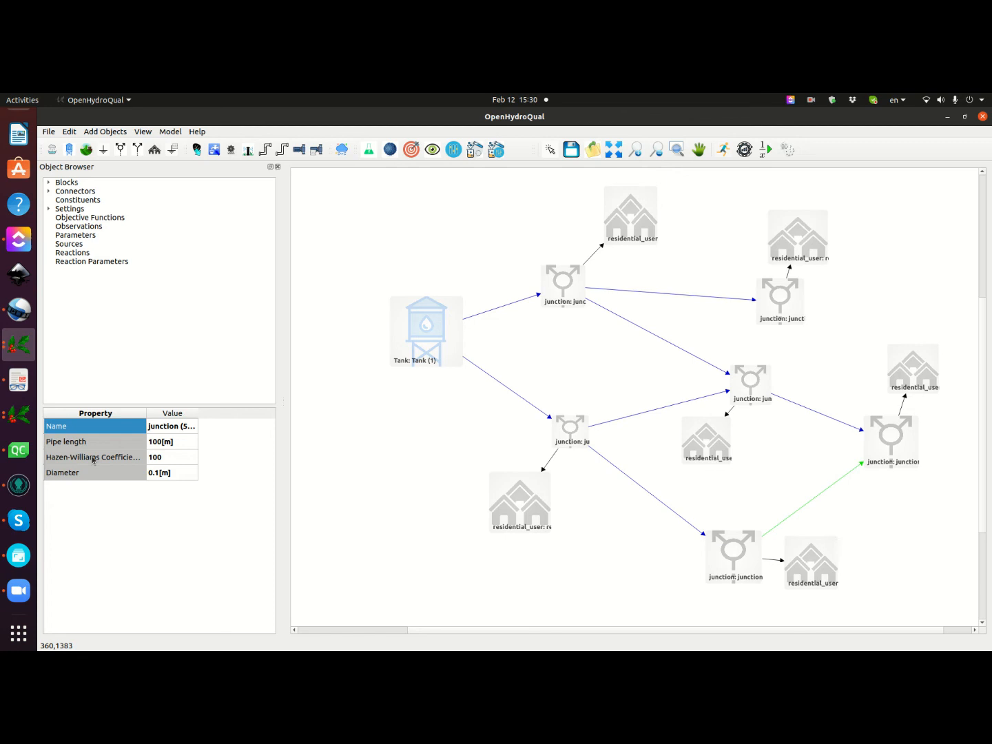
- Save the model as Pipe_network_tutorial in the Aquifolium folder inside Dropbox
{"action": "left_click", "coordinate": [590, 151]}
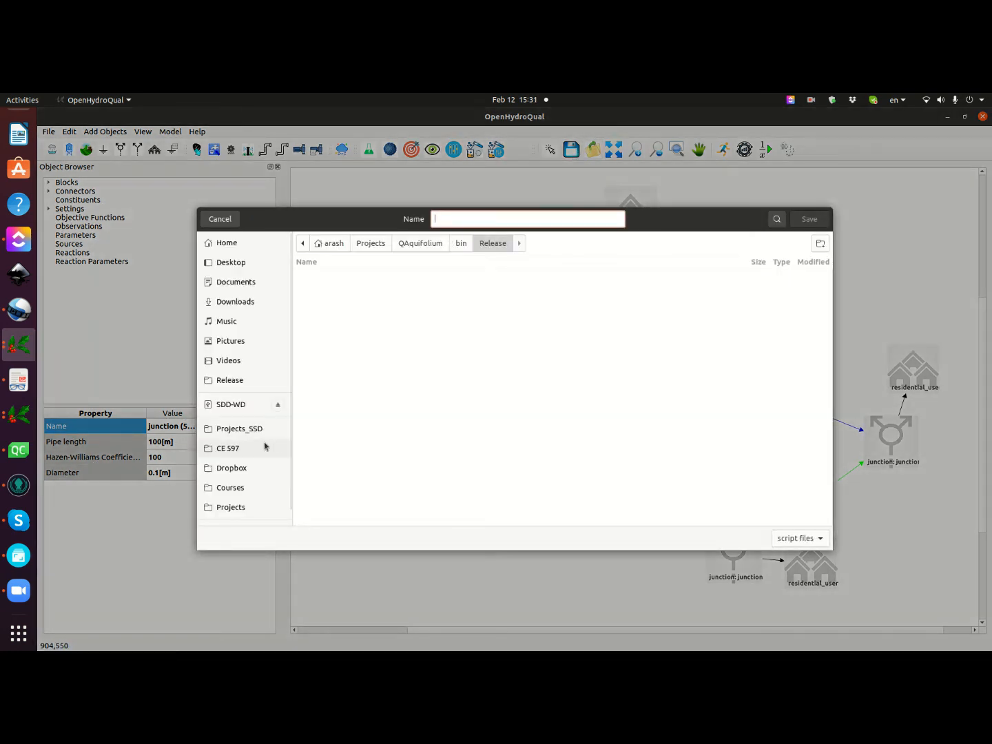
{"action": "left_click", "coordinate": [235, 467]}
{"action": "double_click", "coordinate": [354, 276]}
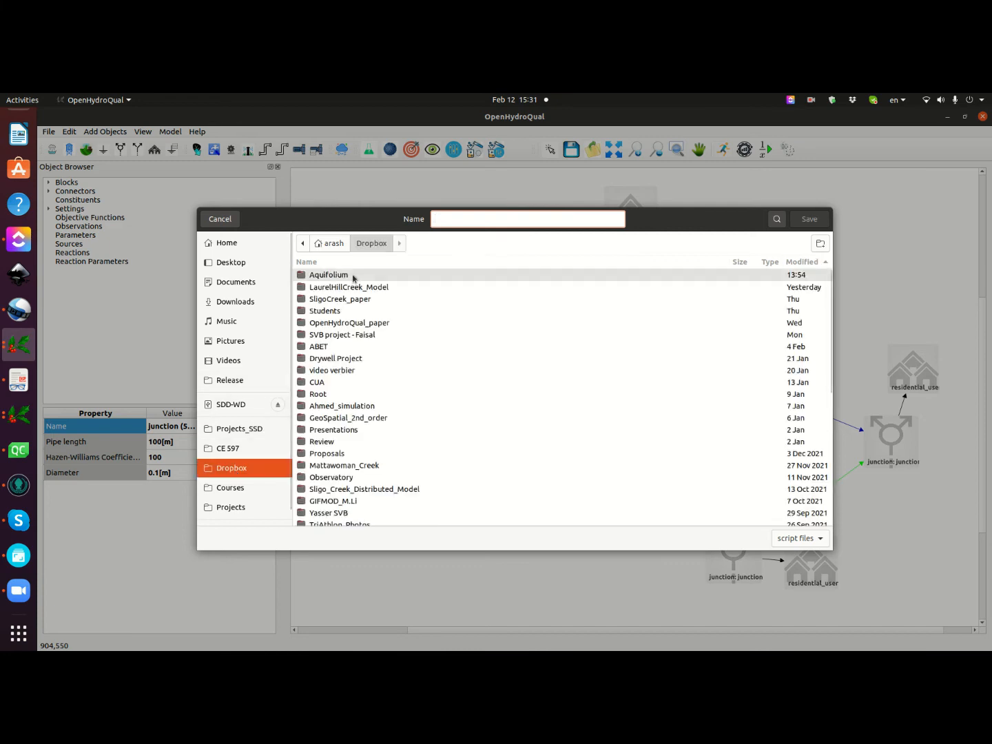
{"action": "left_click", "coordinate": [470, 219]}
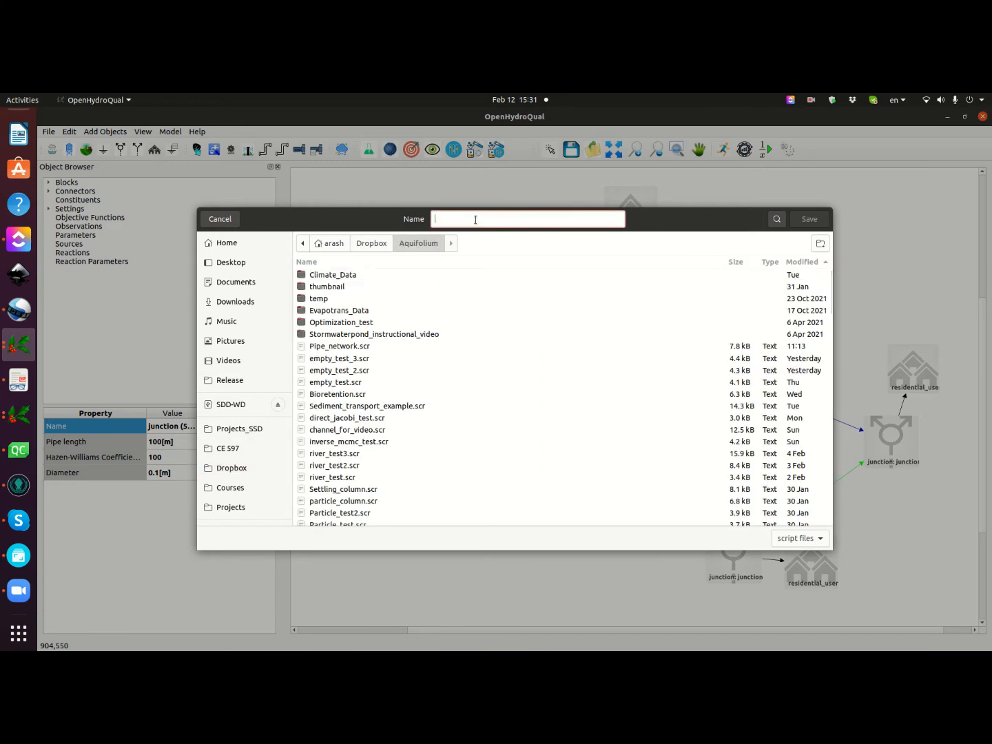
{"action": "type", "text": "Pipe"}
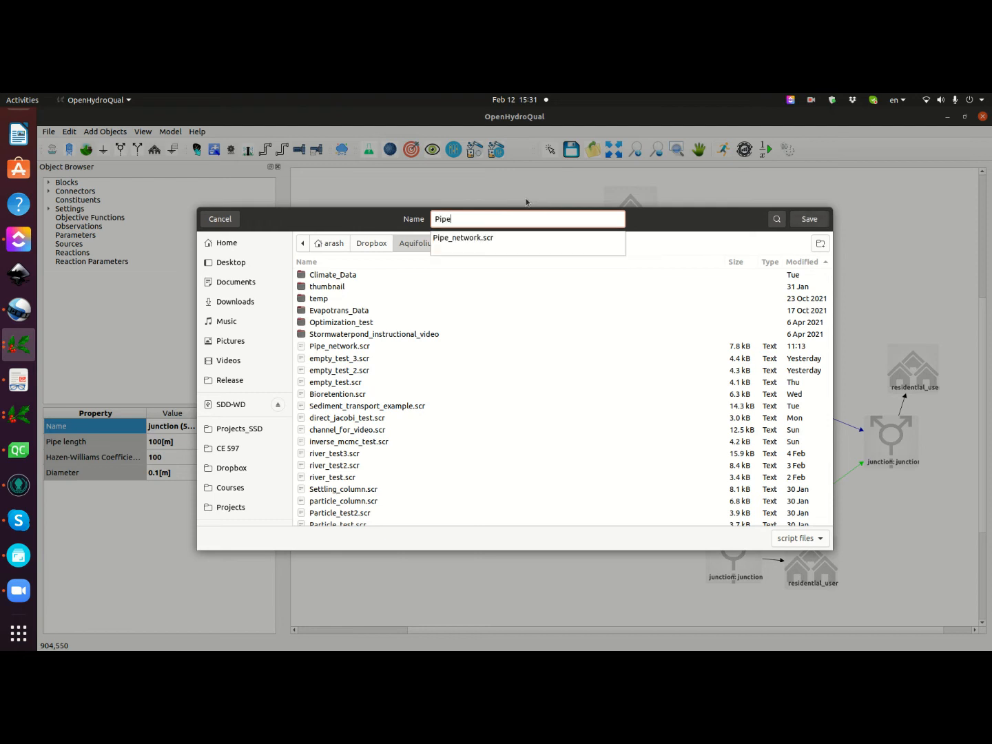
{"action": "type", "text": "_network_tutor"}
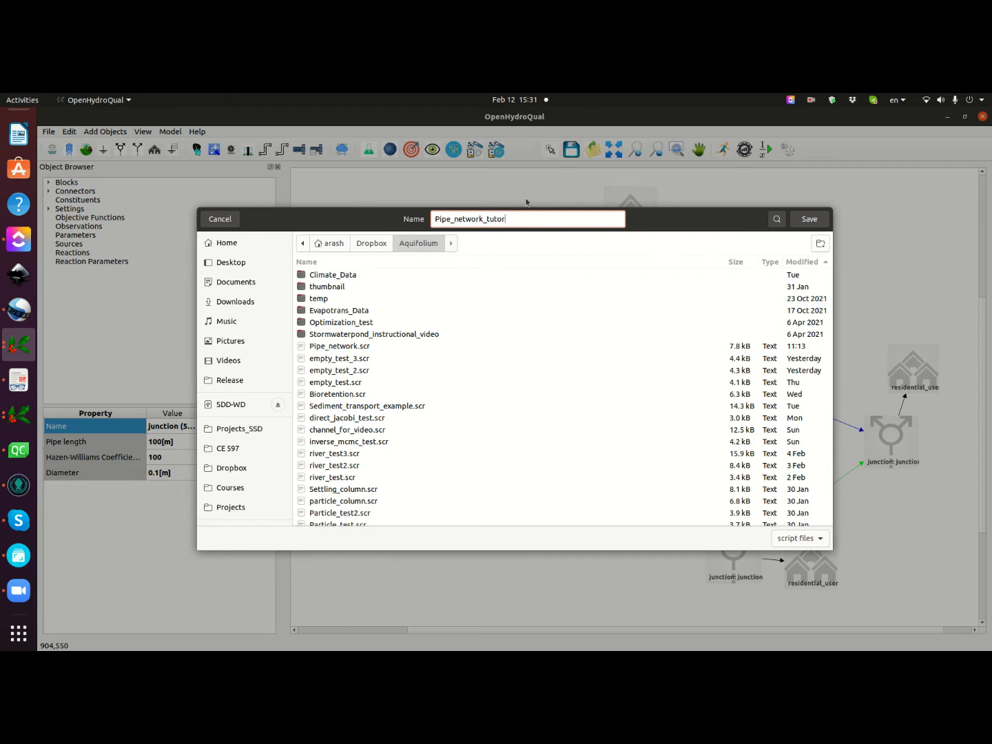
{"action": "key", "text": "Return"}
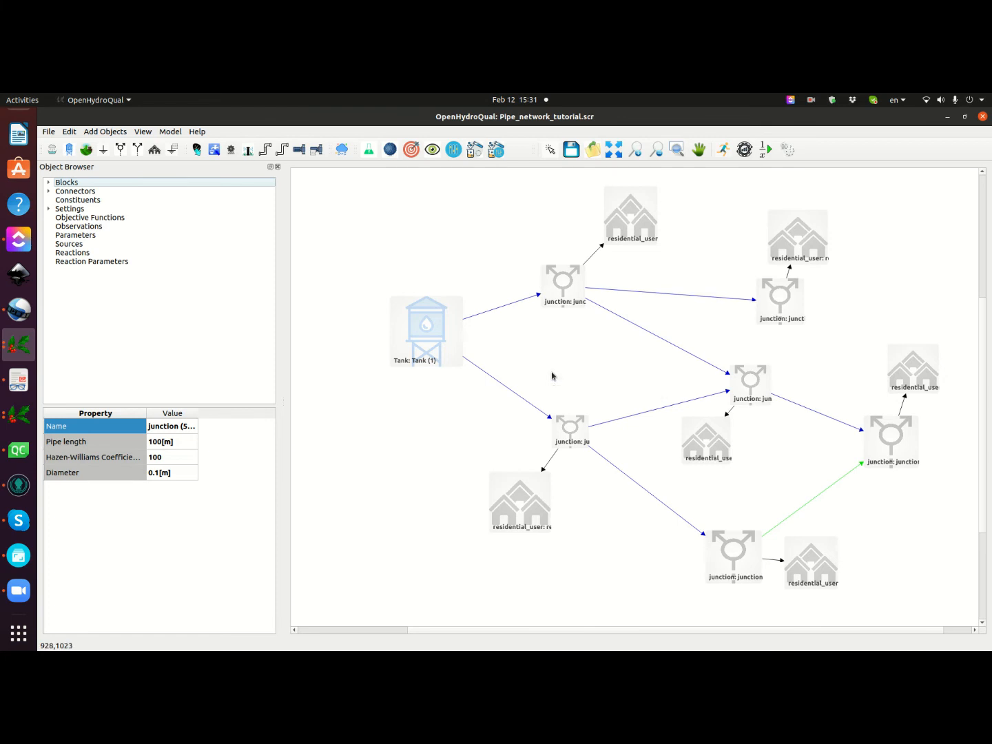
- Set the initial storage of Tank (1) to 200 m³
{"action": "left_click", "coordinate": [420, 324]}
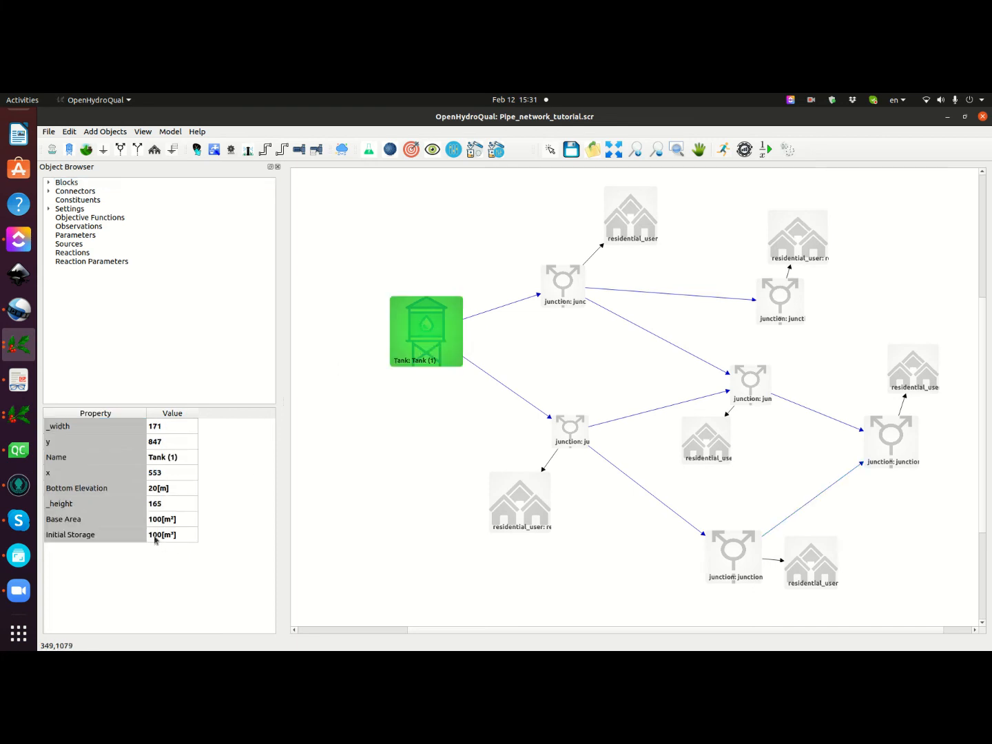
{"action": "left_click", "coordinate": [155, 540]}
{"action": "left_click", "coordinate": [160, 536]}
{"action": "key", "text": "BackSpace"}
{"action": "key", "text": "BackSpace"}
{"action": "key", "text": "BackSpace"}
{"action": "type", "text": "20"}
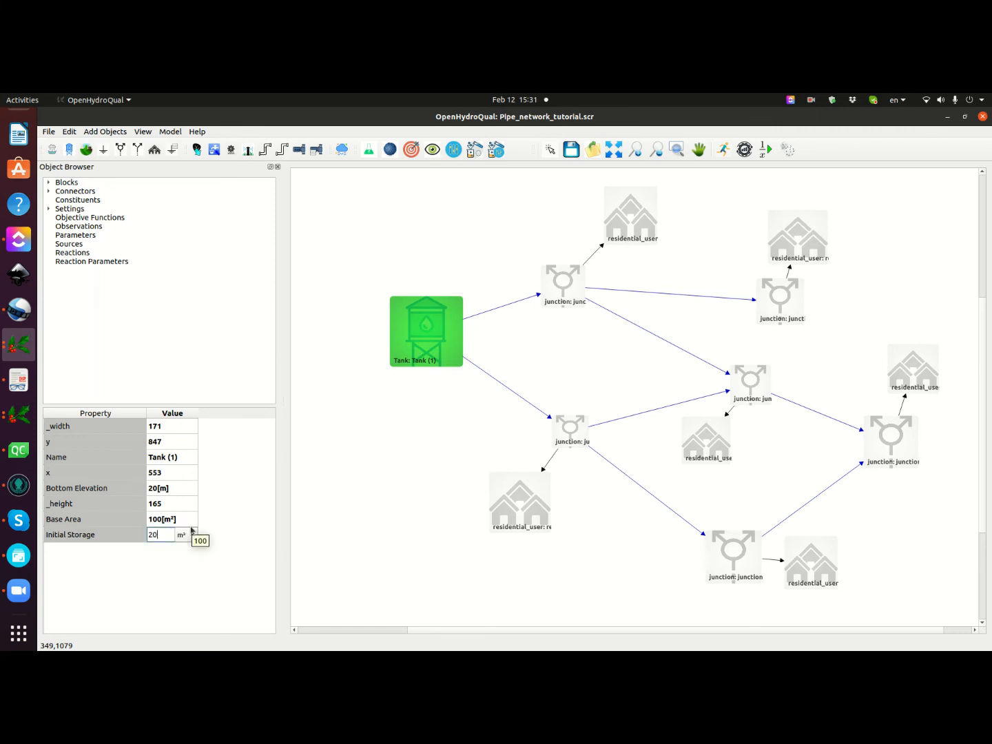
{"action": "type", "text": "0"}
{"action": "key", "text": "Return"}
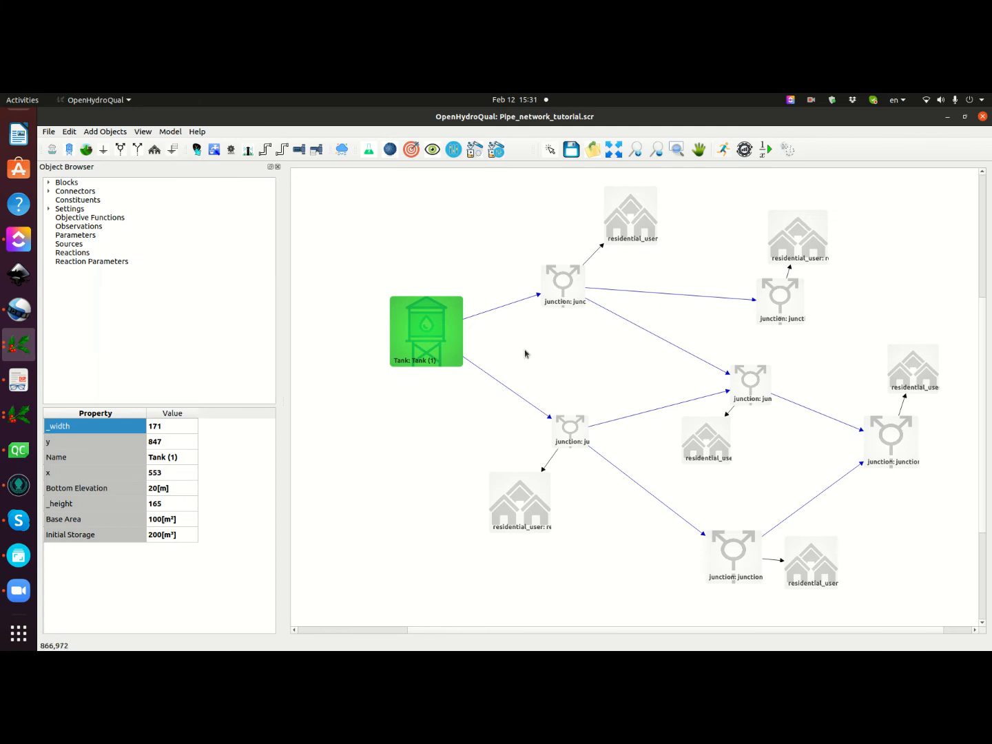
- Run the simulation and view the Storage result plot of Tank (1)
{"action": "left_click", "coordinate": [724, 150]}
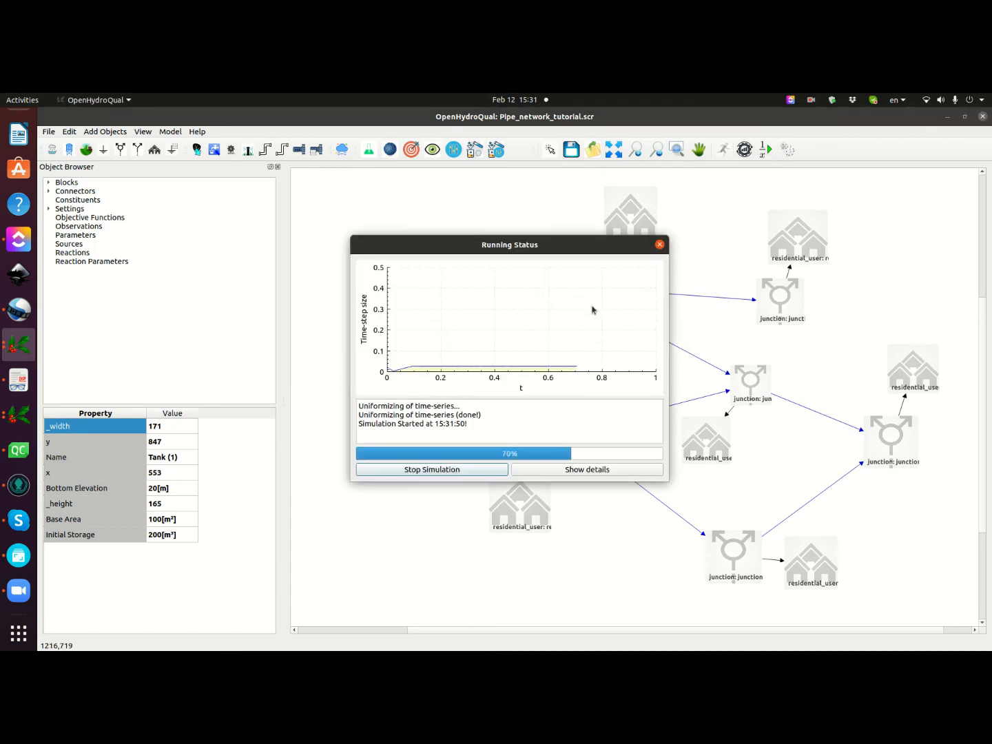
{"action": "left_click", "coordinate": [659, 245]}
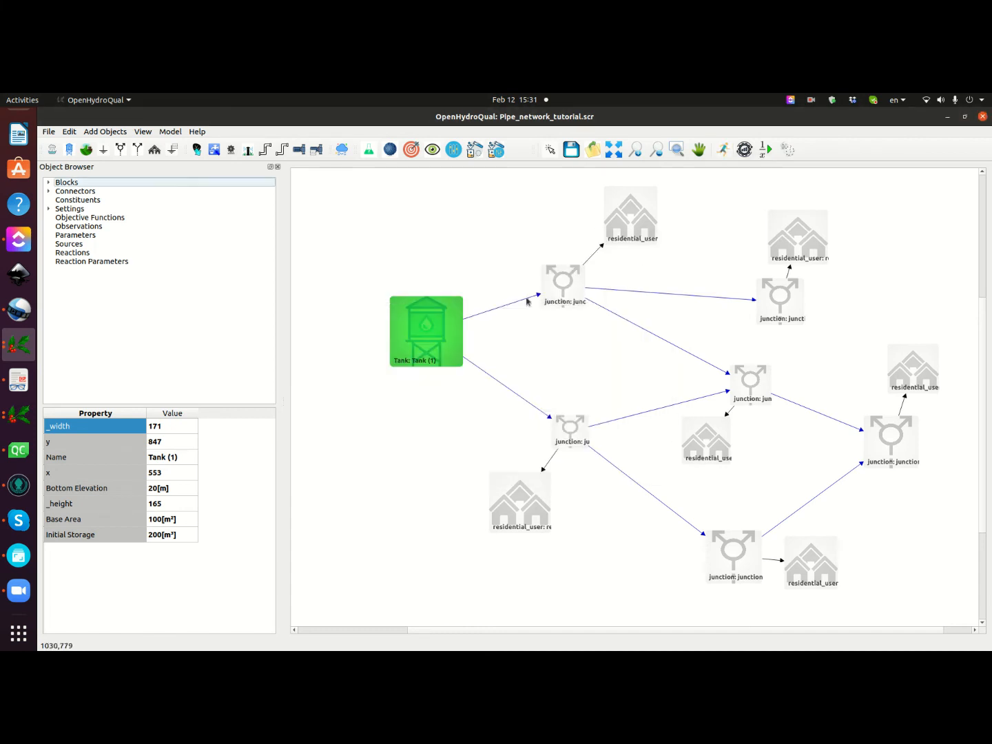
{"action": "left_click", "coordinate": [482, 317]}
{"action": "left_click", "coordinate": [458, 319]}
{"action": "right_click", "coordinate": [427, 329]}
{"action": "mouse_move", "coordinate": [452, 386]}
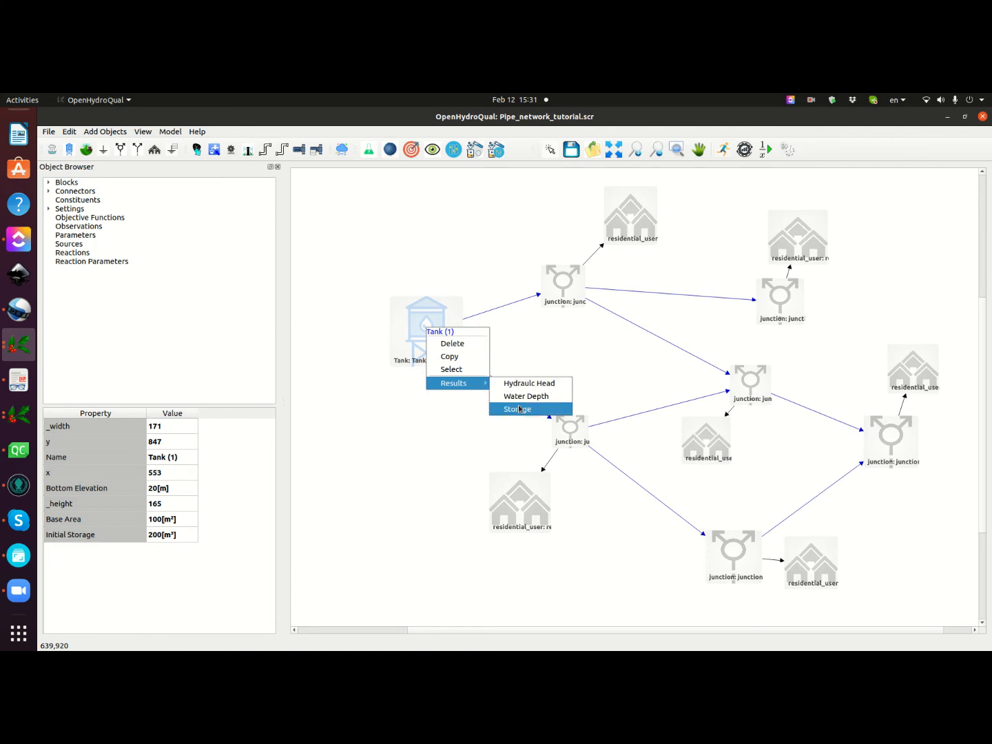
{"action": "left_click", "coordinate": [399, 341]}
{"action": "right_click", "coordinate": [410, 337]}
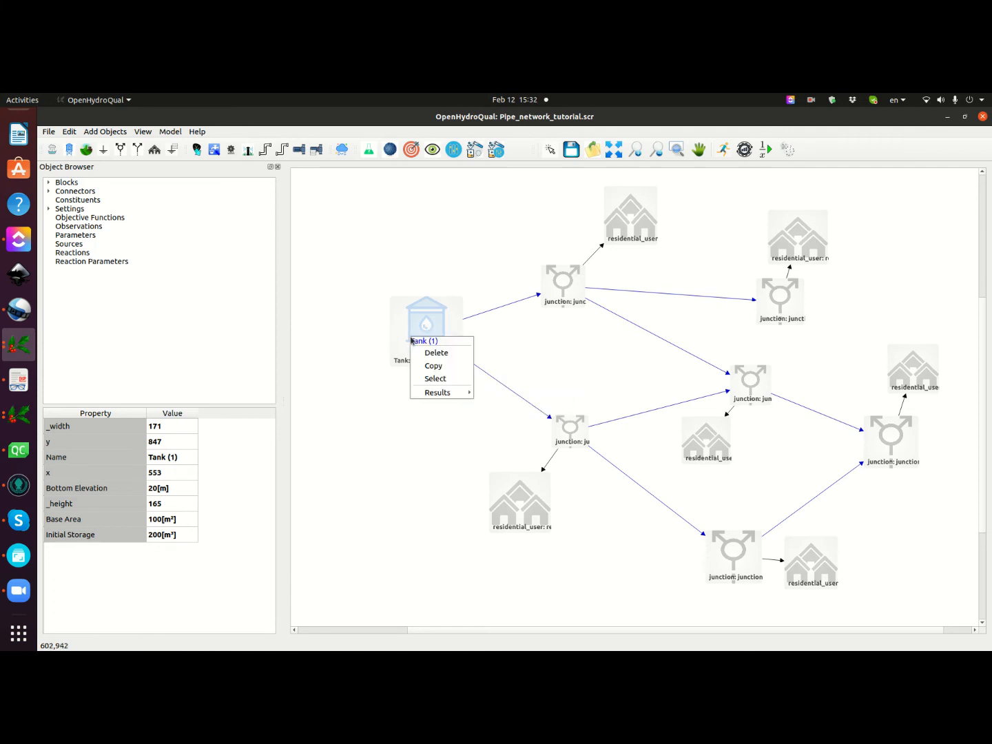
{"action": "mouse_move", "coordinate": [439, 393]}
{"action": "left_click", "coordinate": [501, 418]}
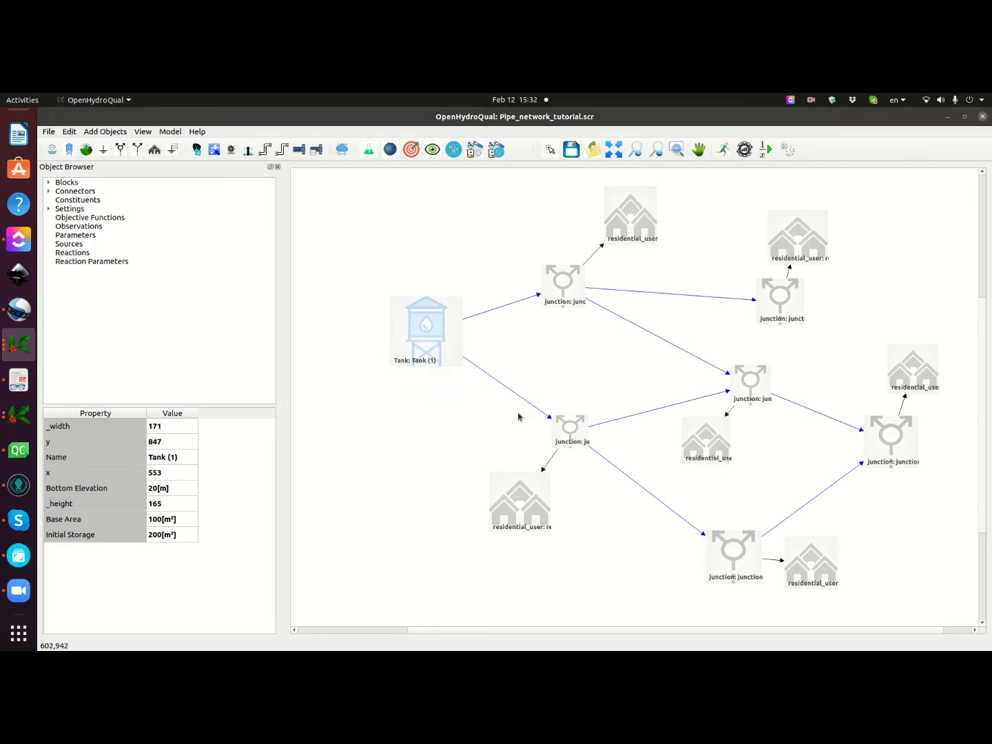
{"action": "left_click_drag", "start_coordinate": [319, 167], "coordinate": [590, 193]}
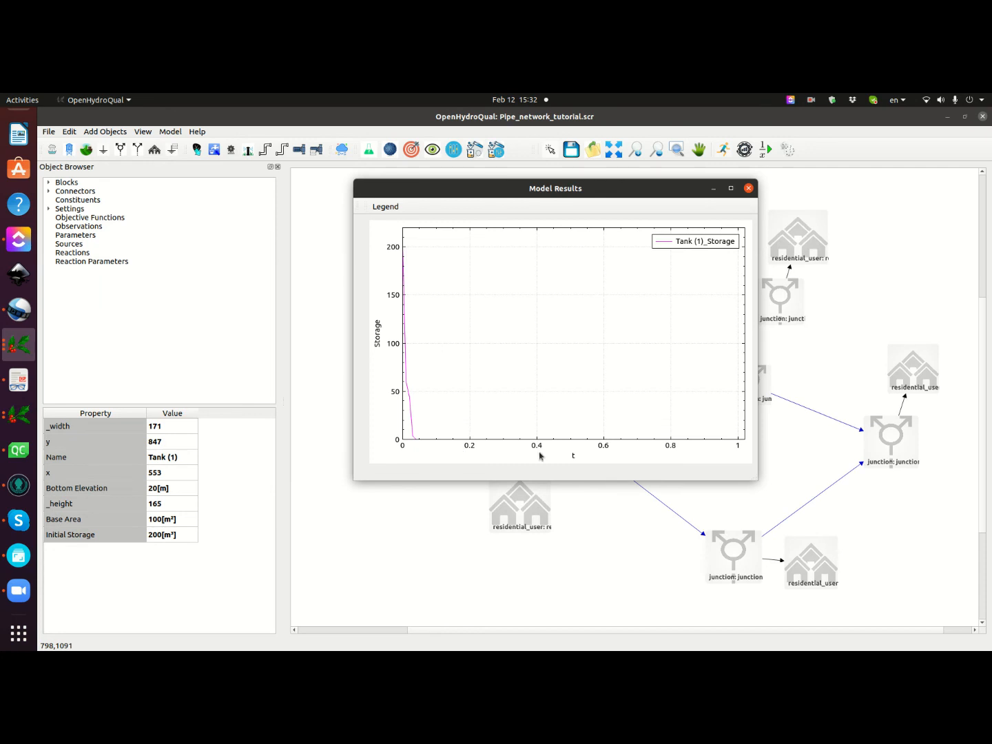
{"action": "left_click", "coordinate": [749, 189]}
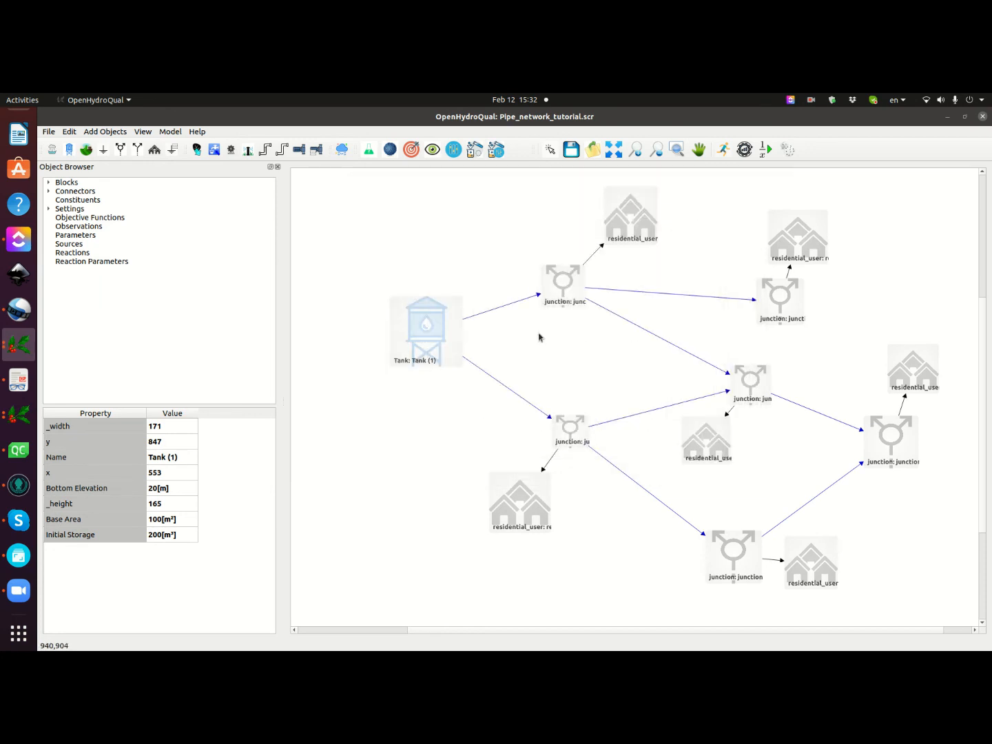
- View the Flow rate result plot of the pipe from Tank (1) to junction (1)
{"action": "left_click", "coordinate": [504, 308]}
{"action": "right_click", "coordinate": [504, 309]}
{"action": "mouse_move", "coordinate": [553, 350]}
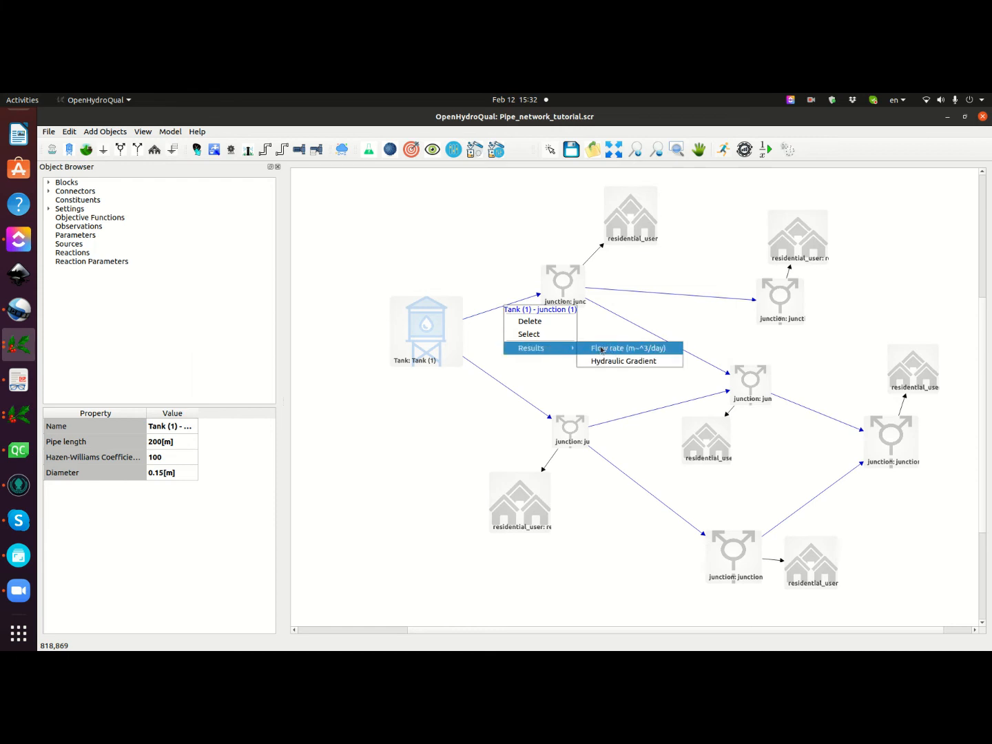
{"action": "left_click", "coordinate": [601, 350]}
{"action": "left_click_drag", "start_coordinate": [302, 171], "coordinate": [665, 210]}
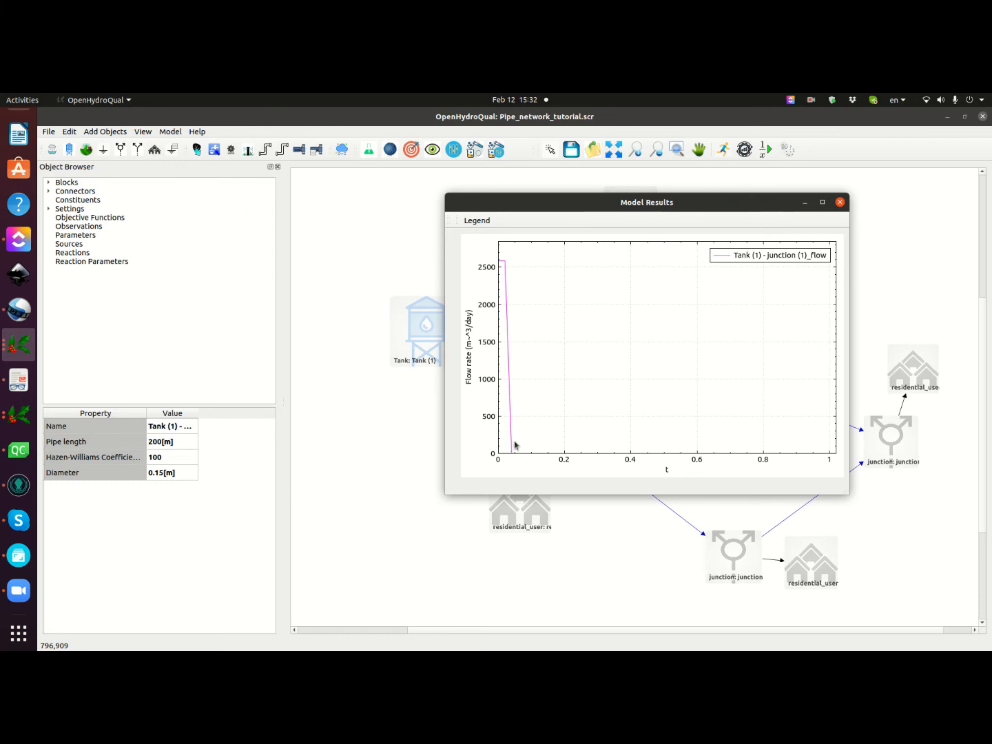
{"action": "left_click", "coordinate": [841, 202]}
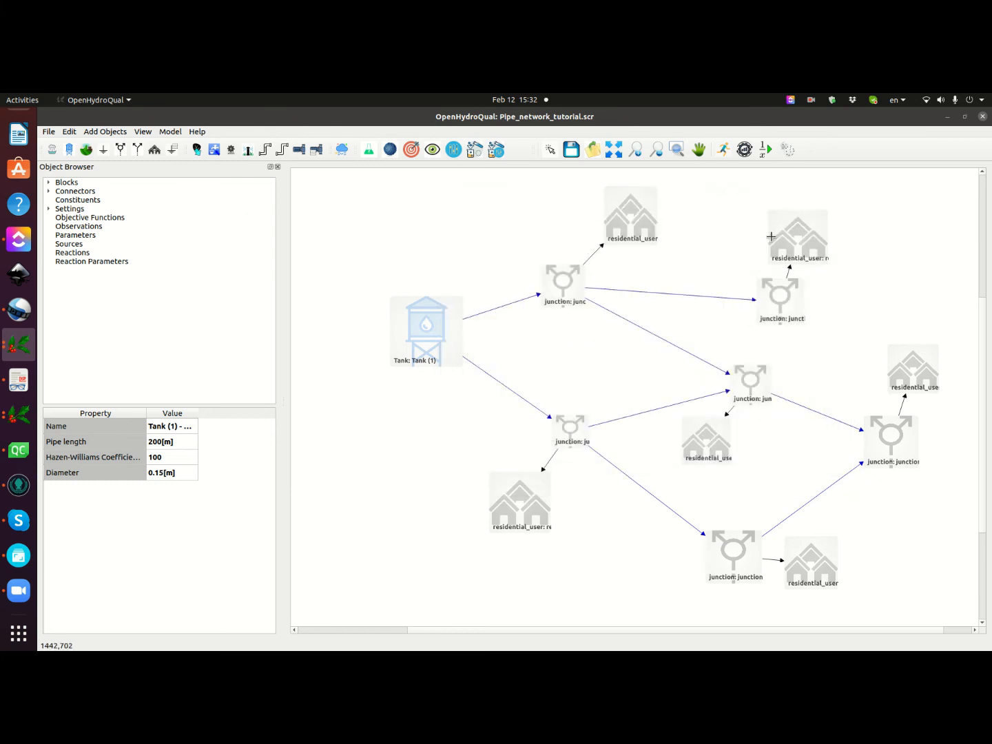
- Move residential_user (3) slightly away from junction (3) and view the Flow rate result plot of the connector between them
{"action": "left_click_drag", "start_coordinate": [797, 237], "coordinate": [804, 213]}
{"action": "left_click", "coordinate": [795, 253]}
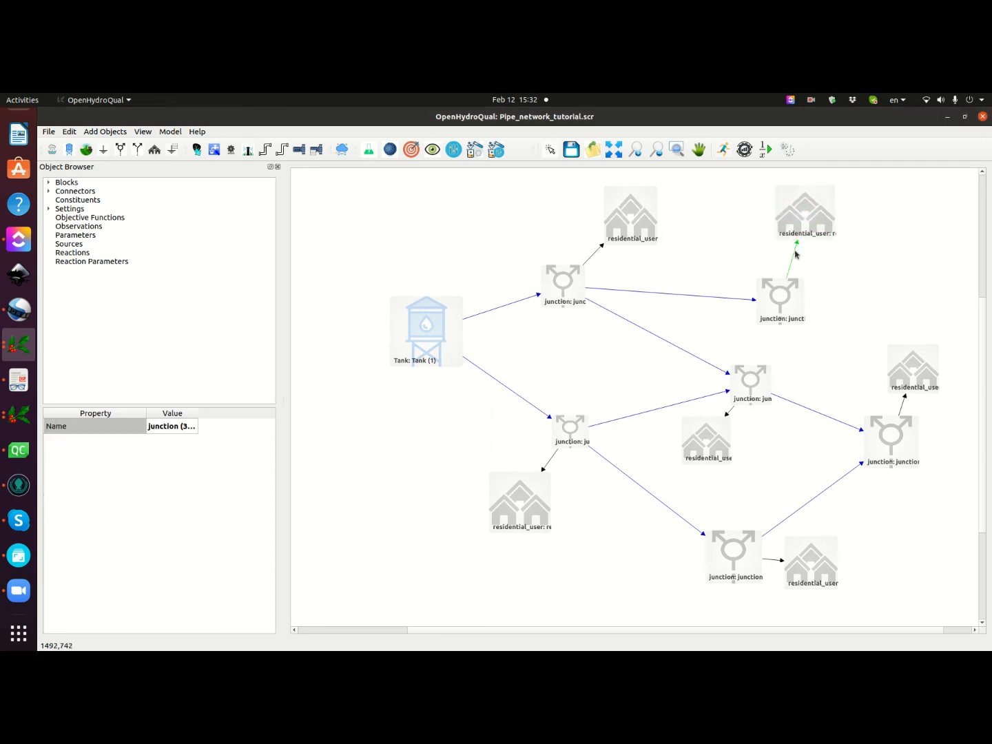
{"action": "right_click", "coordinate": [794, 260]}
{"action": "mouse_move", "coordinate": [847, 299]}
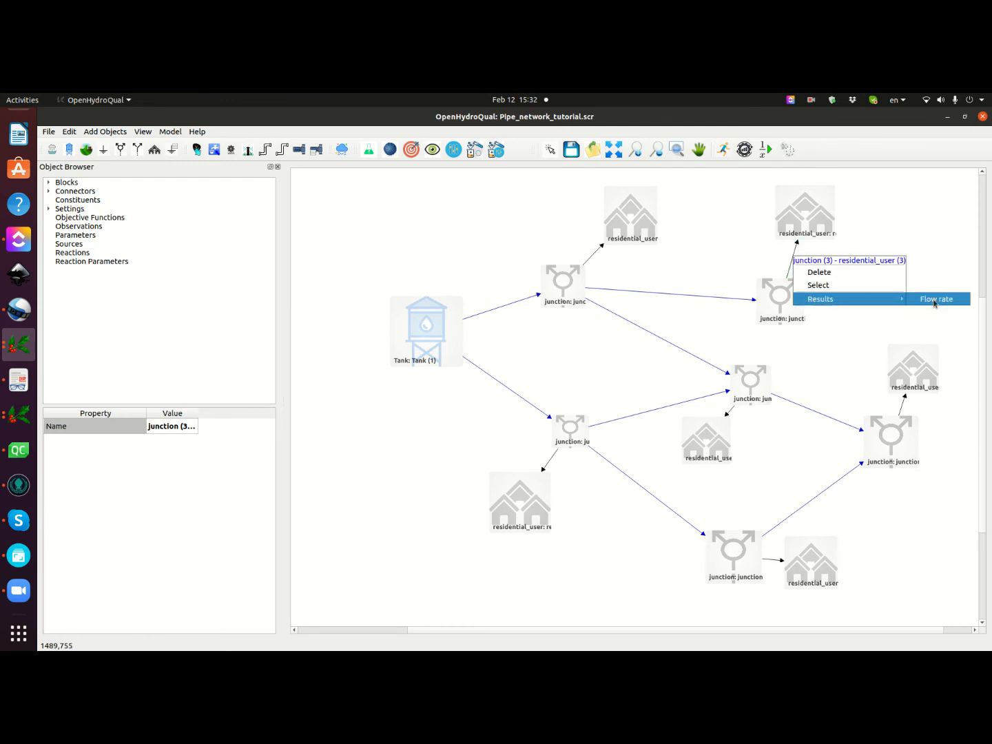
{"action": "left_click", "coordinate": [934, 301]}
{"action": "left_click_drag", "start_coordinate": [308, 162], "coordinate": [621, 213]}
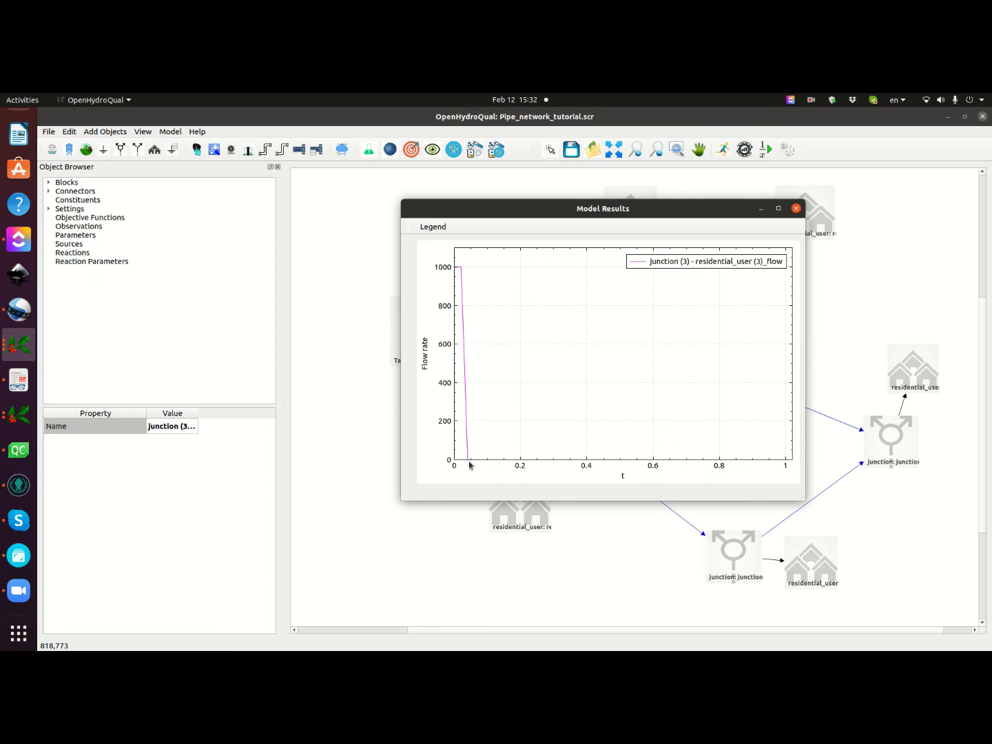
{"action": "left_click", "coordinate": [796, 210]}
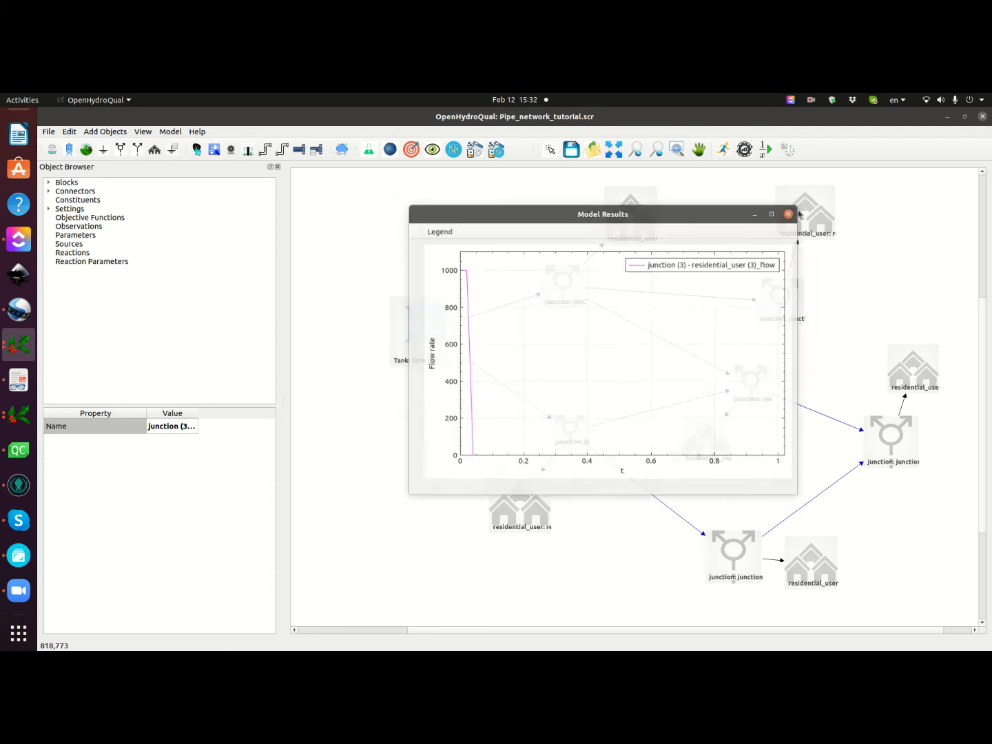
- Add a fixed-head block as the source below and to the left of the tank, and shrink it
{"action": "left_click_drag", "start_coordinate": [560, 630], "coordinate": [470, 630]}
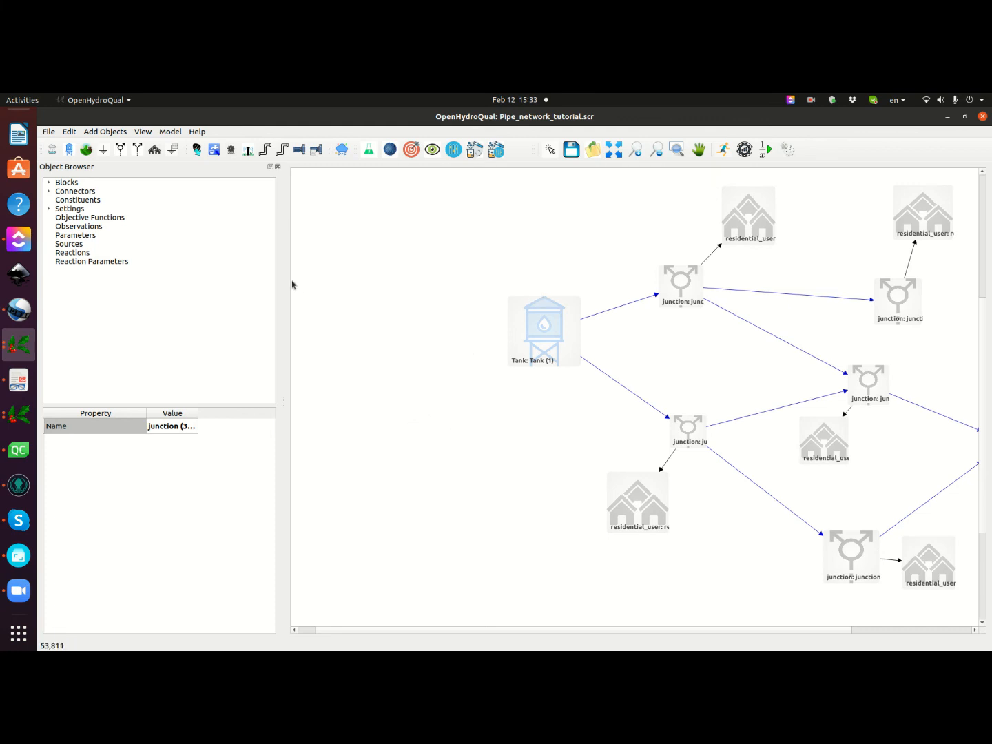
{"action": "left_click", "coordinate": [104, 150]}
{"action": "left_click_drag", "start_coordinate": [692, 385], "coordinate": [395, 479]}
{"action": "left_click_drag", "start_coordinate": [445, 418], "coordinate": [419, 444]}
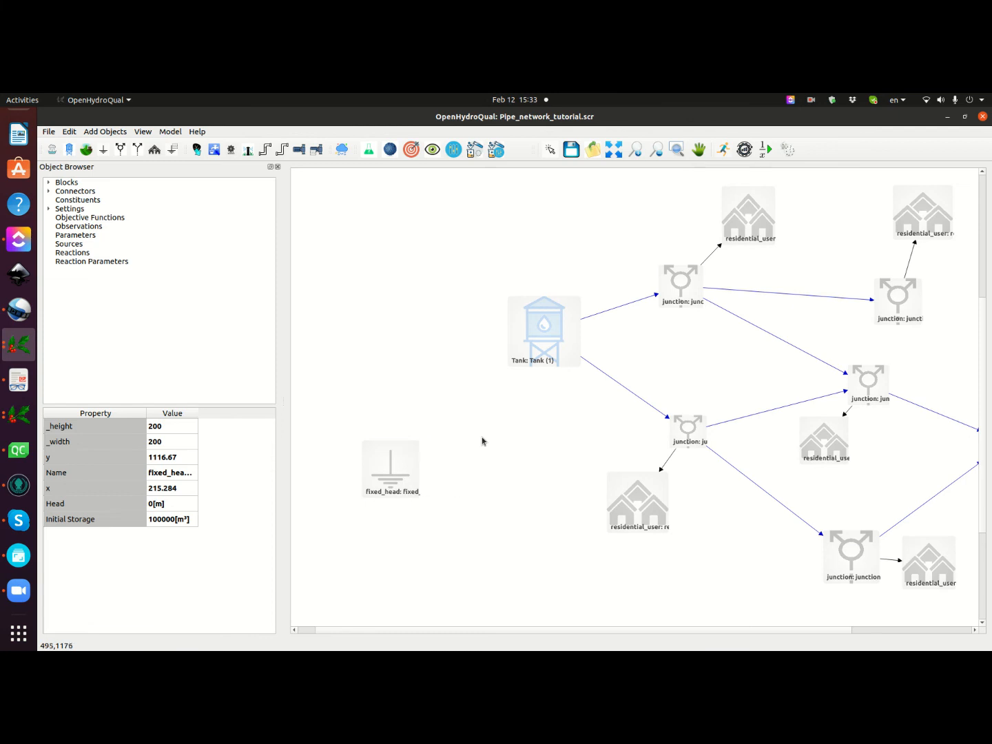
- Connect the fixed-head source to Tank (1) with a quadratic head-flow pump, and shift the source slightly up and to the left
{"action": "left_click", "coordinate": [387, 487]}
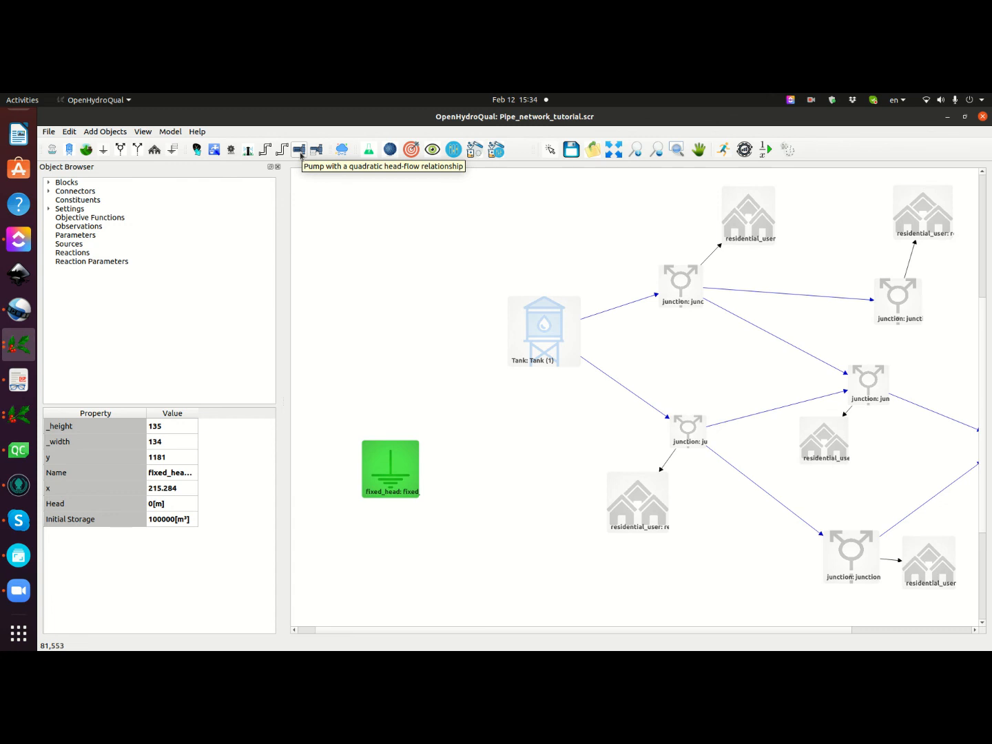
{"action": "left_click", "coordinate": [16, 381]}
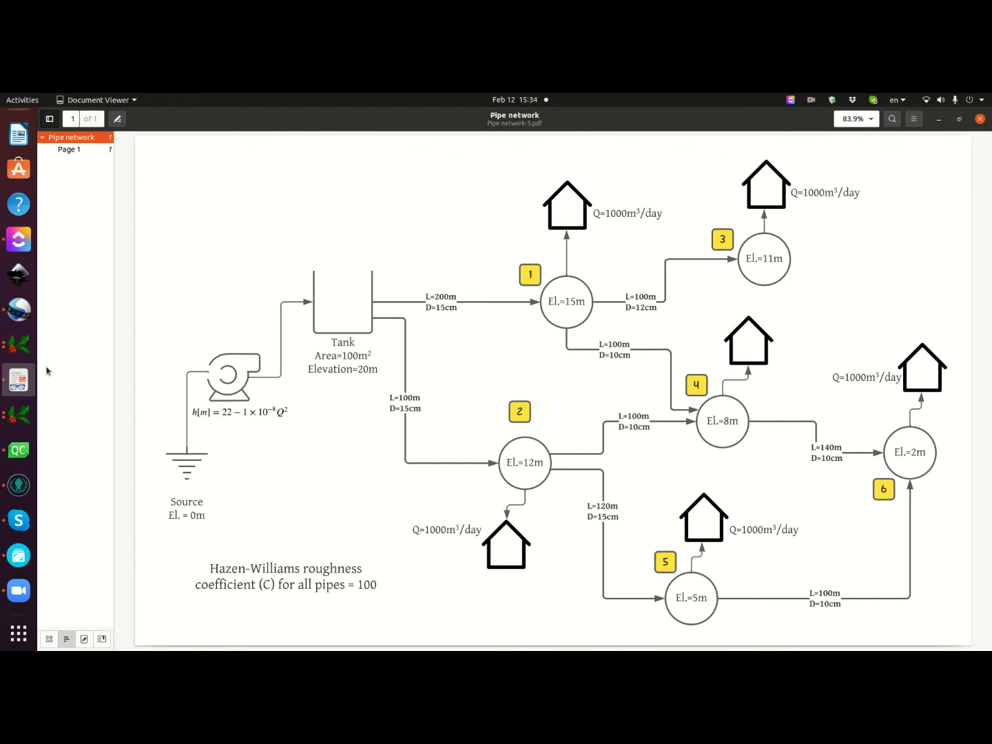
{"action": "left_click", "coordinate": [21, 357]}
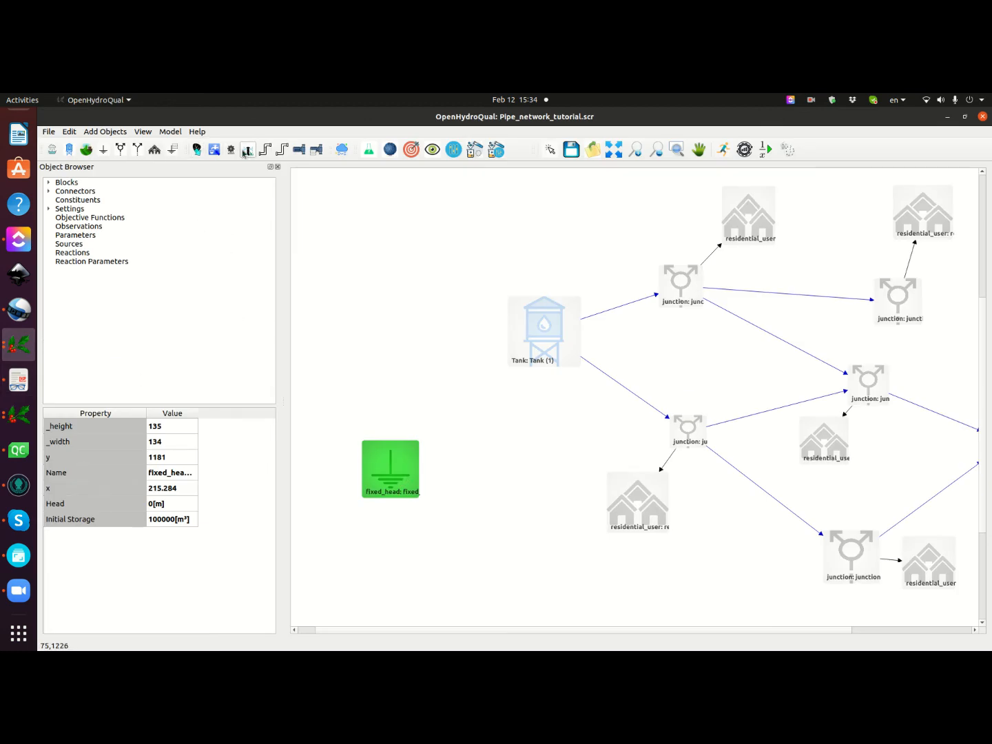
{"action": "left_click", "coordinate": [302, 153]}
{"action": "left_click", "coordinate": [412, 446]}
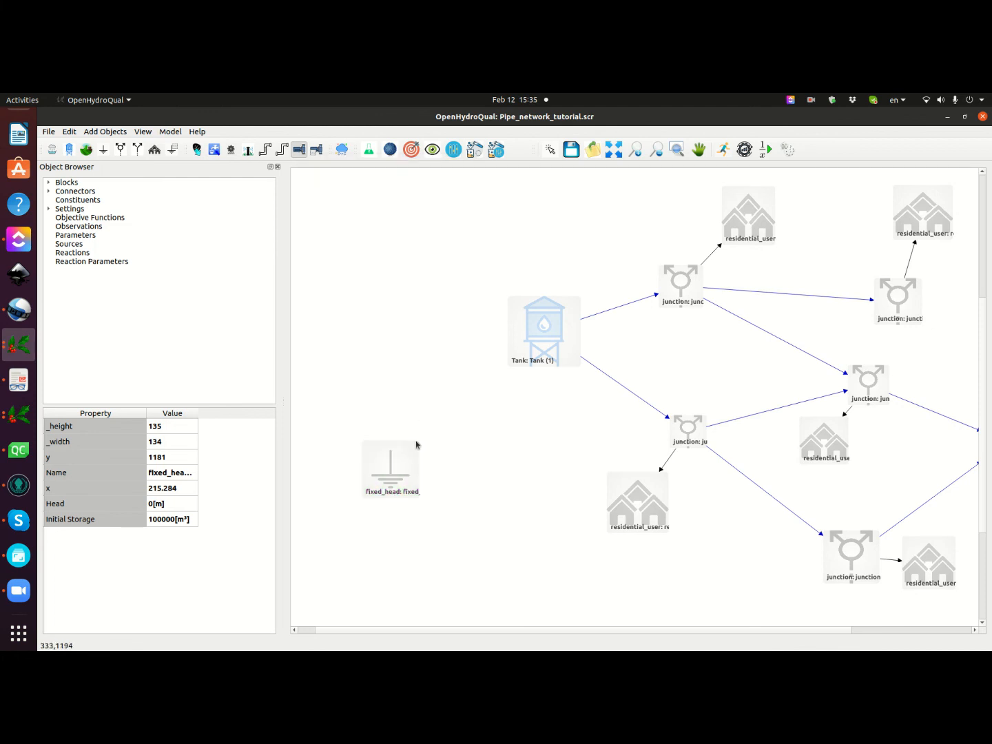
{"action": "left_click", "coordinate": [530, 348]}
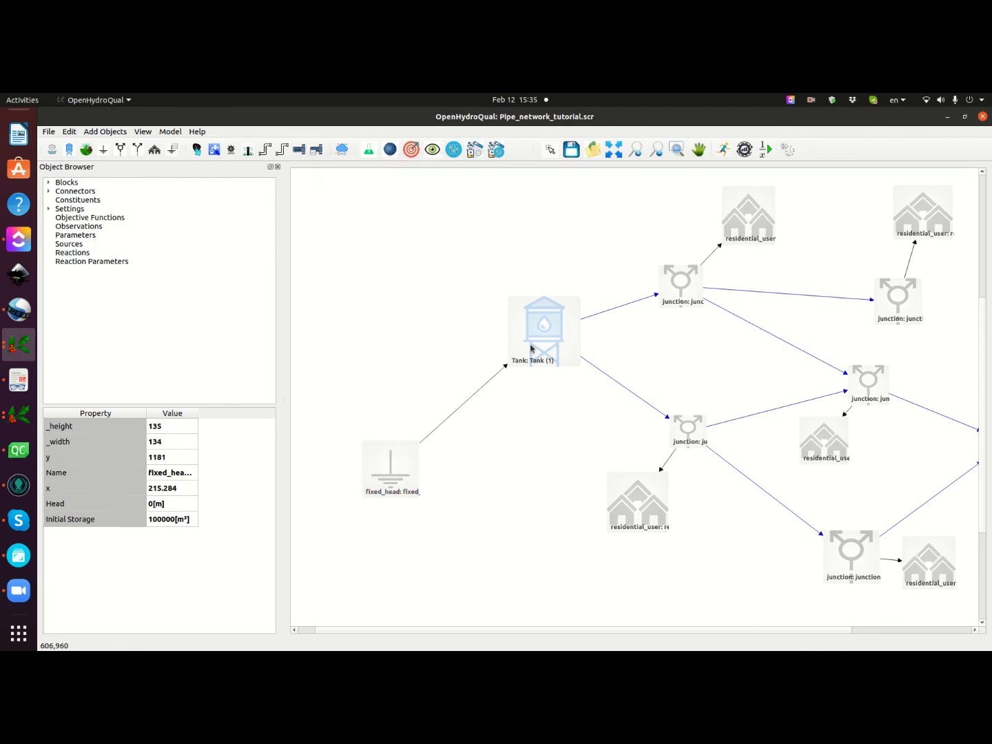
{"action": "left_click", "coordinate": [480, 395]}
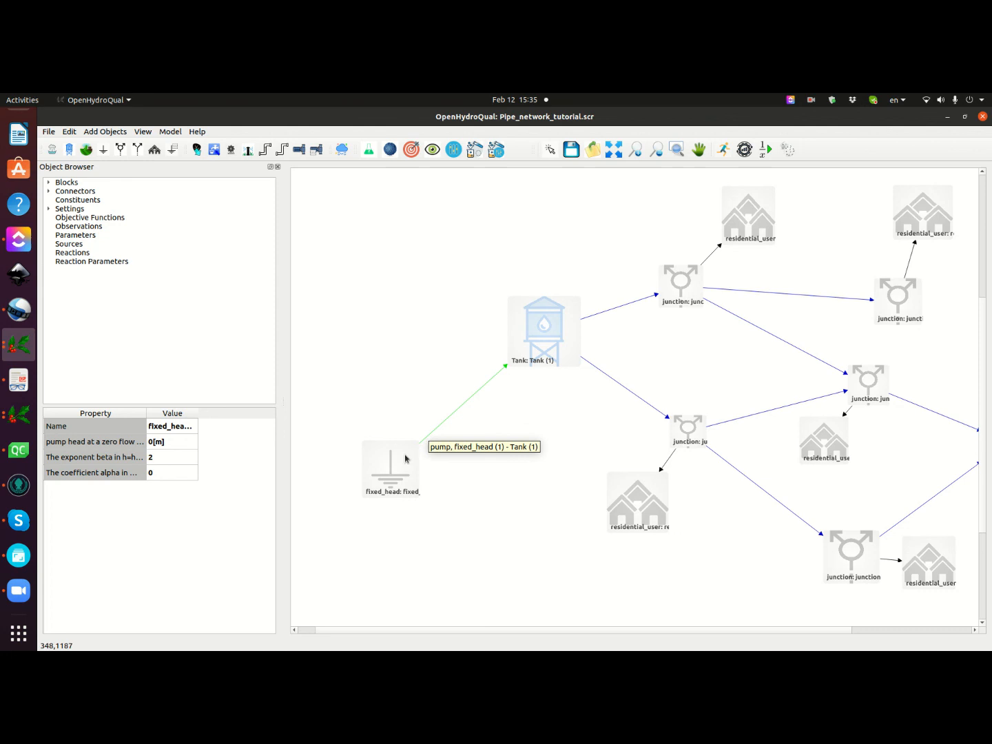
{"action": "left_click_drag", "start_coordinate": [396, 467], "coordinate": [384, 456]}
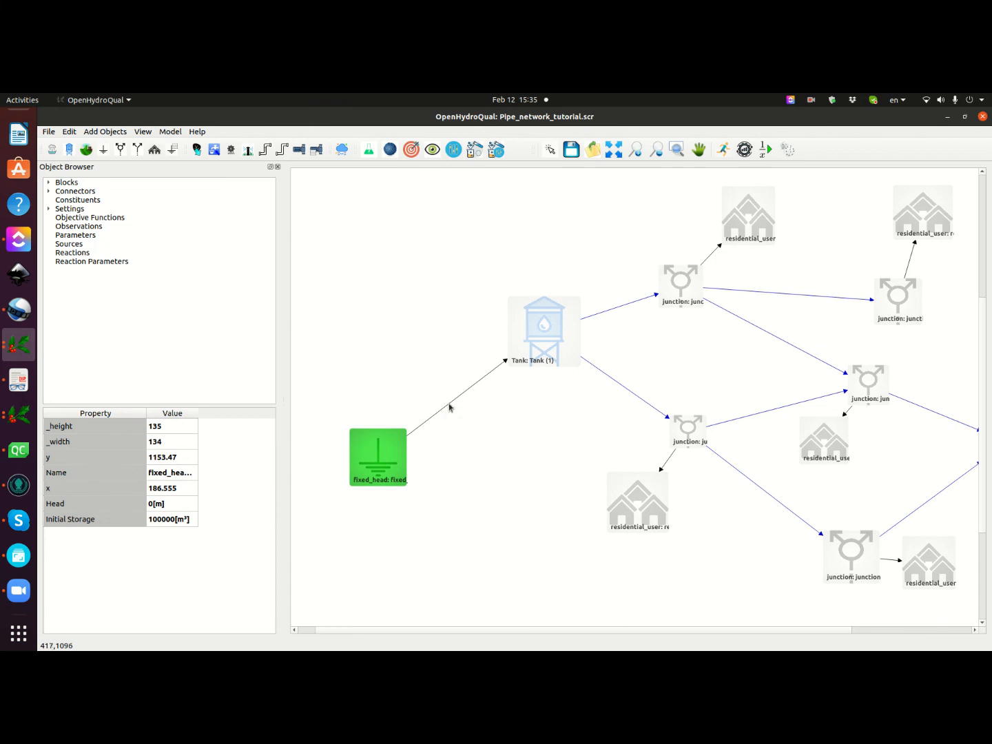
- Widen the property names for the pump, consult its equation in the network diagram, and set the pump head at zero flow to 22 m
{"action": "left_click", "coordinate": [448, 407]}
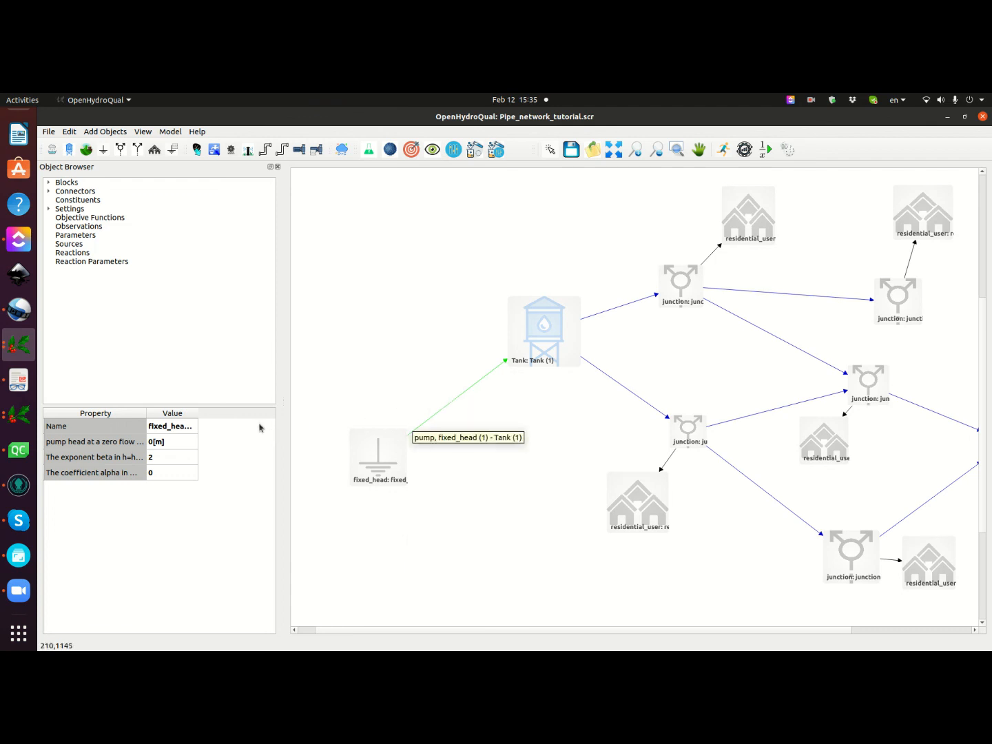
{"action": "left_click_drag", "start_coordinate": [146, 412], "coordinate": [225, 413]}
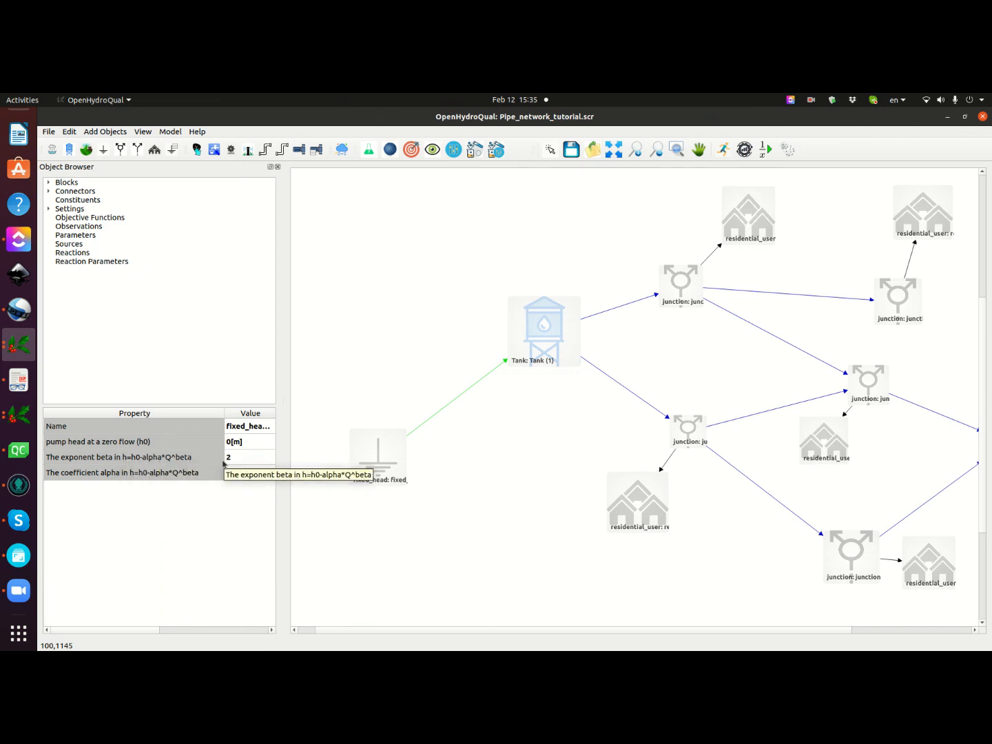
{"action": "left_click", "coordinate": [18, 380]}
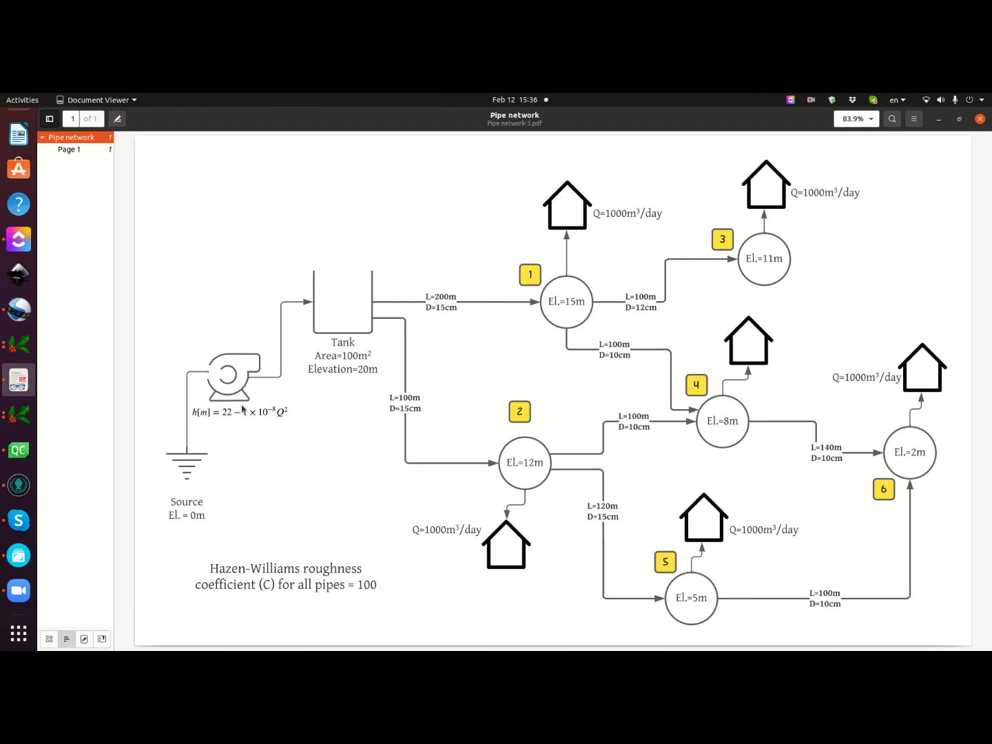
{"action": "left_click", "coordinate": [19, 344]}
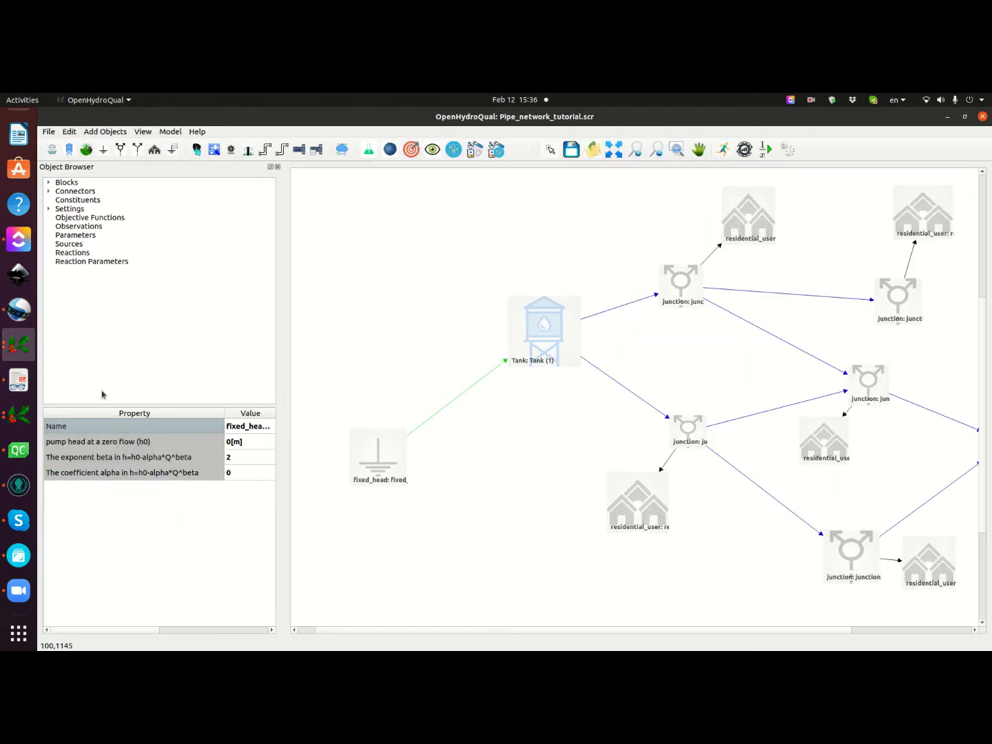
{"action": "double_click", "coordinate": [239, 441]}
{"action": "left_click_drag", "start_coordinate": [239, 440], "coordinate": [221, 439]}
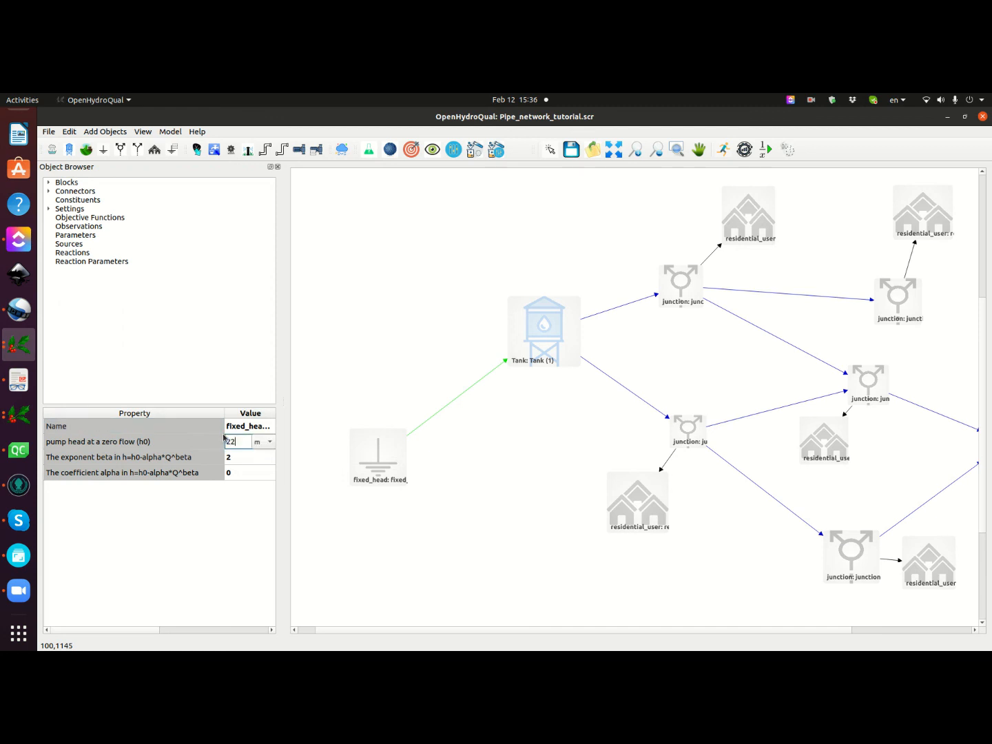
{"action": "key", "text": "Tab"}
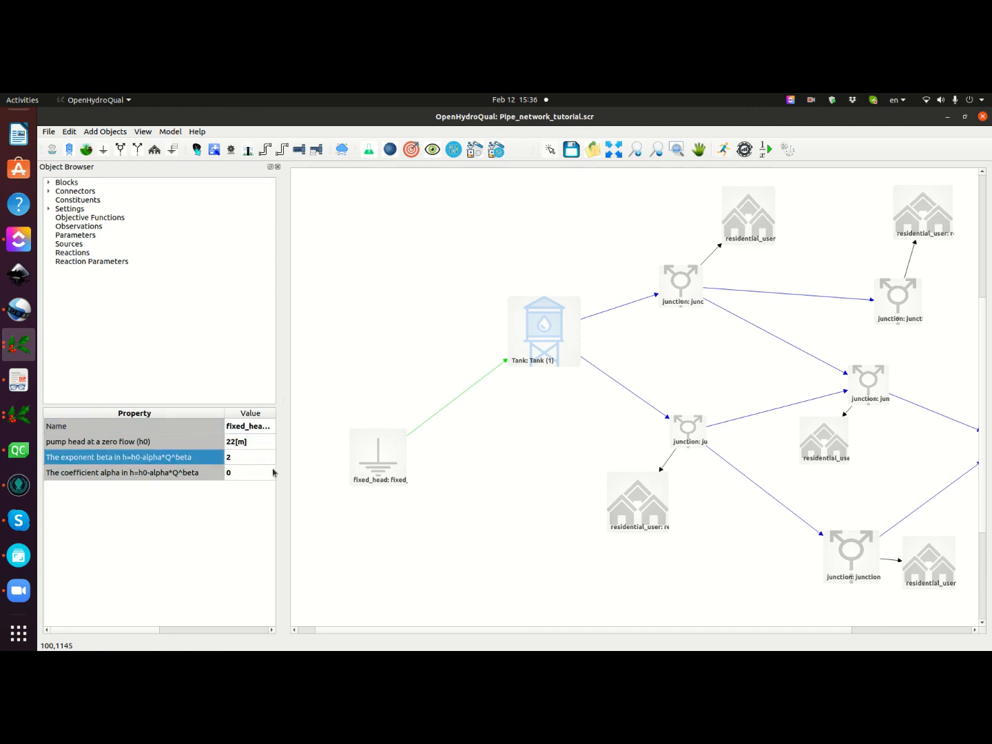
- Set the pump's coefficient alpha to 1e-08 and compare it with the head-flow equation in the network diagram
{"action": "double_click", "coordinate": [243, 473]}
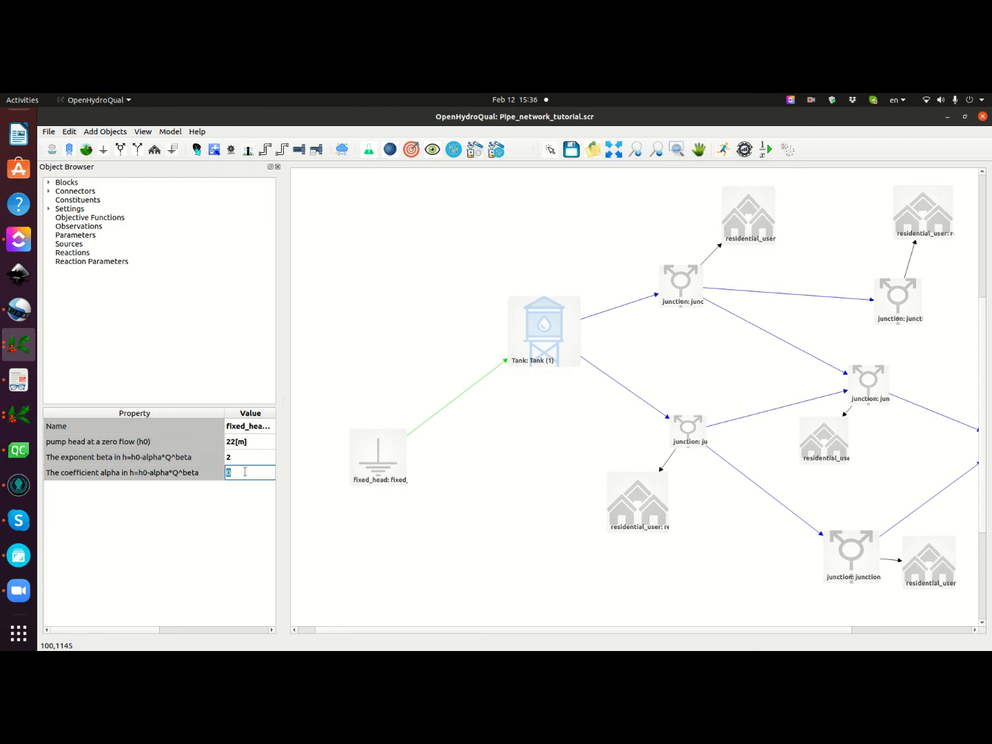
{"action": "type", "text": "1e-08"}
{"action": "key", "text": "Return"}
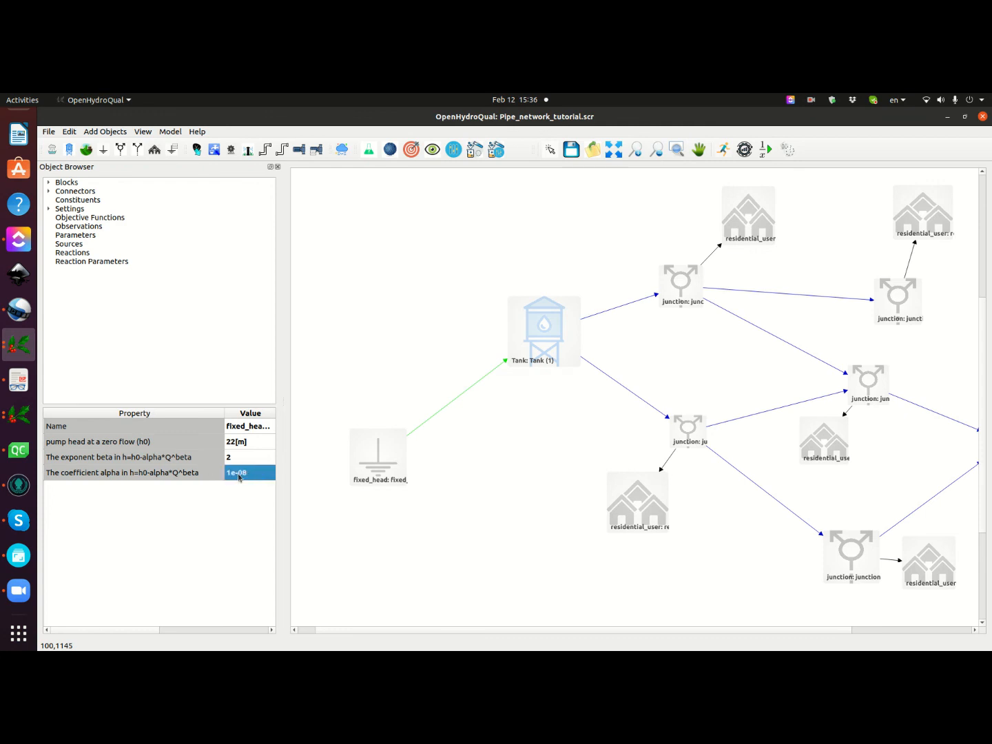
{"action": "left_click", "coordinate": [19, 380]}
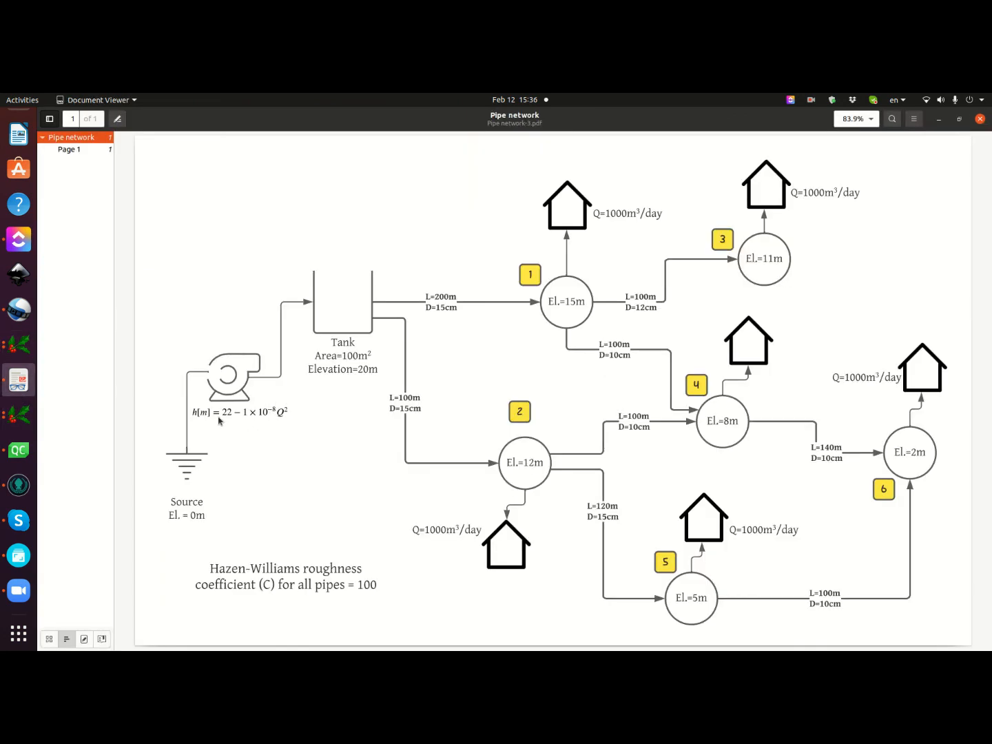
{"action": "left_click", "coordinate": [21, 349]}
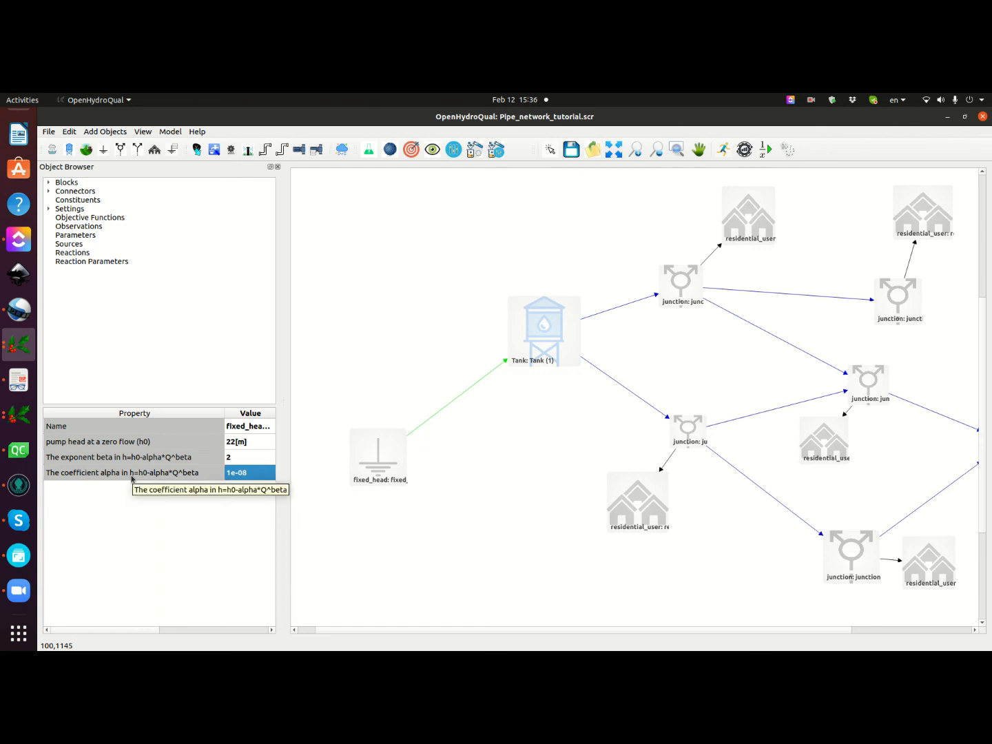
- Set the simulation end time to 5 in numeric format in the general settings
{"action": "scroll", "coordinate": [524, 469], "scroll_direction": "down", "scroll_amount": 1}
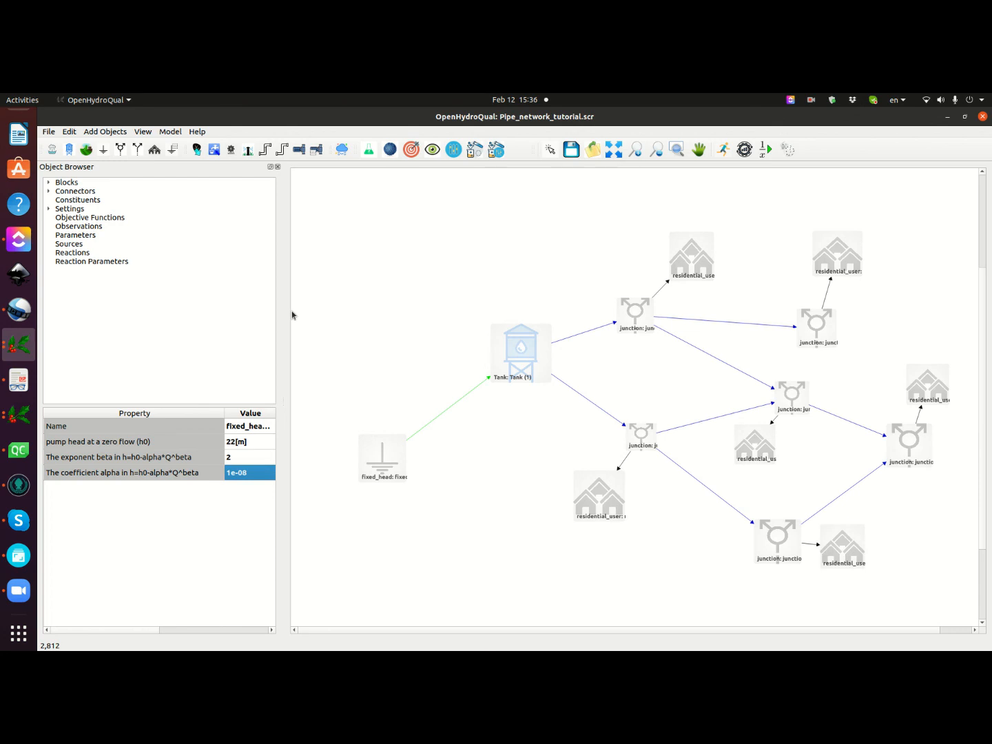
{"action": "left_click", "coordinate": [49, 211]}
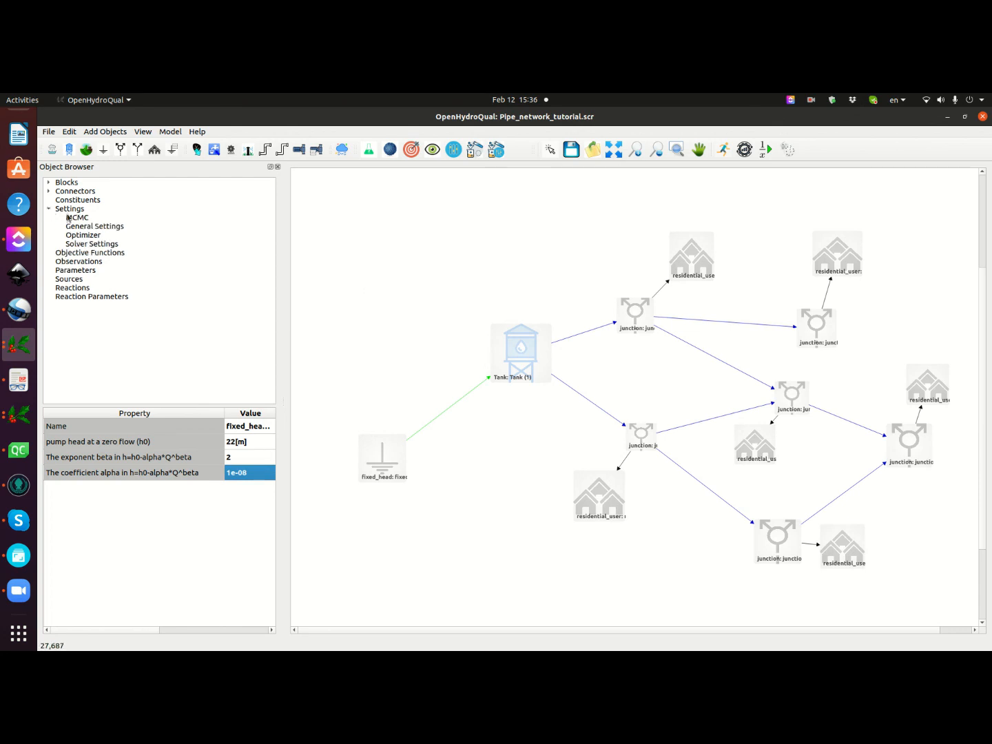
{"action": "left_click", "coordinate": [84, 244]}
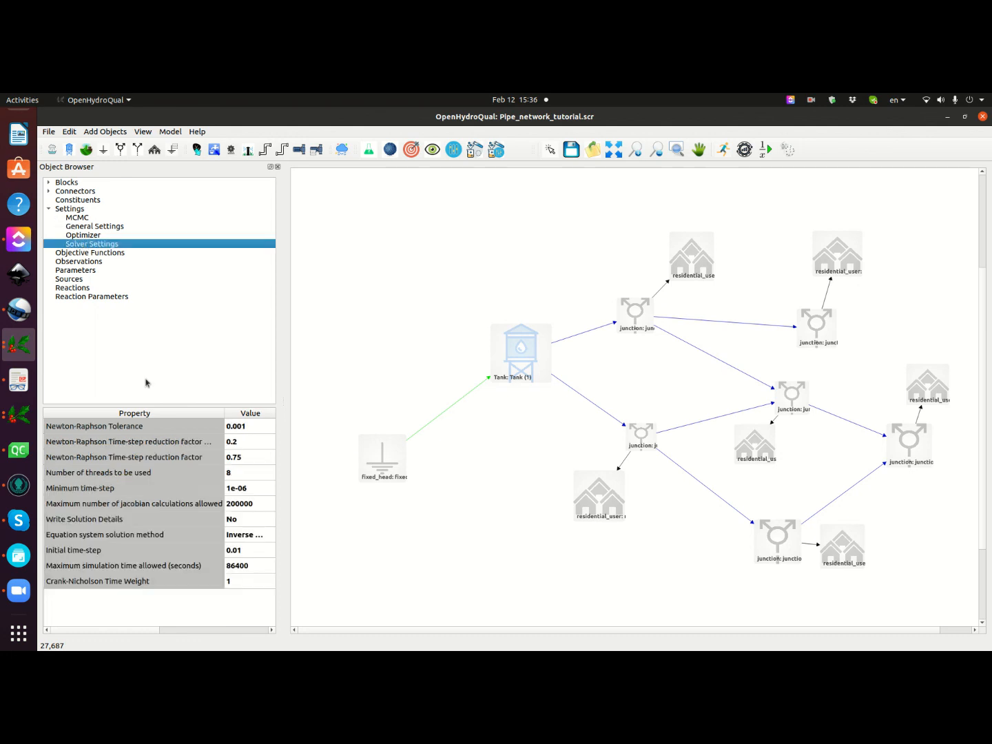
{"action": "left_click", "coordinate": [87, 228]}
{"action": "double_click", "coordinate": [226, 442]}
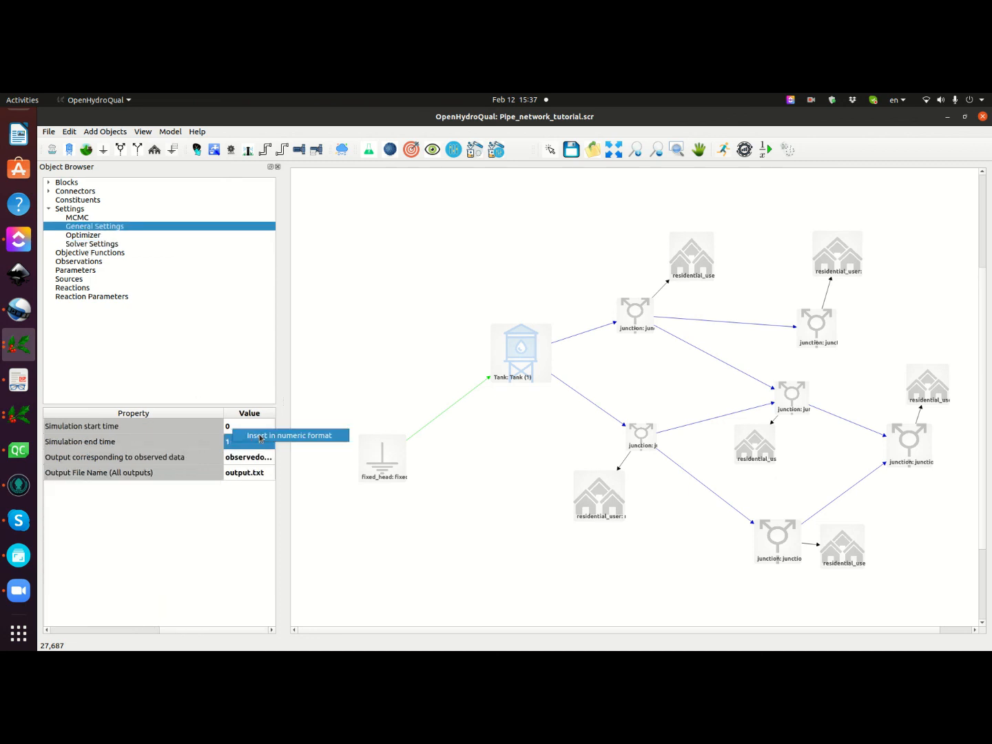
{"action": "left_click", "coordinate": [261, 438]}
{"action": "type", "text": "5"}
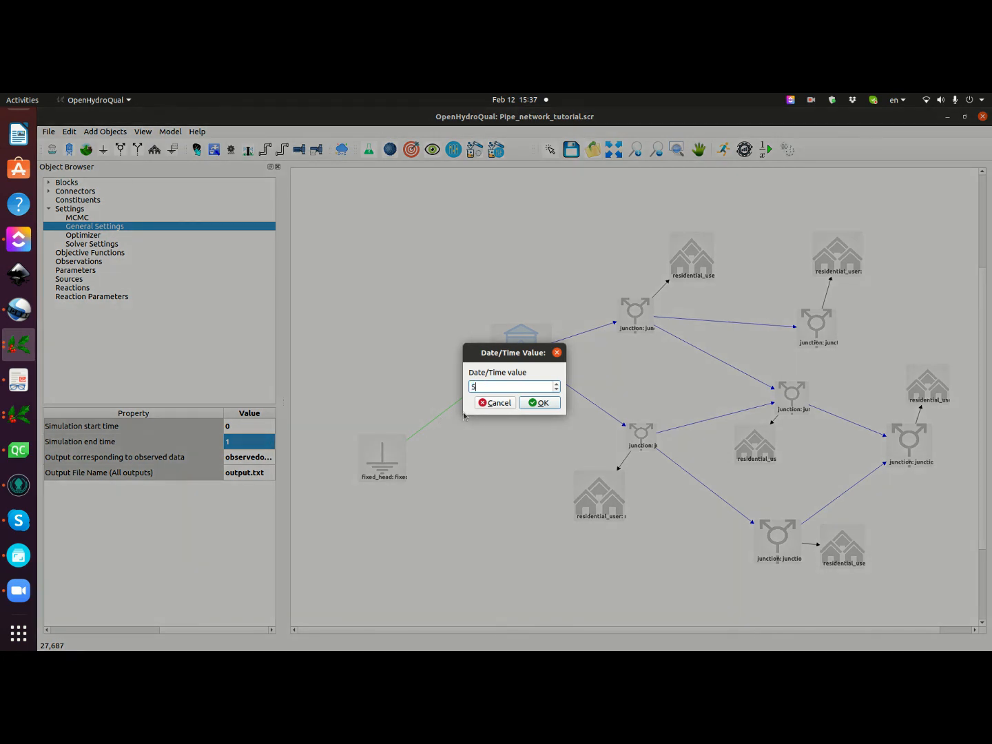
{"action": "key", "text": "Return"}
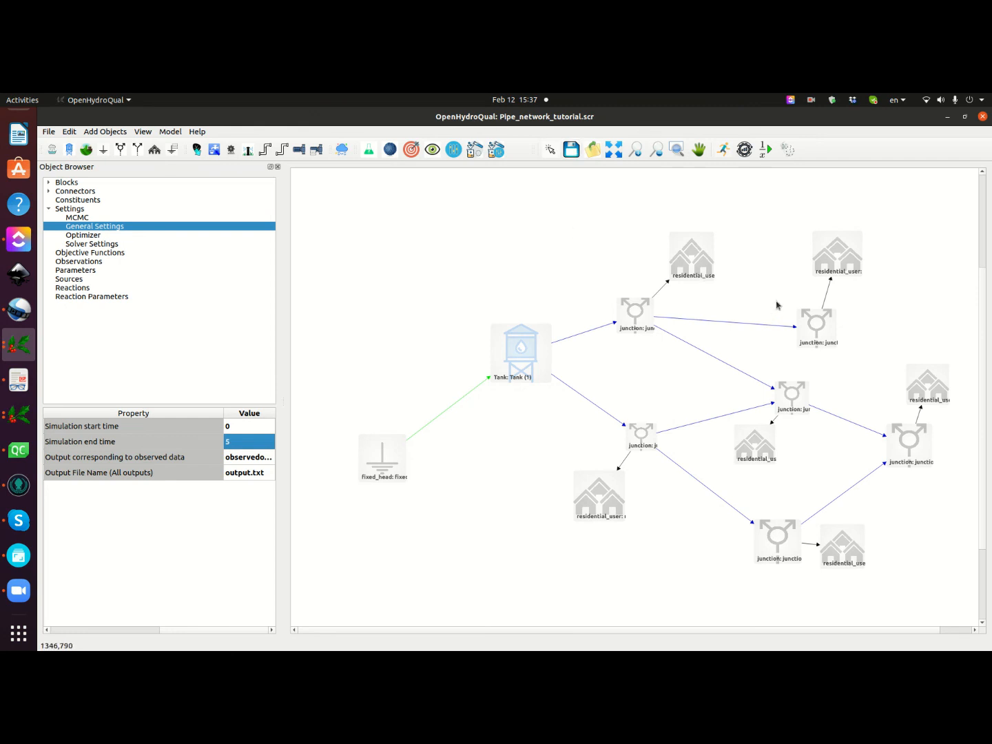
- Run the simulation and view the Water Depth result plot of Tank (1), enlarging its initial period
{"action": "left_click", "coordinate": [722, 152]}
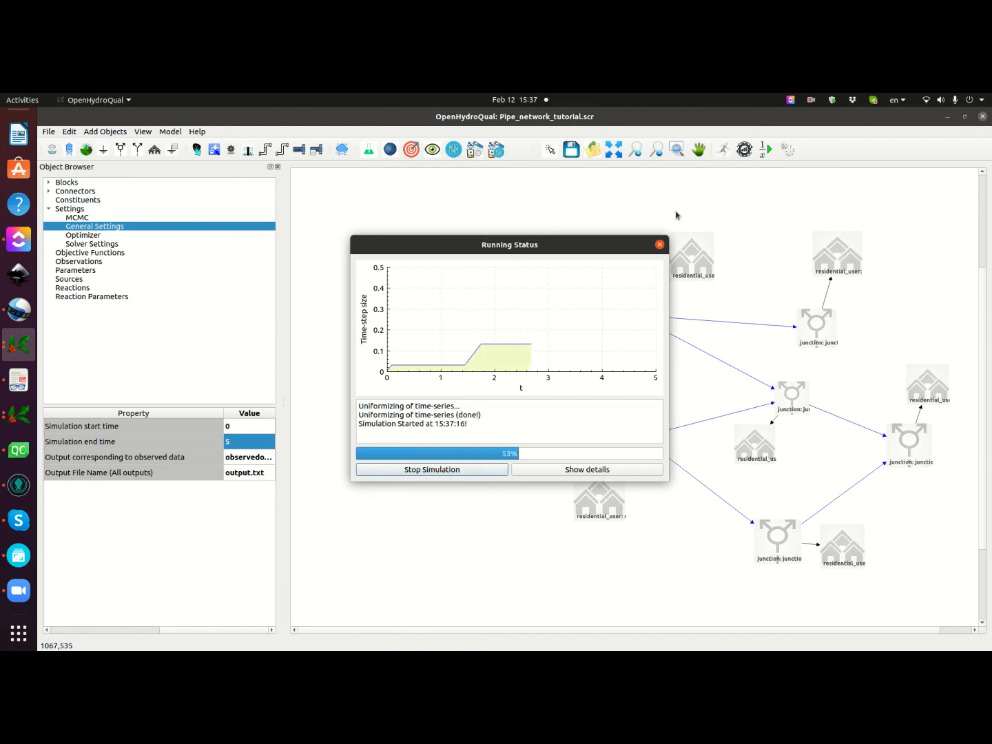
{"action": "left_click", "coordinate": [659, 247]}
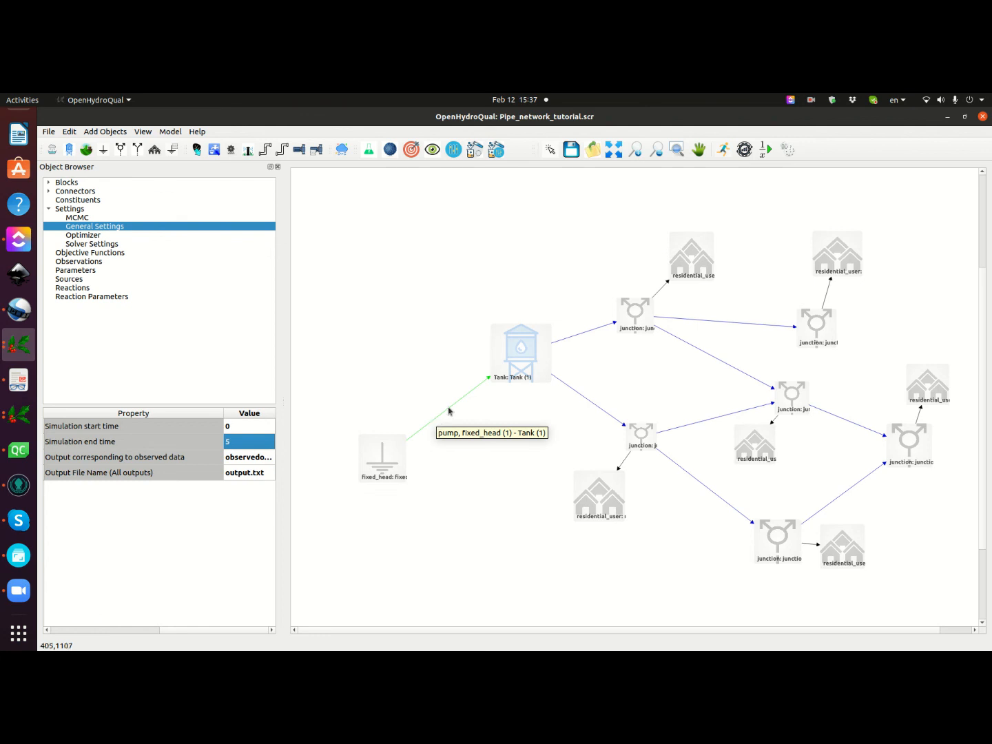
{"action": "left_click", "coordinate": [516, 349]}
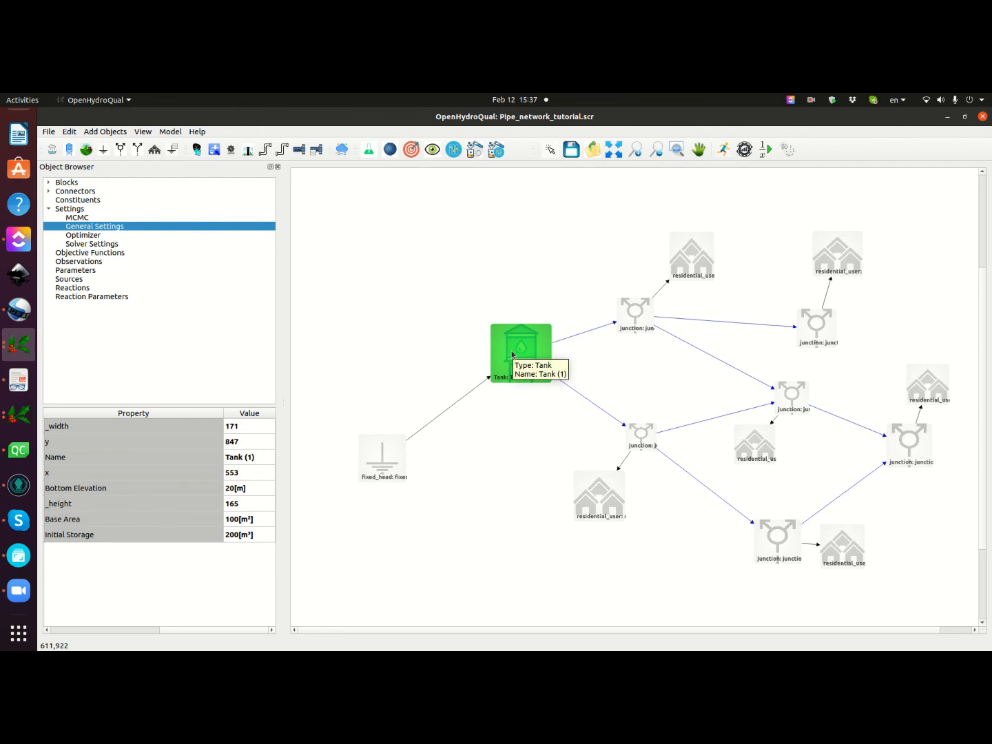
{"action": "right_click", "coordinate": [514, 353]}
{"action": "mouse_move", "coordinate": [537, 406]}
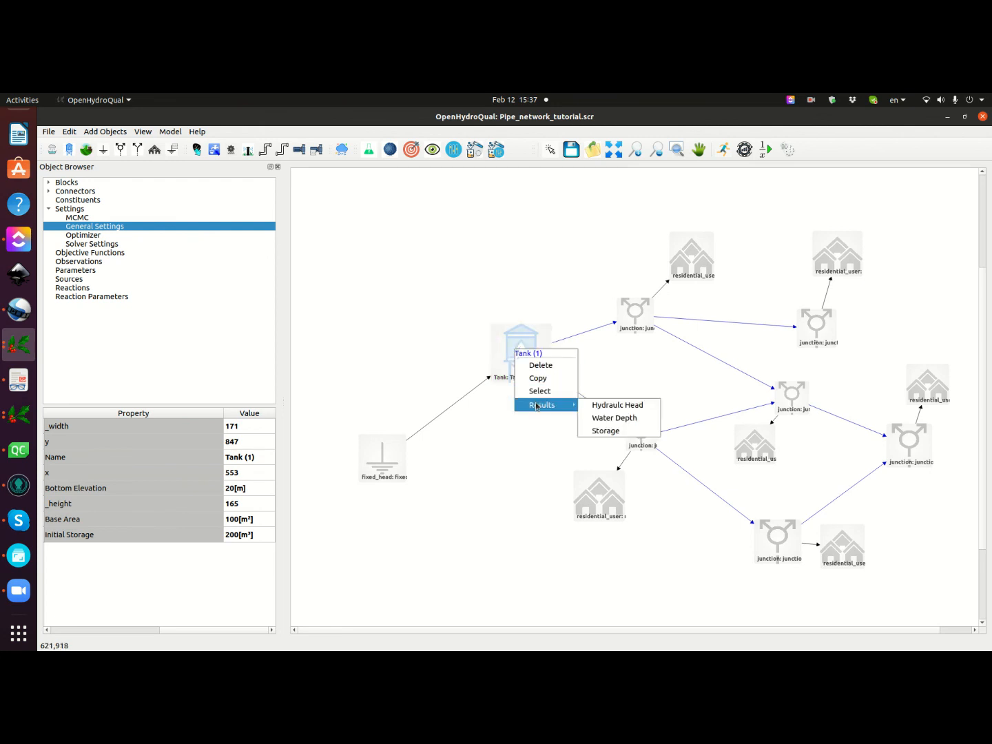
{"action": "left_click", "coordinate": [611, 420]}
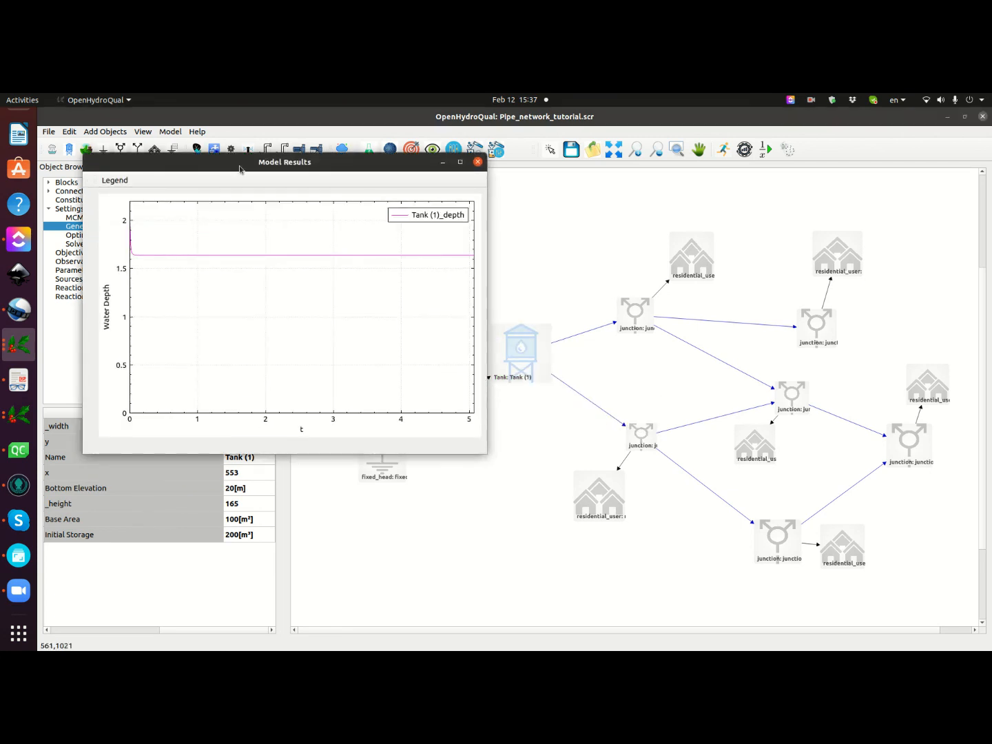
{"action": "left_click_drag", "start_coordinate": [227, 165], "coordinate": [508, 210]}
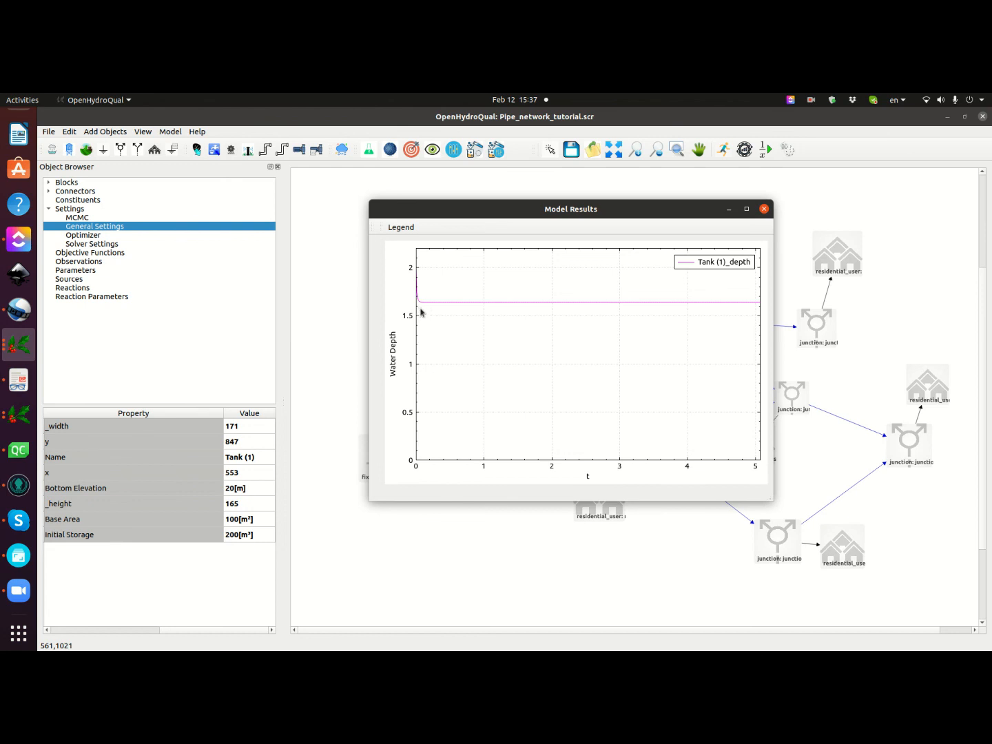
{"action": "left_click_drag", "start_coordinate": [407, 260], "coordinate": [455, 333]}
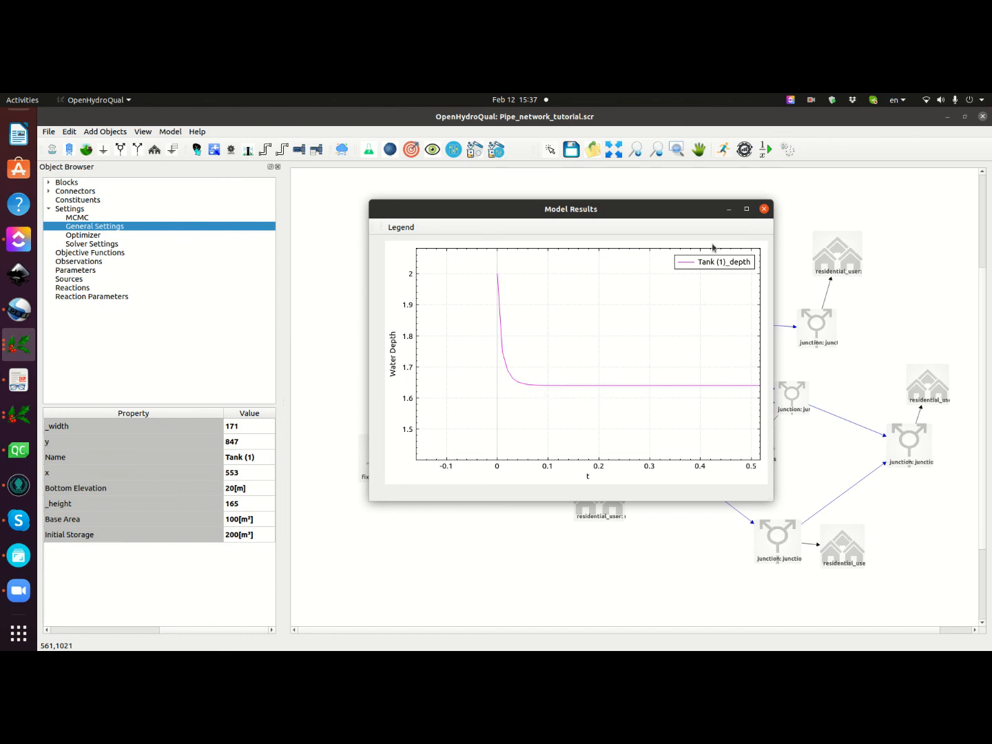
{"action": "left_click", "coordinate": [764, 209]}
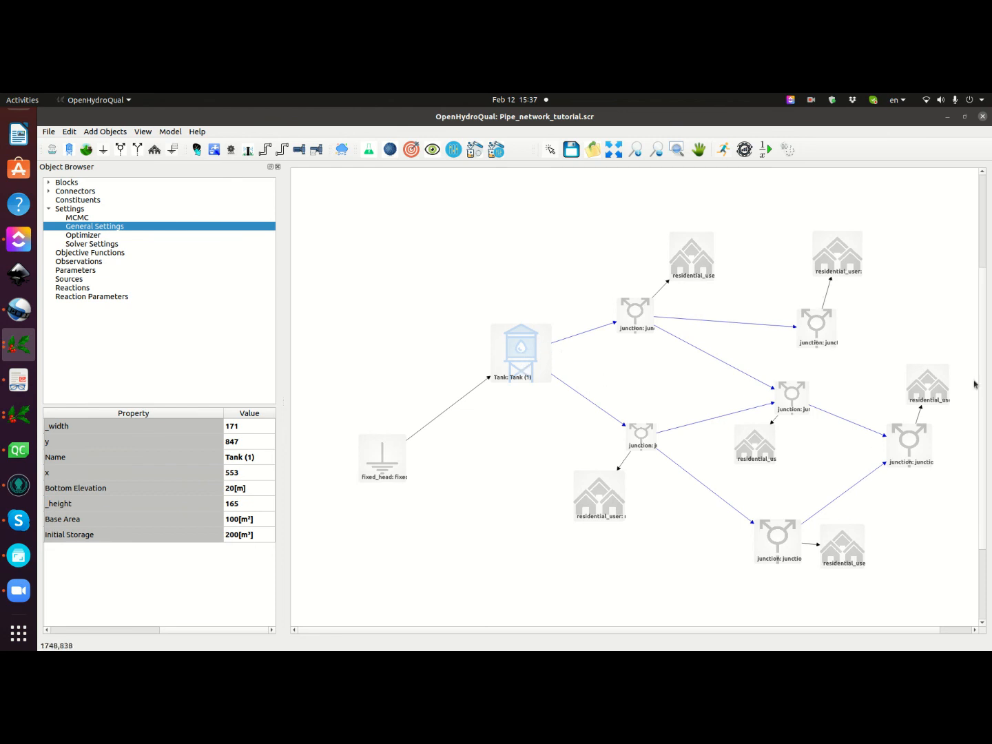
- View the Flow rate result plot of the pump between the fixed-head source and Tank (1)
{"action": "left_click", "coordinate": [448, 412]}
{"action": "right_click", "coordinate": [450, 411]}
{"action": "mouse_move", "coordinate": [511, 451]}
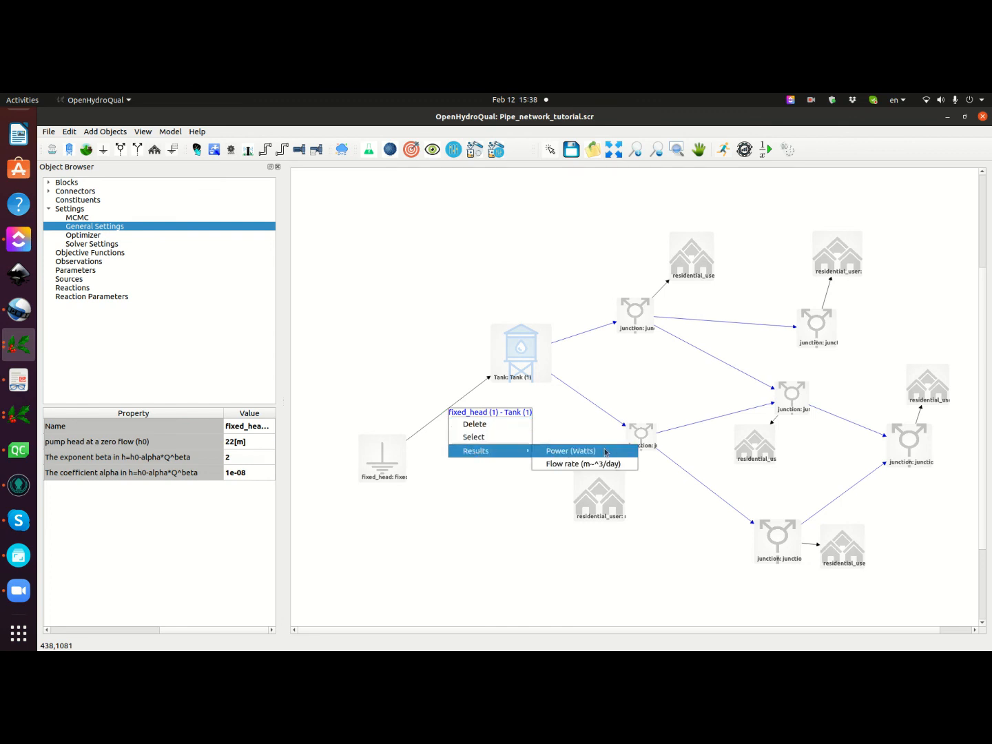
{"action": "left_click", "coordinate": [583, 462]}
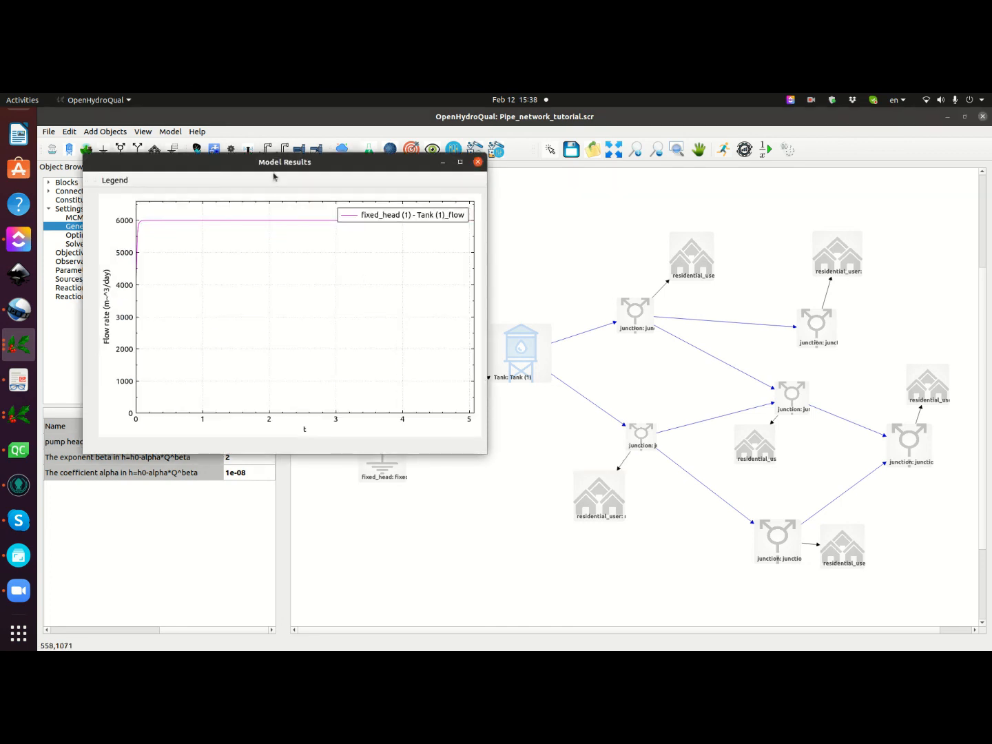
{"action": "left_click_drag", "start_coordinate": [319, 164], "coordinate": [641, 193]}
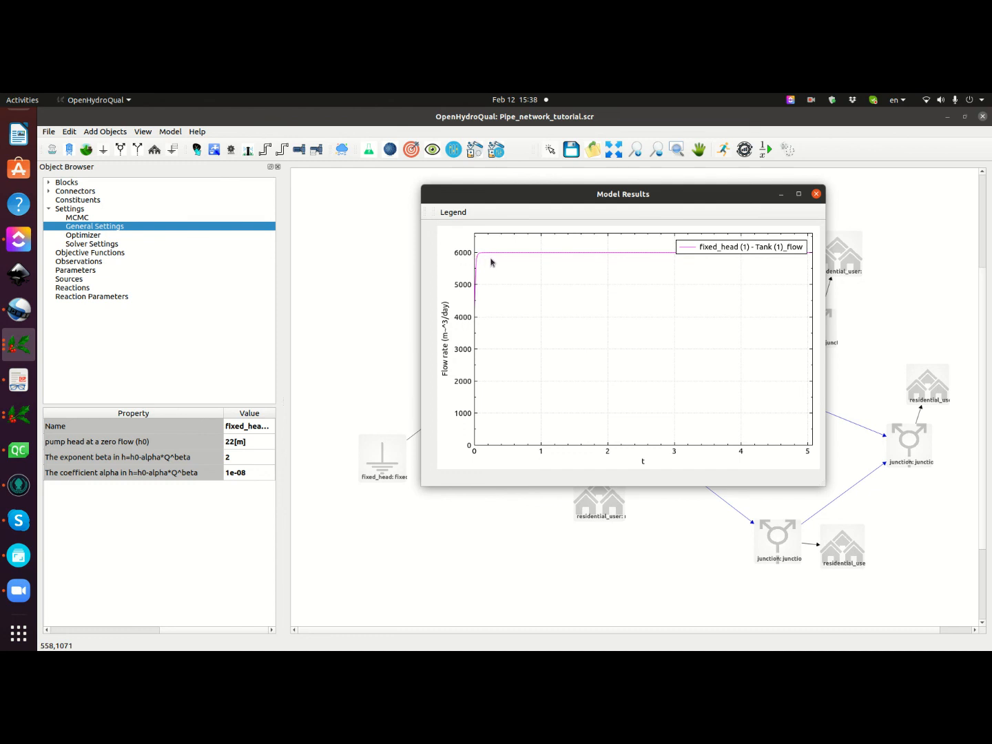
{"action": "left_click", "coordinate": [815, 195]}
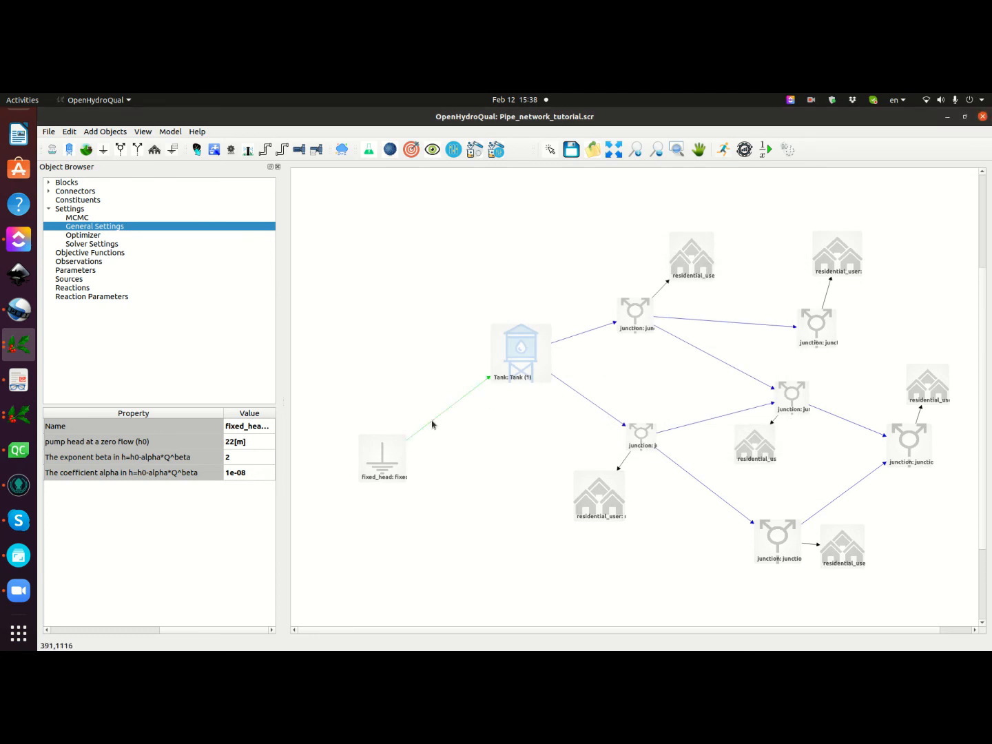
- View the Power result plot of the pump between the fixed-head source and Tank (1)
{"action": "right_click", "coordinate": [432, 420]}
{"action": "mouse_move", "coordinate": [468, 463]}
{"action": "left_click", "coordinate": [544, 461]}
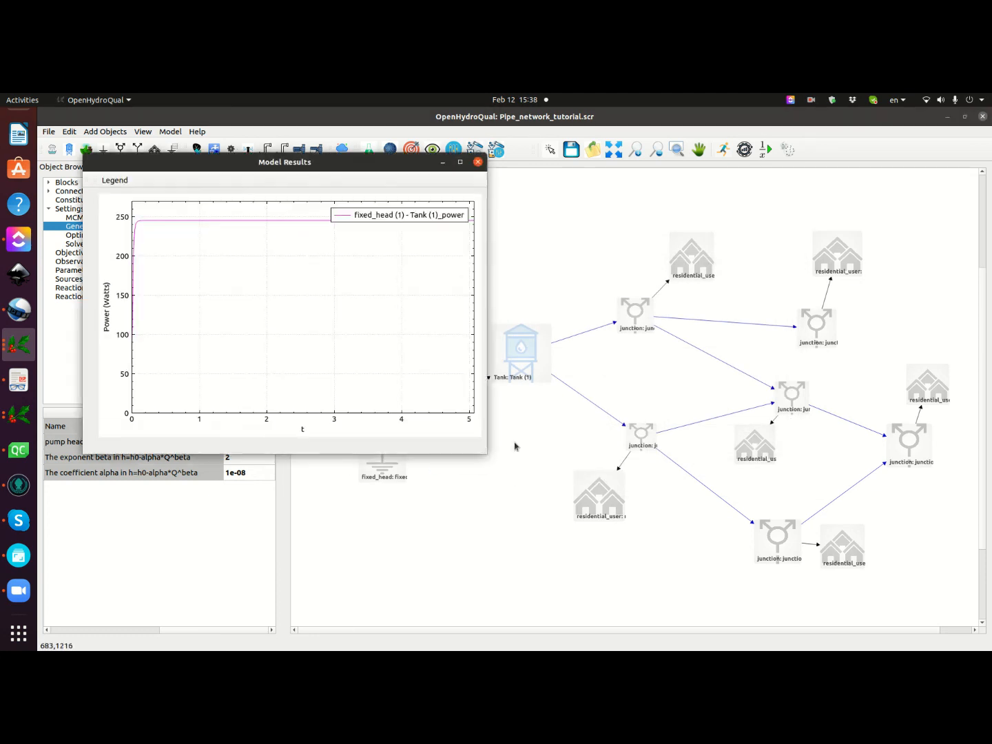
{"action": "left_click_drag", "start_coordinate": [285, 164], "coordinate": [622, 204]}
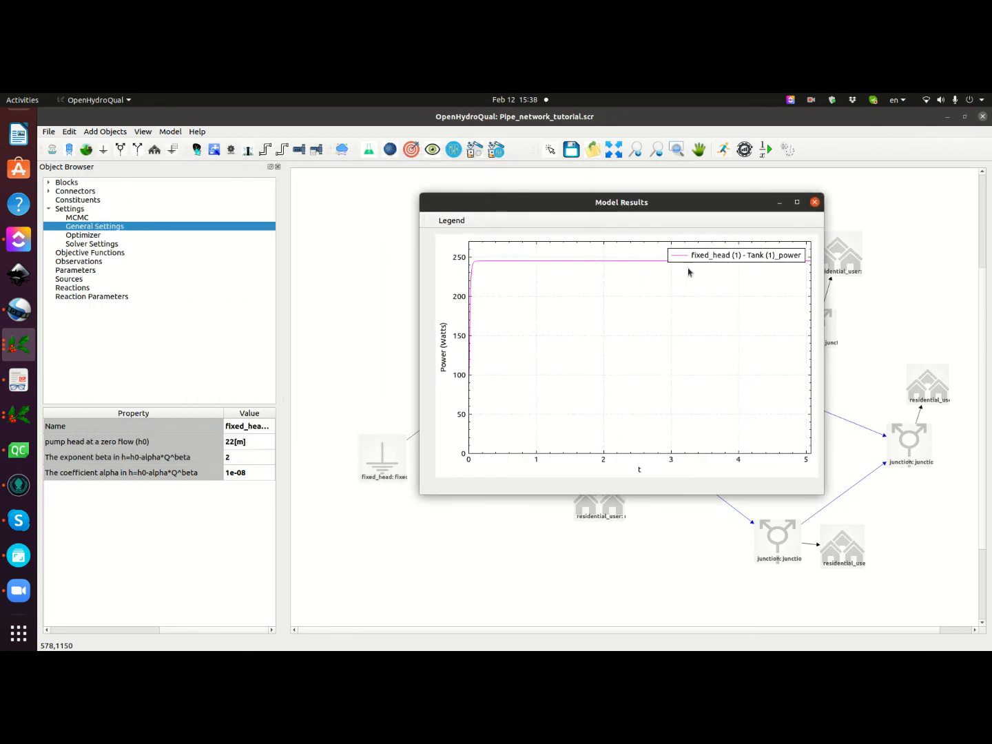
{"action": "left_click", "coordinate": [815, 202]}
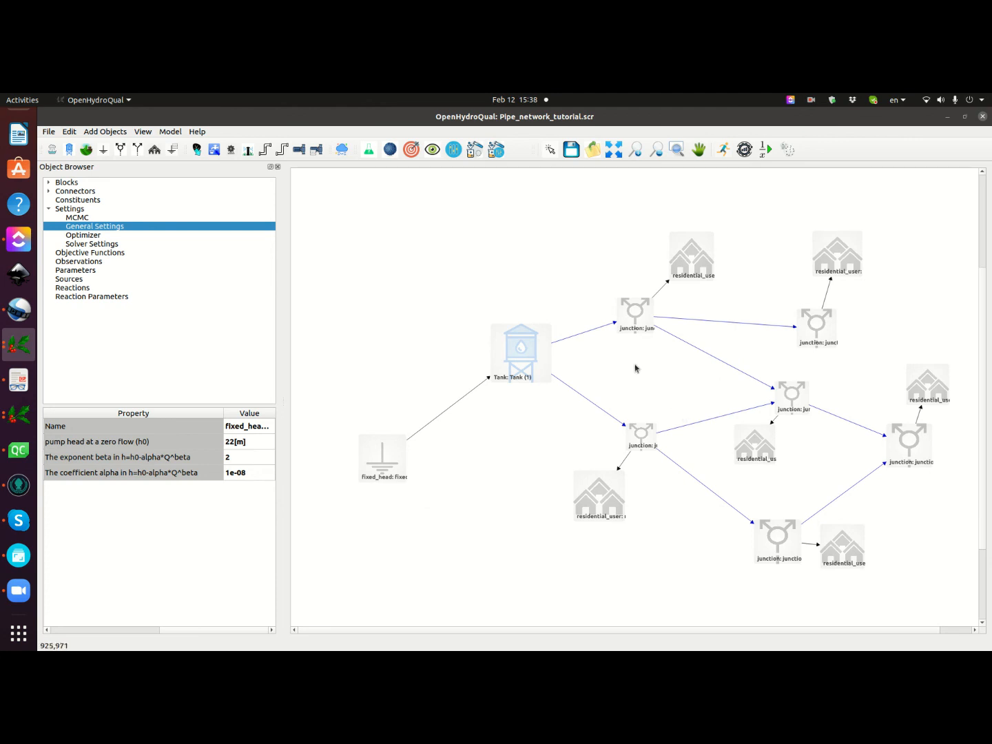
- View the Hydraulic Head result plot of junction (1), magnifying its vertical scale around the curve
{"action": "left_click", "coordinate": [638, 319]}
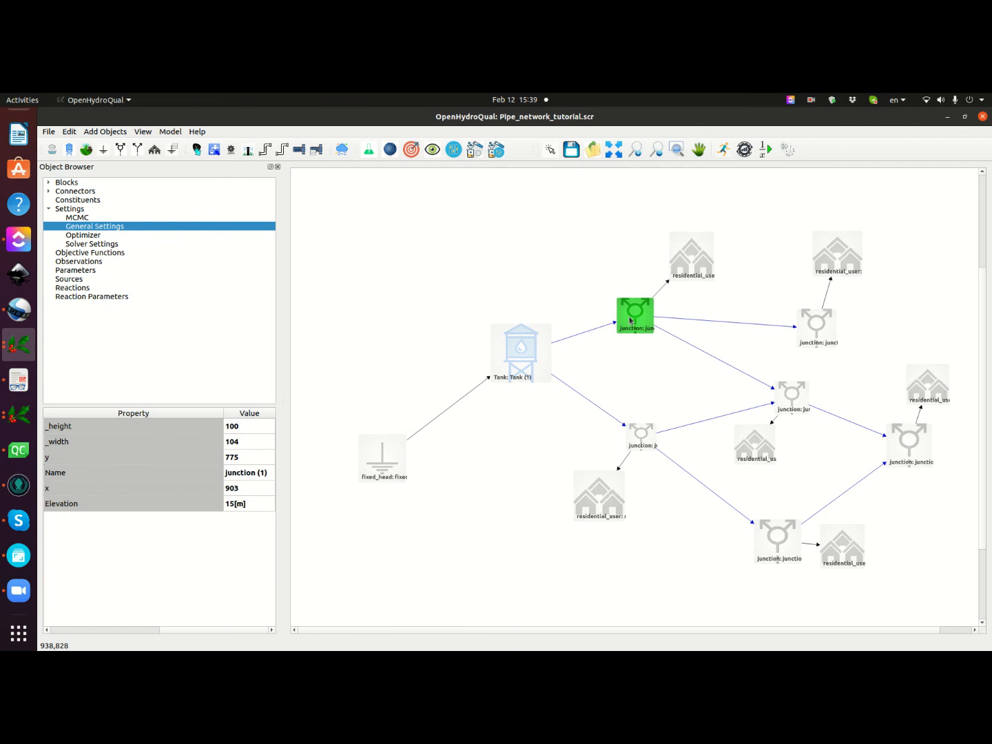
{"action": "right_click", "coordinate": [633, 320]}
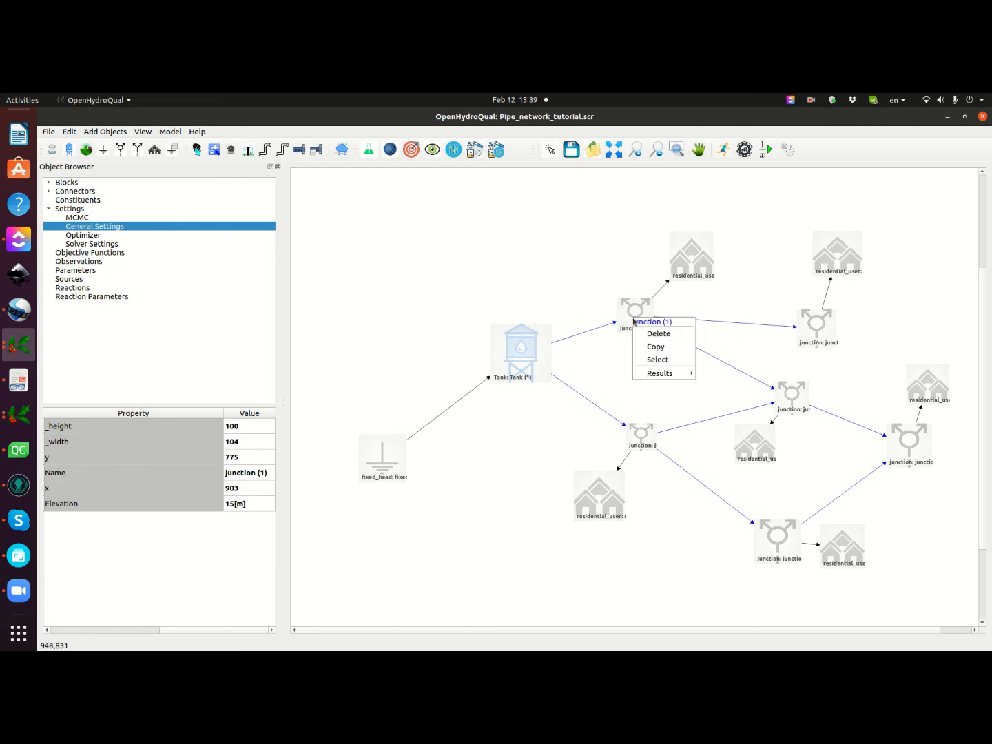
{"action": "mouse_move", "coordinate": [680, 374]}
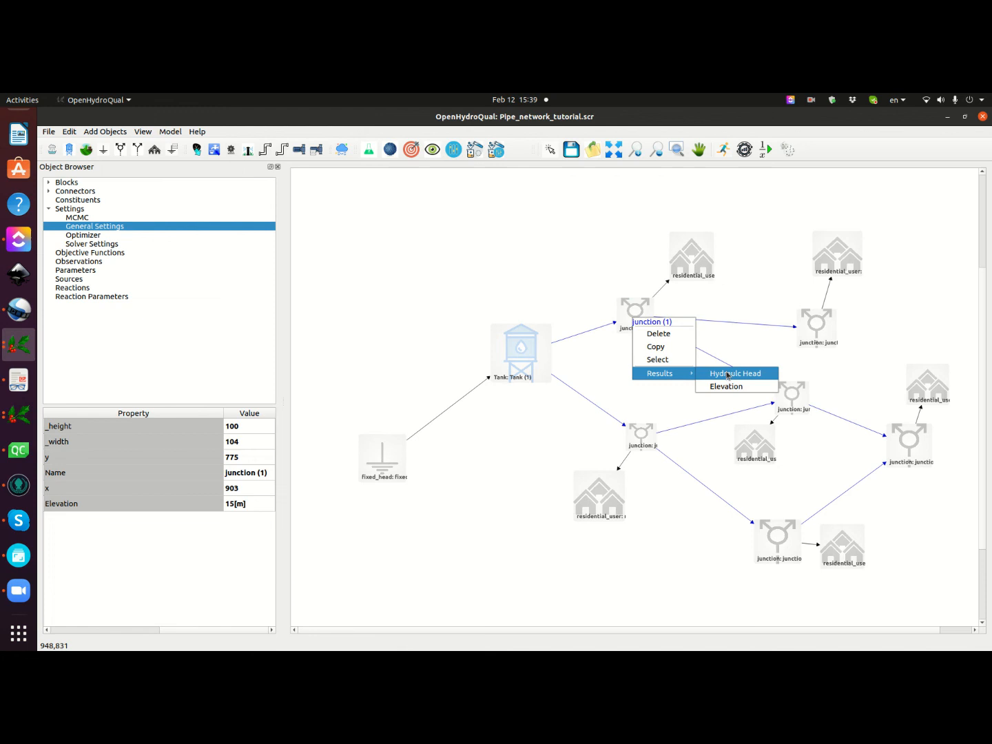
{"action": "left_click", "coordinate": [728, 375]}
{"action": "left_click_drag", "start_coordinate": [224, 173], "coordinate": [389, 187]}
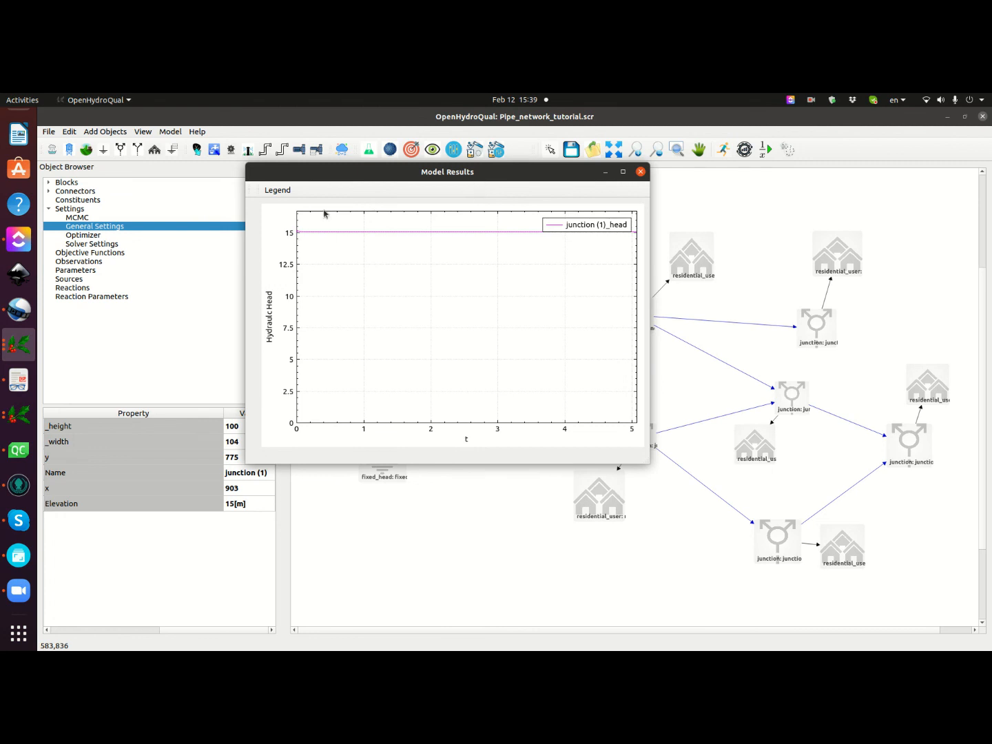
{"action": "left_click_drag", "start_coordinate": [287, 220], "coordinate": [640, 241]}
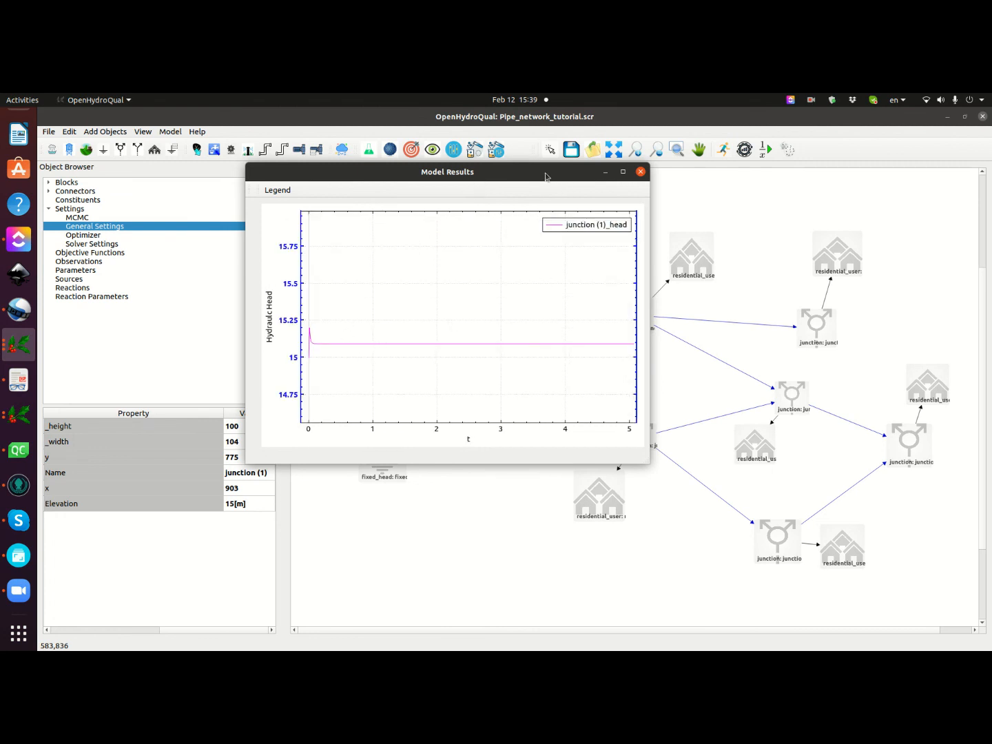
{"action": "left_click_drag", "start_coordinate": [517, 178], "coordinate": [309, 179]}
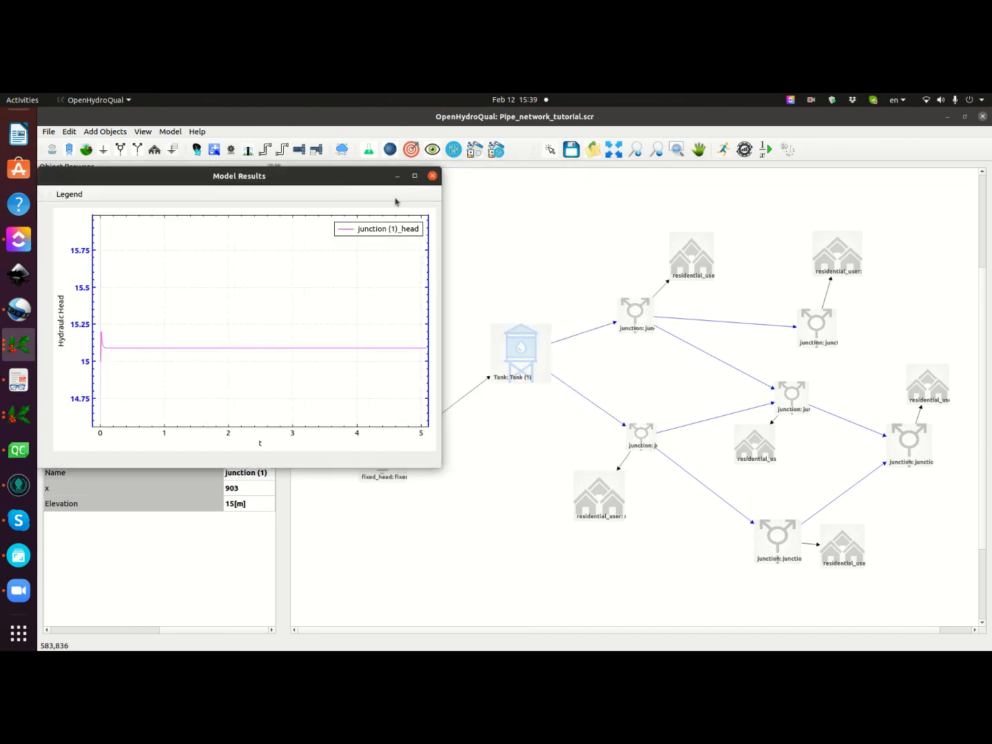
- View the Elevation result plot of junction (1) for comparison with its hydraulic head
{"action": "right_click", "coordinate": [633, 318]}
{"action": "mouse_move", "coordinate": [662, 370]}
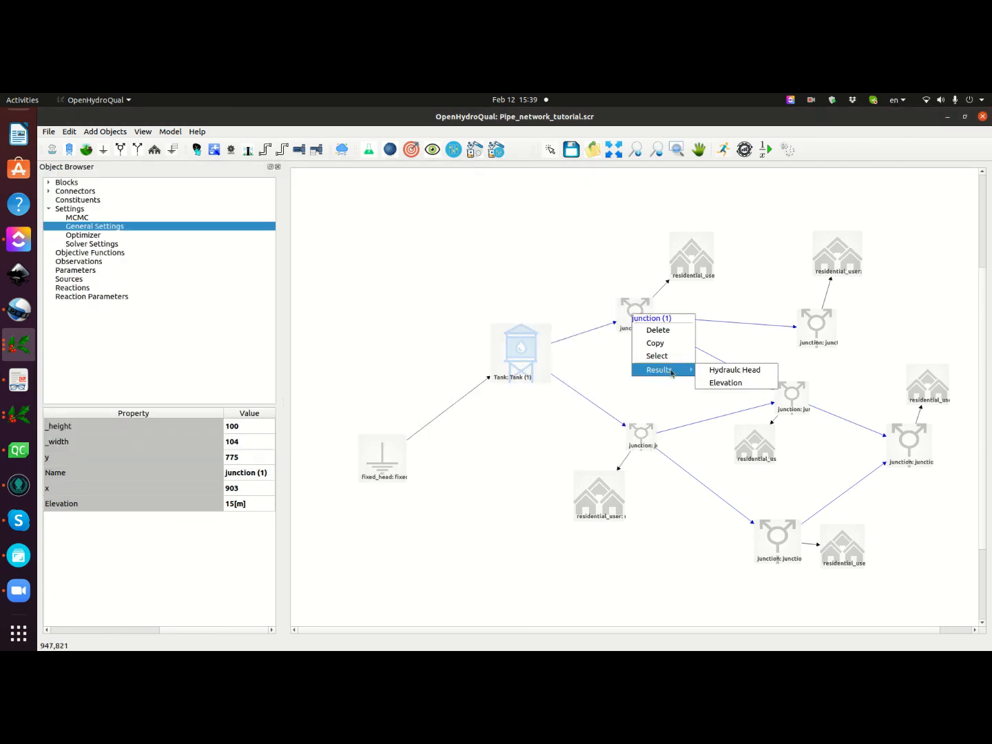
{"action": "left_click", "coordinate": [725, 382]}
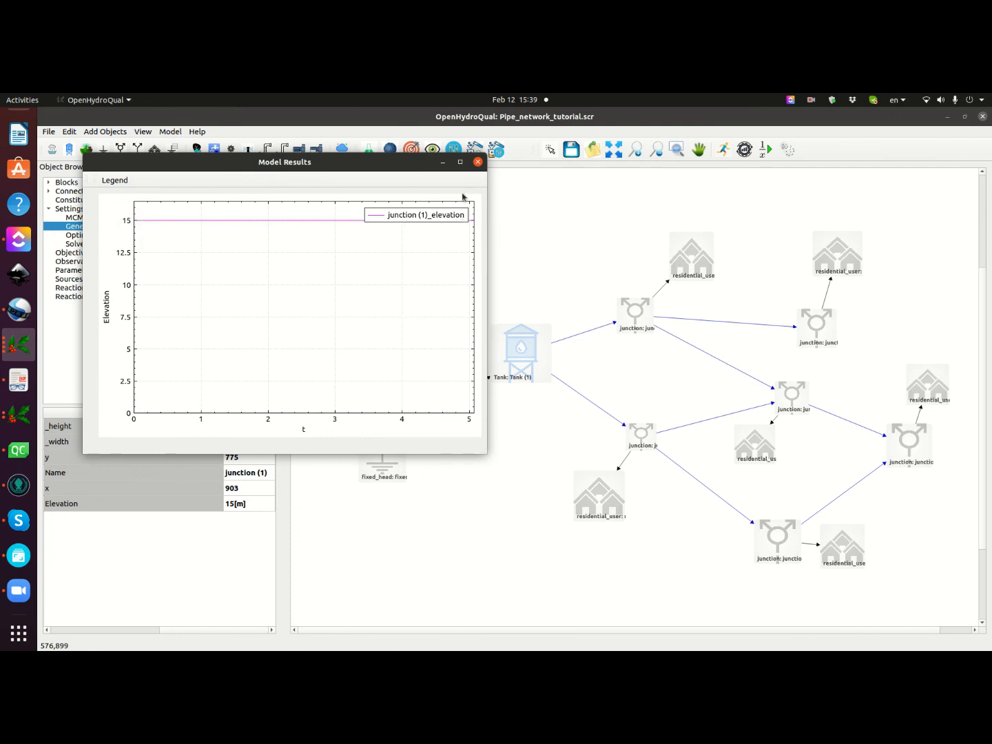
{"action": "left_click", "coordinate": [478, 162]}
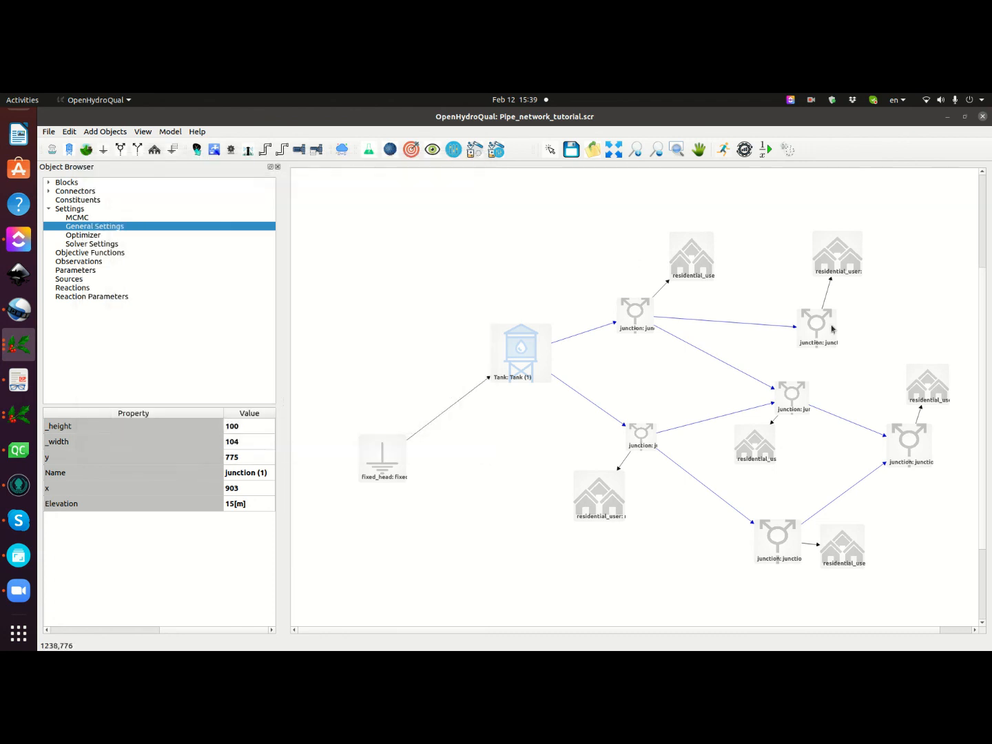
- View the Hydraulic Head and Elevation result plots of junction (6)
{"action": "left_click", "coordinate": [910, 445]}
{"action": "right_click", "coordinate": [910, 444]}
{"action": "mouse_move", "coordinate": [940, 499]}
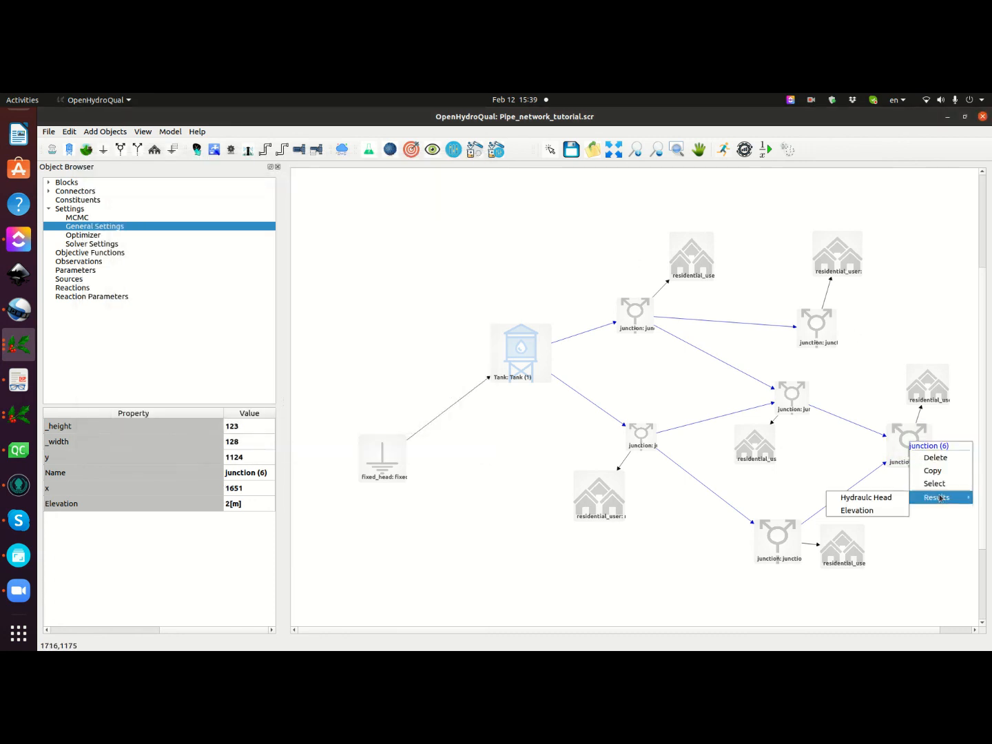
{"action": "left_click", "coordinate": [863, 504]}
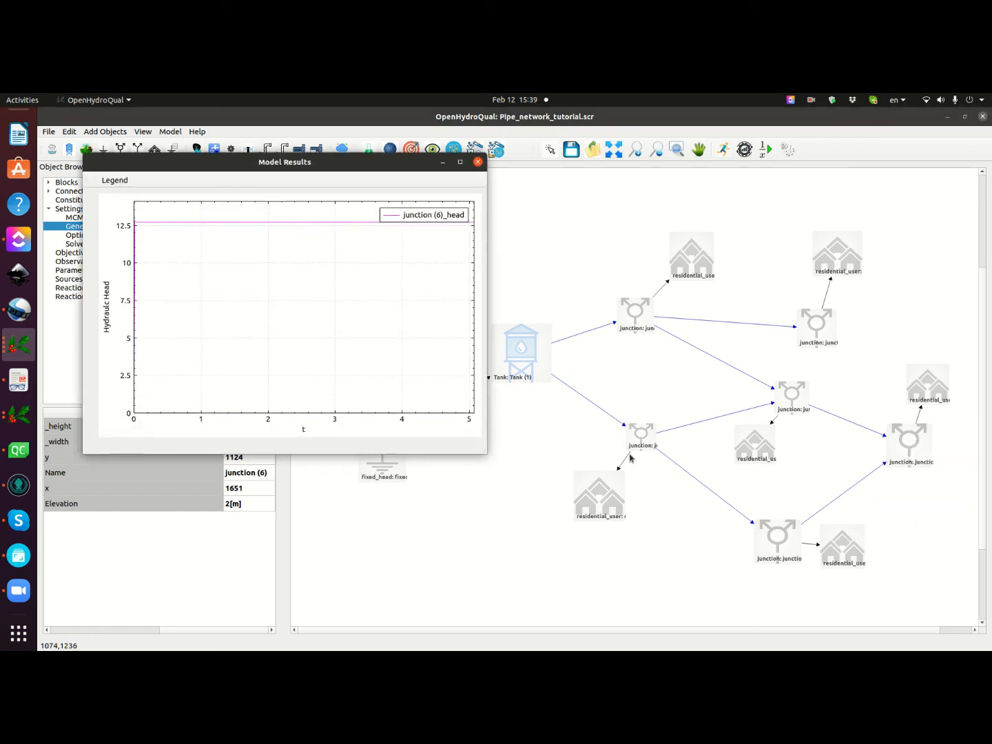
{"action": "right_click", "coordinate": [909, 443]}
{"action": "mouse_move", "coordinate": [929, 497]}
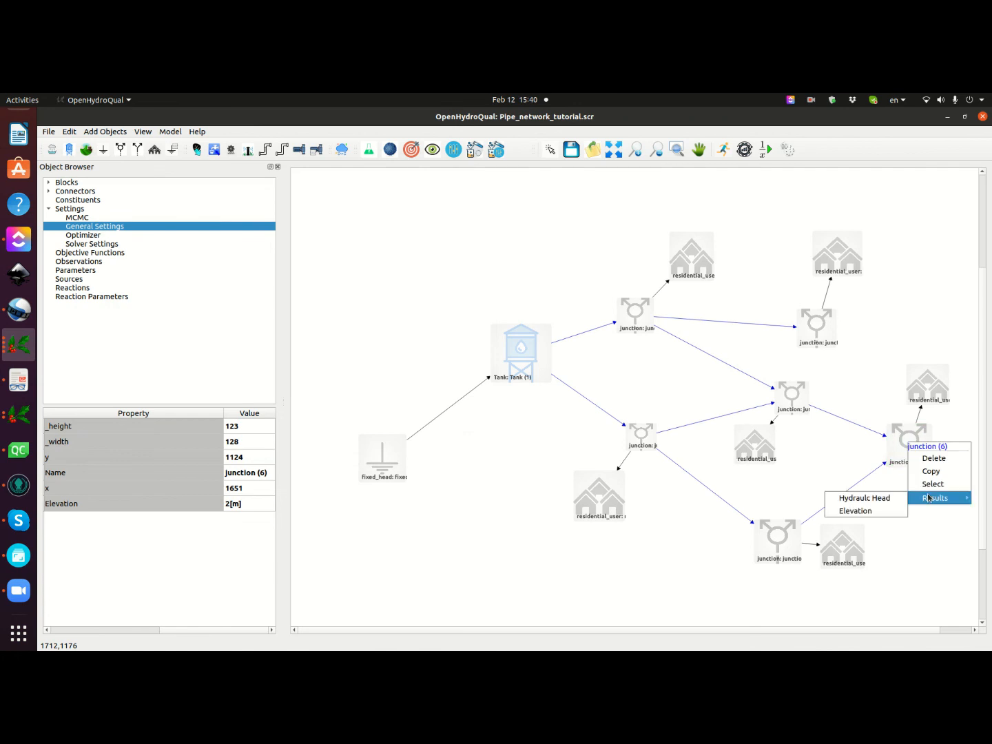
{"action": "left_click", "coordinate": [877, 510]}
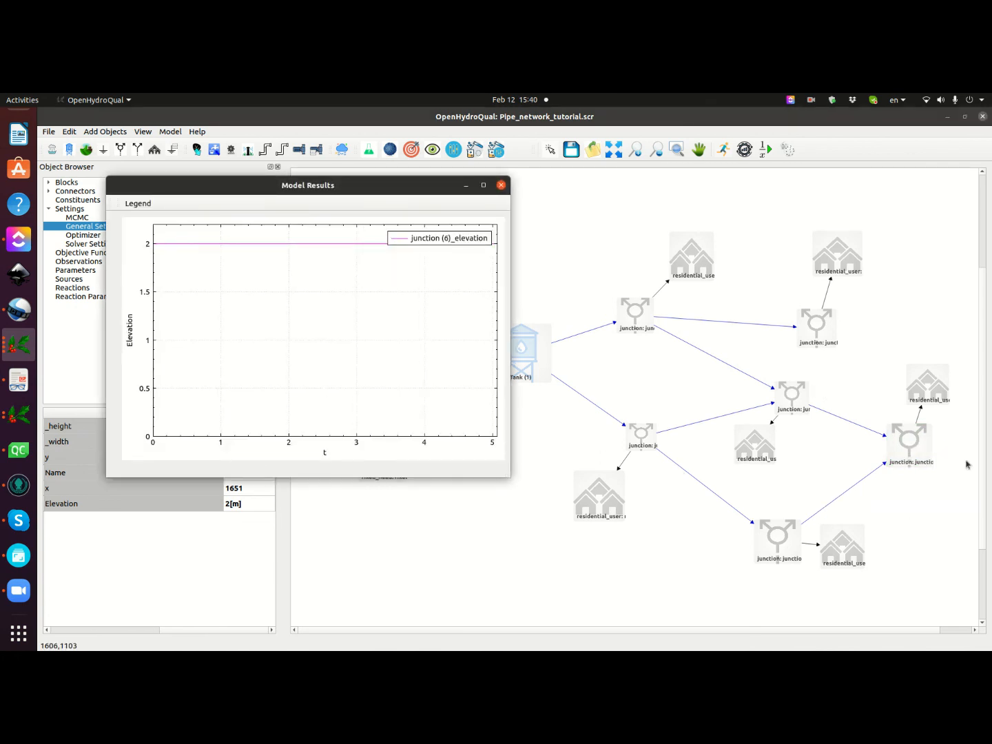
{"action": "left_click", "coordinate": [501, 185]}
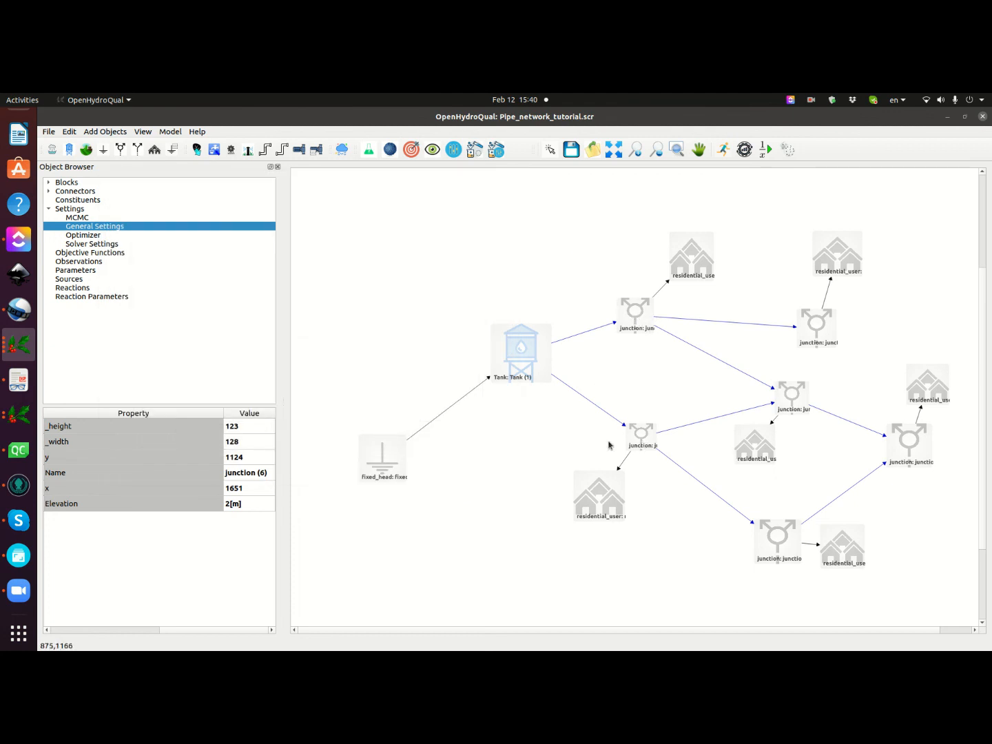
- View the Hydraulic Head result plot of junction (2) and compare it with the junction's Elevation property
{"action": "right_click", "coordinate": [641, 436]}
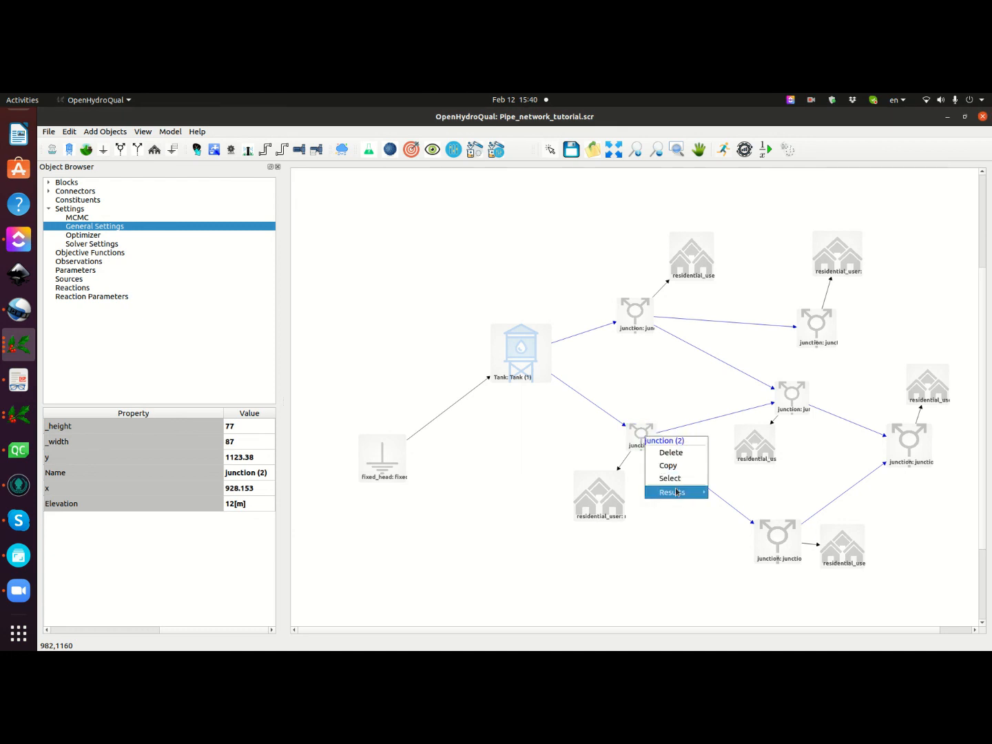
{"action": "mouse_move", "coordinate": [677, 492]}
{"action": "left_click", "coordinate": [765, 495]}
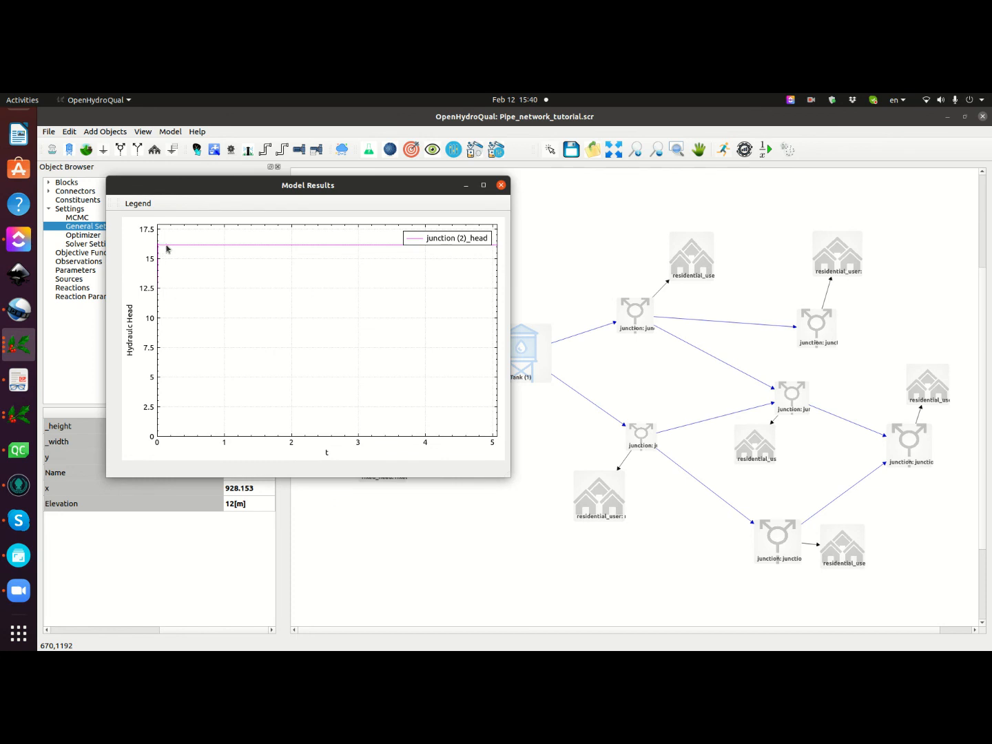
{"action": "left_click", "coordinate": [500, 186]}
{"action": "left_click", "coordinate": [644, 436]}
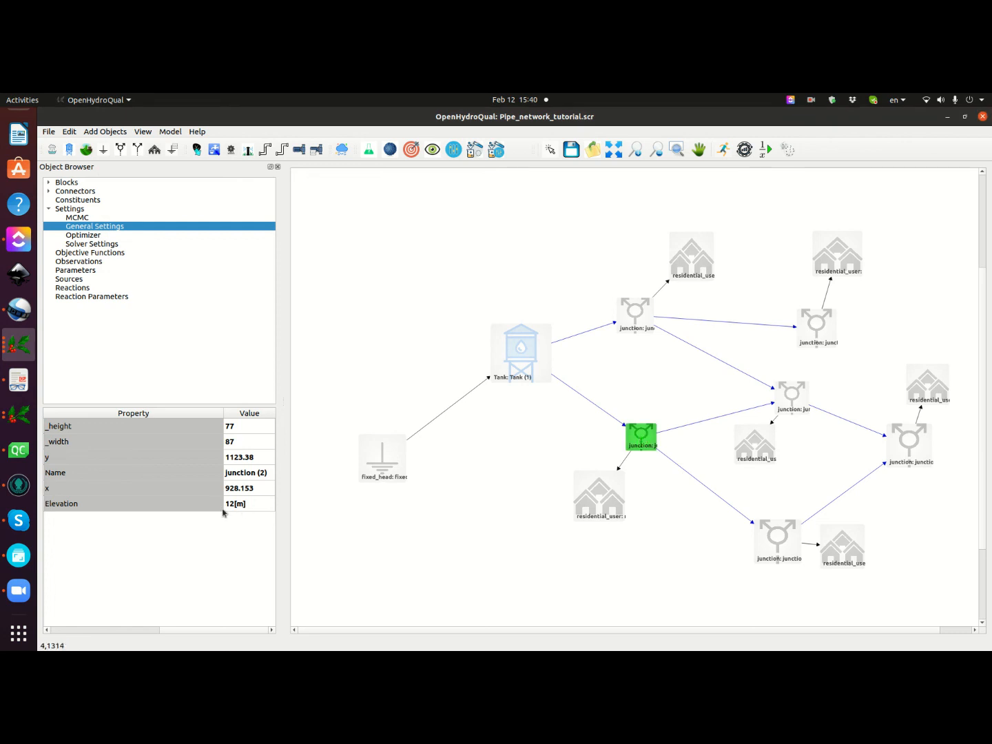
- Set the diameter of the pipe from Tank (1) to junction (1) to 0.2 m
{"action": "left_click", "coordinate": [589, 332]}
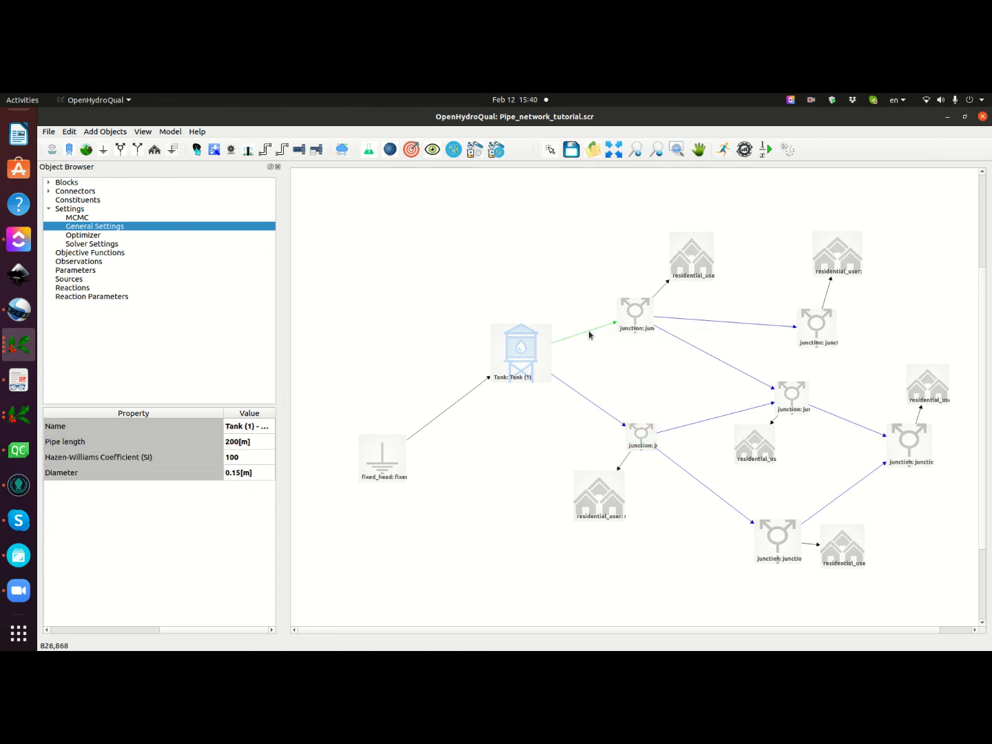
{"action": "double_click", "coordinate": [239, 475]}
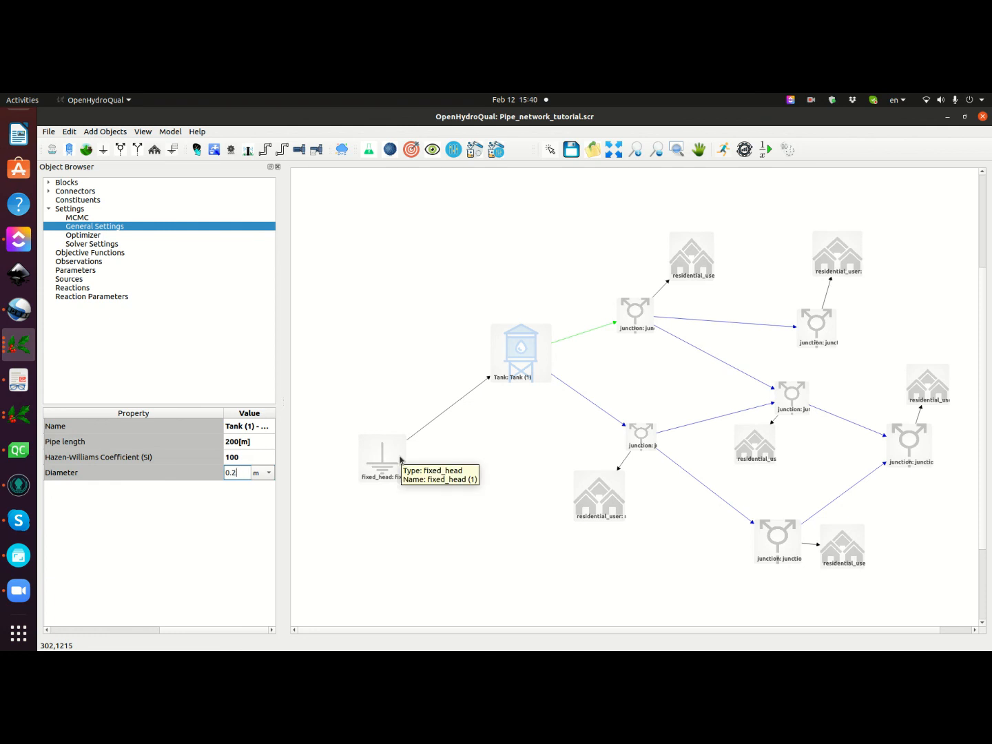
{"action": "key", "text": "Return"}
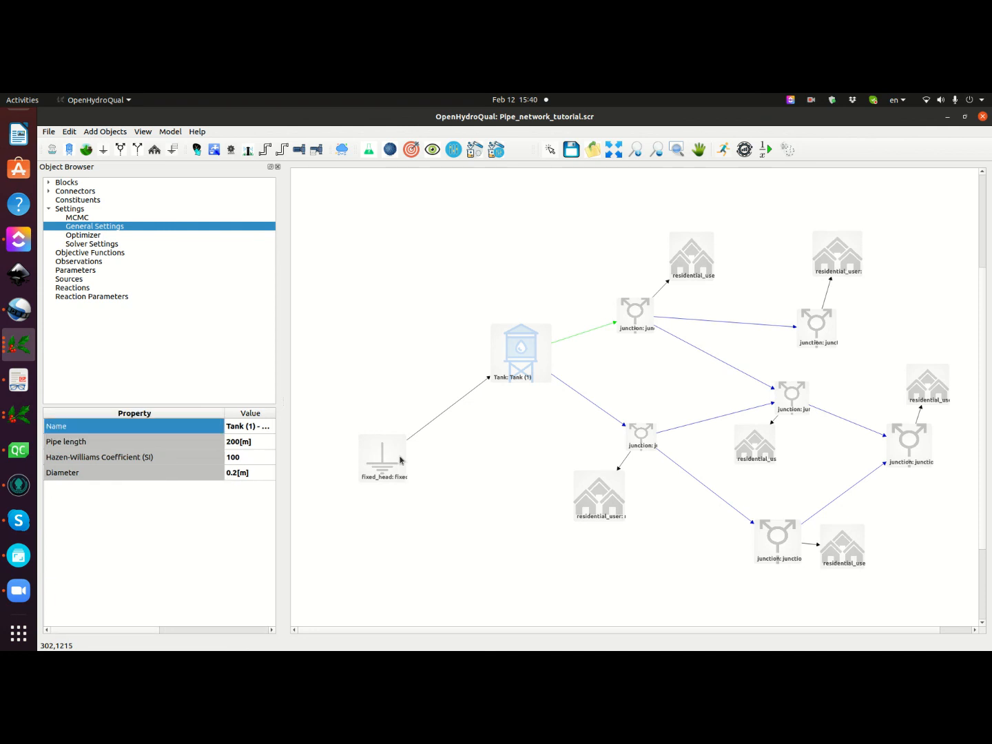
- Rerun the simulation and view the Hydraulic Head result plot of junction (1)
{"action": "left_click", "coordinate": [720, 149]}
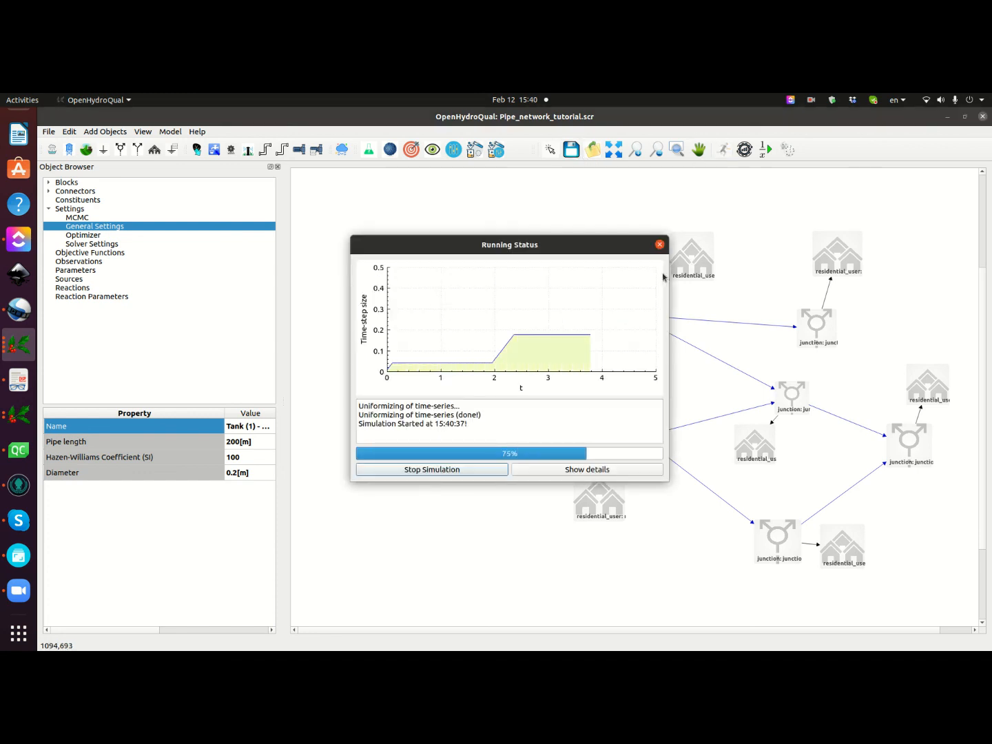
{"action": "left_click", "coordinate": [660, 245]}
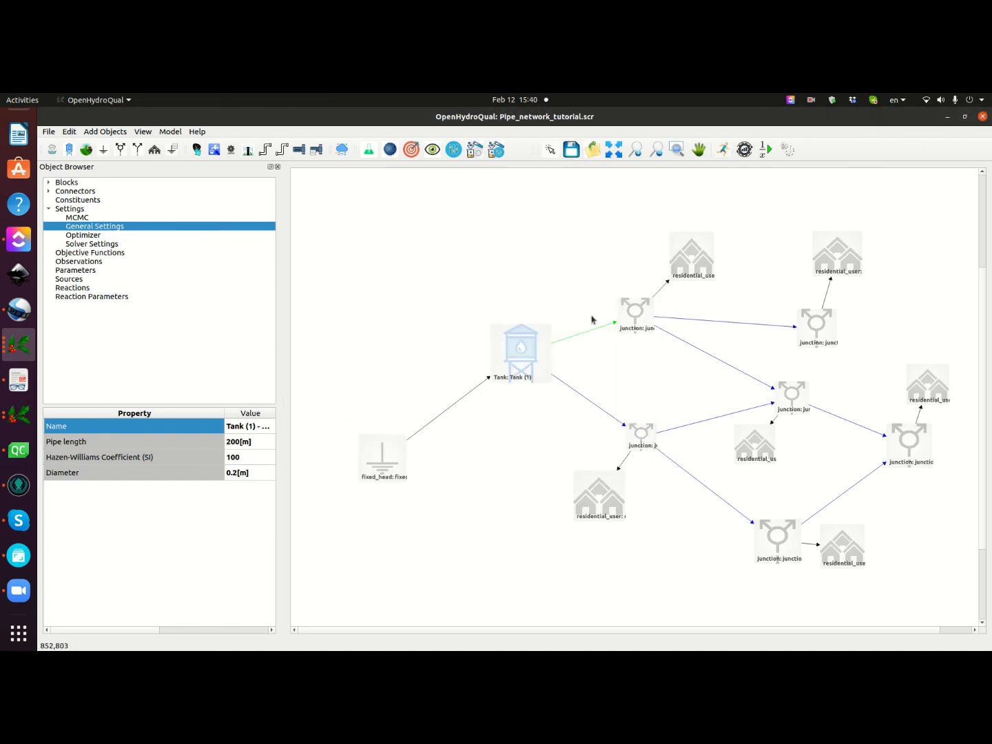
{"action": "left_click", "coordinate": [629, 319]}
{"action": "right_click", "coordinate": [632, 315]}
{"action": "mouse_move", "coordinate": [670, 371]}
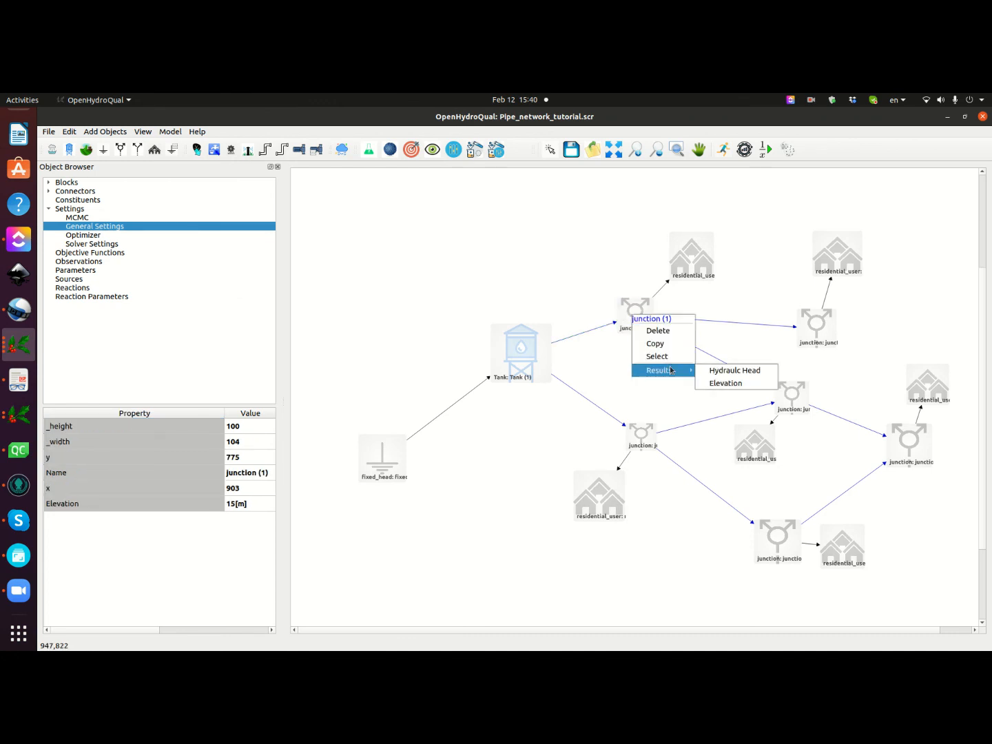
{"action": "left_click", "coordinate": [720, 370]}
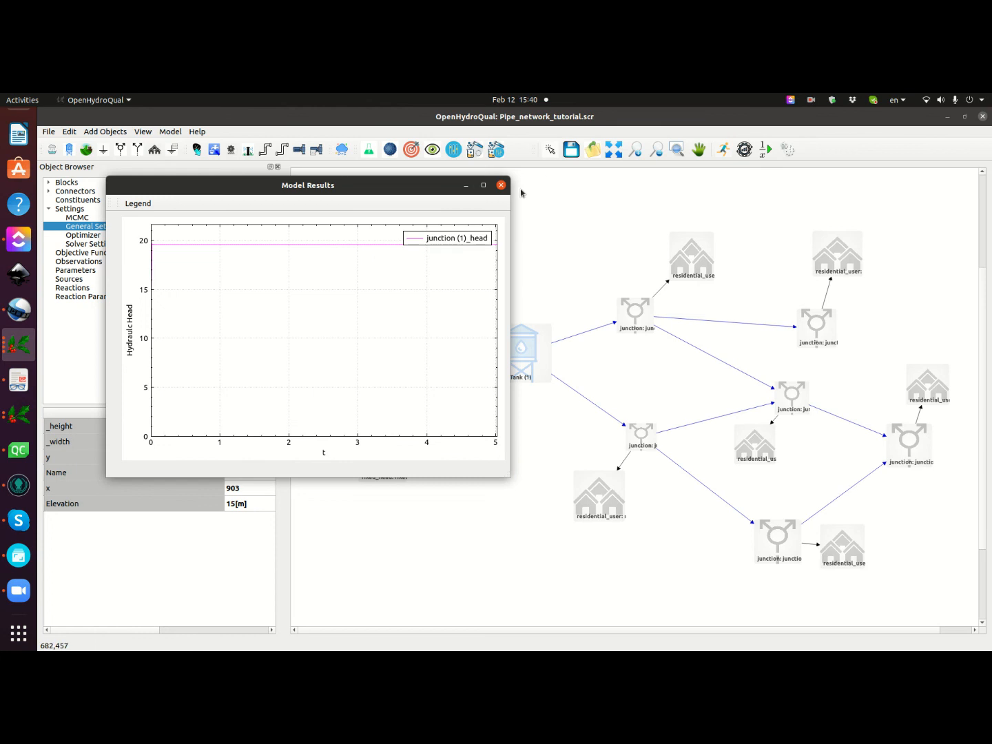
{"action": "left_click", "coordinate": [501, 185]}
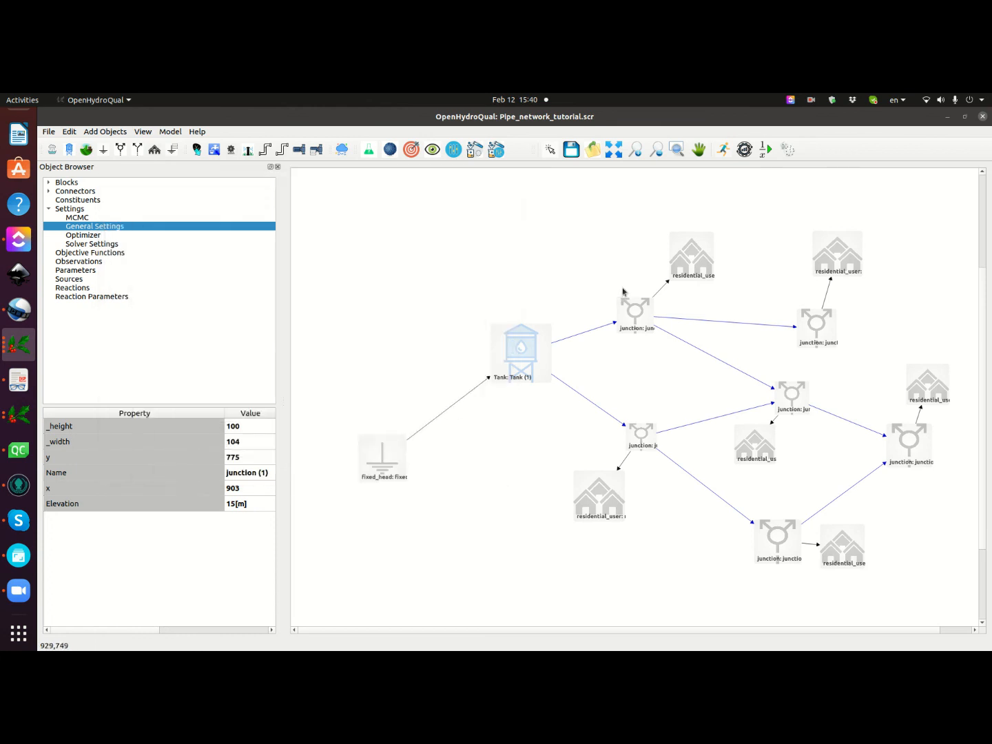